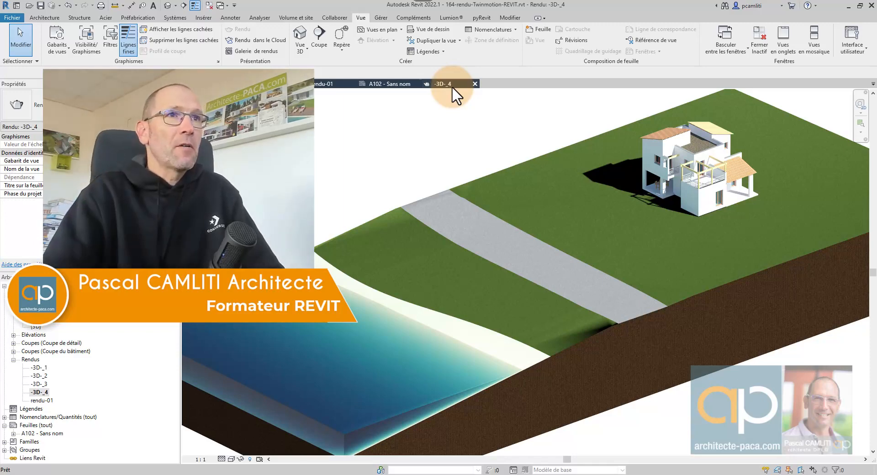
Switch from the rendering to the {3D} view and examine the finished terrain with its sea, beach, road and house
left_click(473, 105)
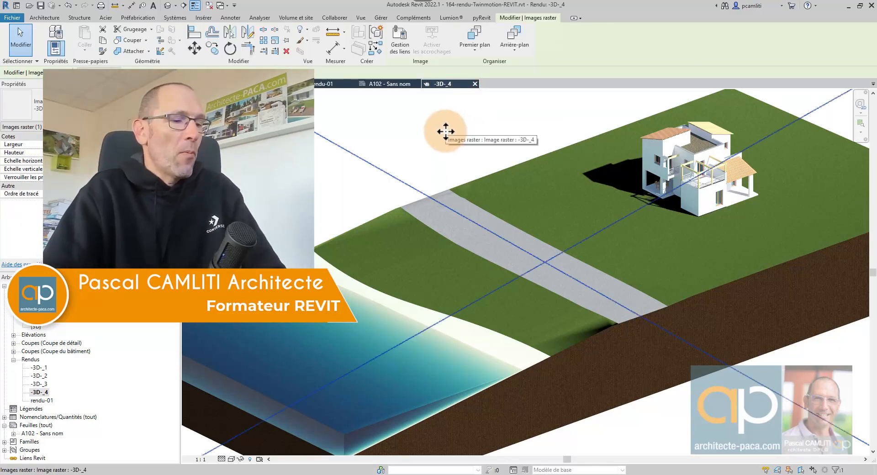
key("Escape")
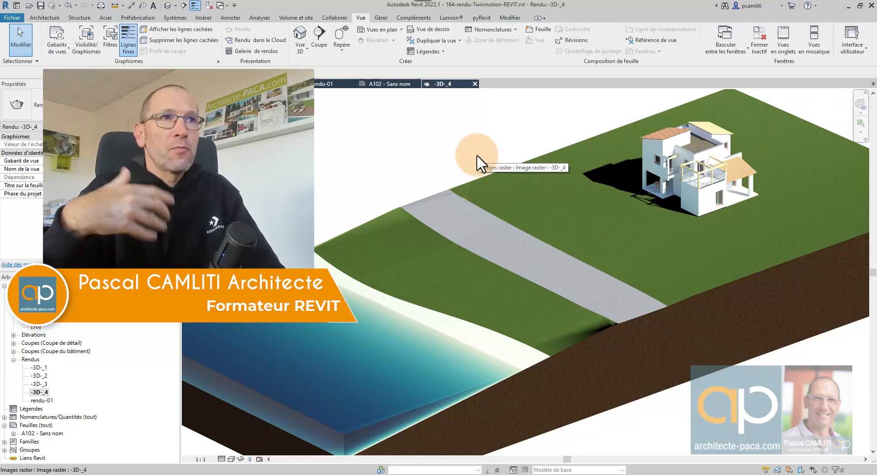
left_click(193, 82)
middle_click_drag(401, 202, 385, 219, "shift")
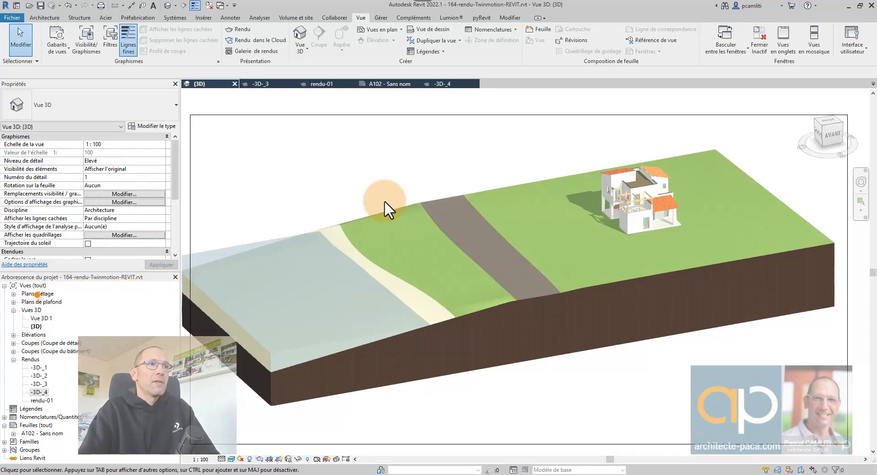
mouse_move(385, 189)
middle_mouse_down("shift")
mouse_move(411, 198)
mouse_move(396, 182)
middle_mouse_up("shift")
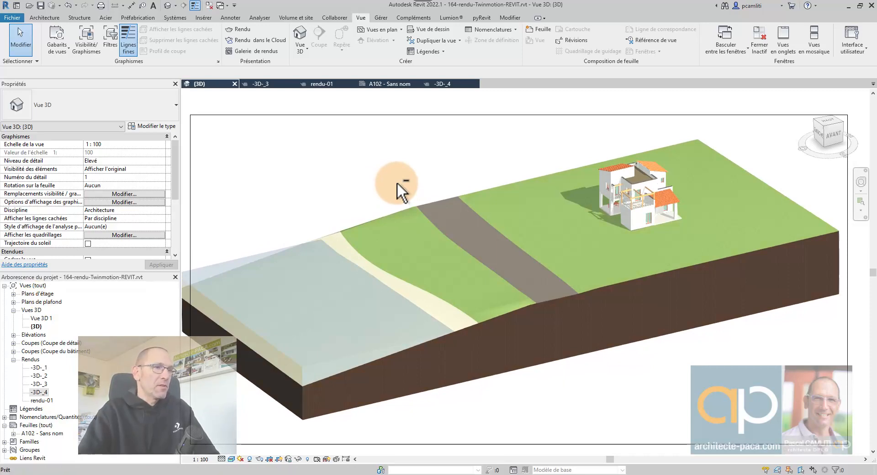
Close the finished project and open the recent model 164-vierge-rendu-Twinmotion-REVIT.rvt, ignoring the unresolved references
key("alt+F4")
left_click(427, 247)
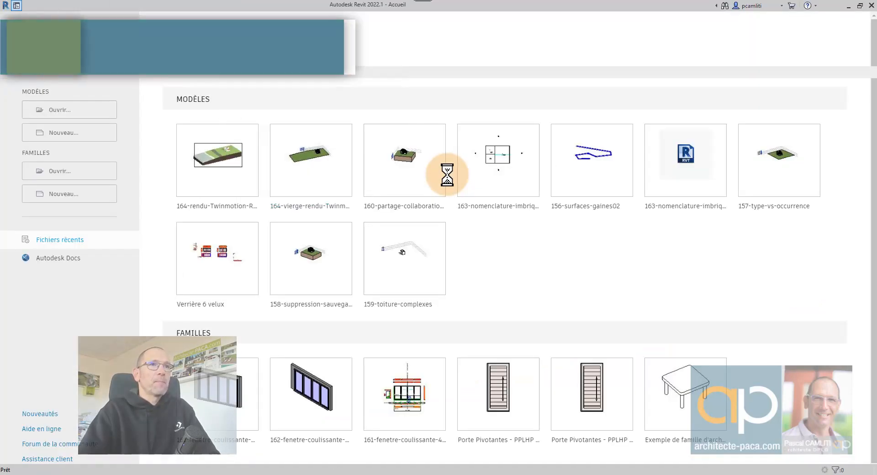
left_click(315, 170)
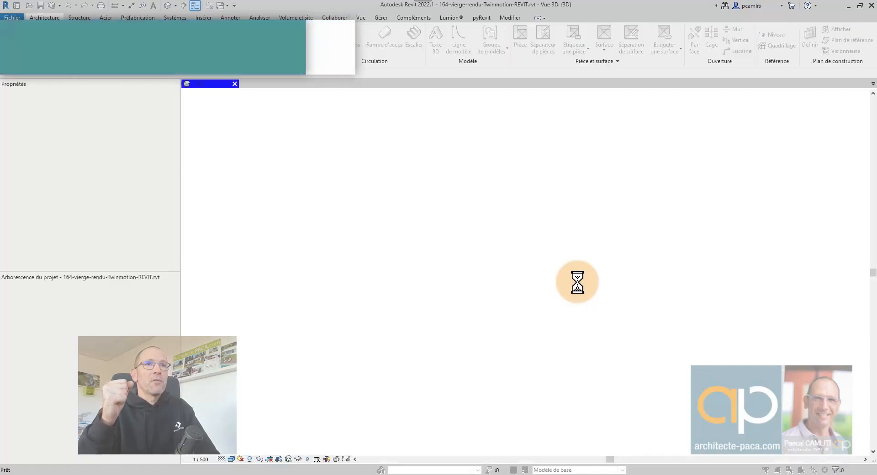
left_click(409, 253)
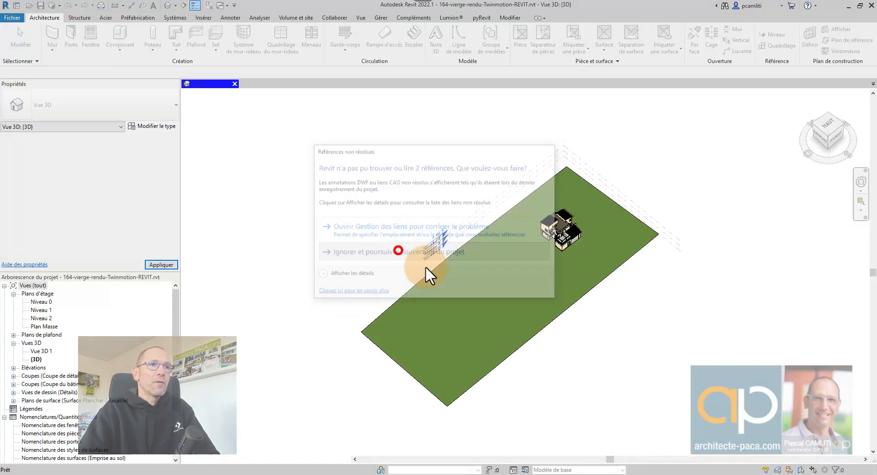
Edit the grass toposurface and move its southeast corner point in top view to straighten the short edge near the house
left_click(494, 329)
middle_click_drag(516, 340, 464, 301, "shift")
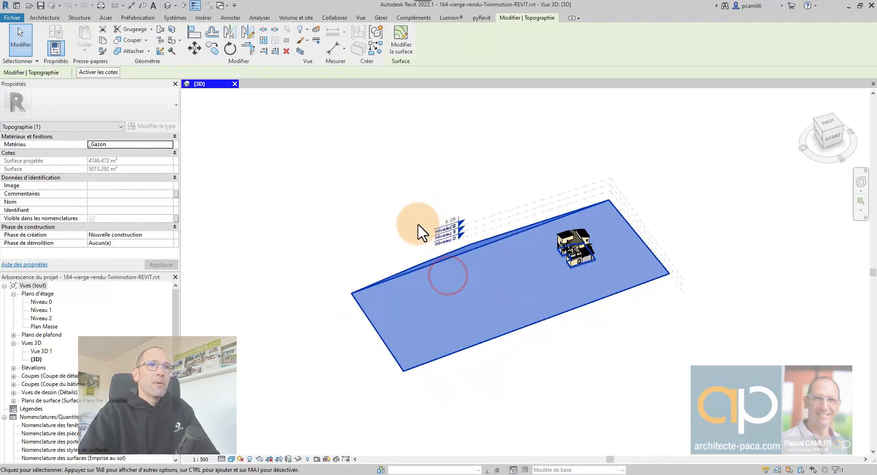
left_click(407, 221)
scroll(421, 267, "up", 2)
left_click(457, 305)
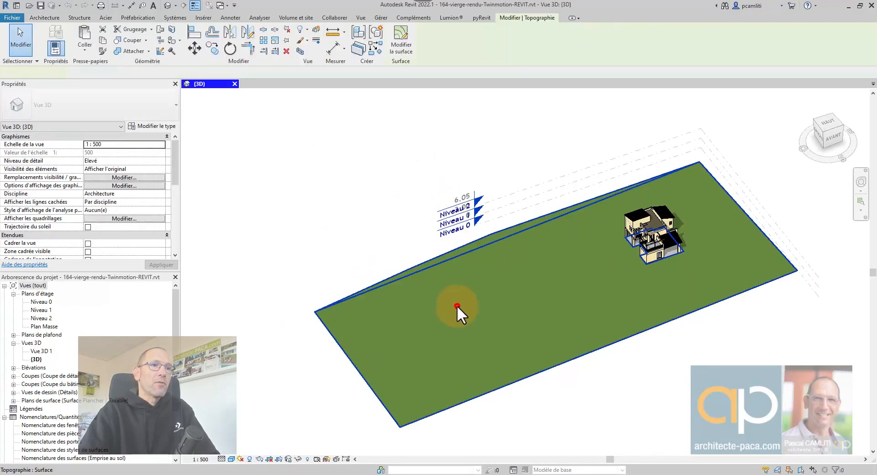
left_click(401, 49)
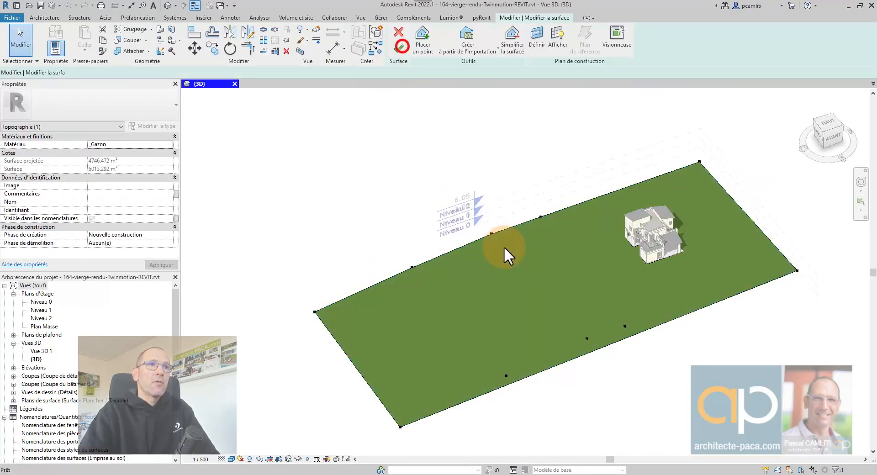
middle_click_drag(498, 366, 676, 326, "shift")
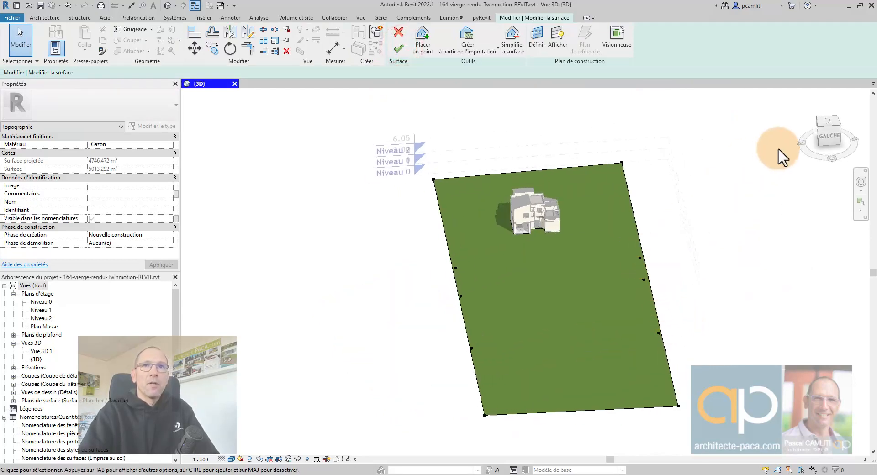
left_click(827, 122)
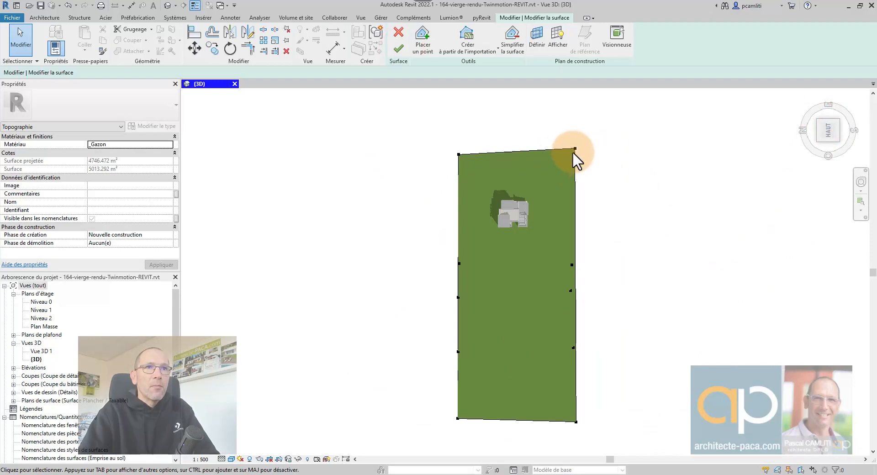
left_click(572, 151)
left_click_drag(572, 151, 574, 152)
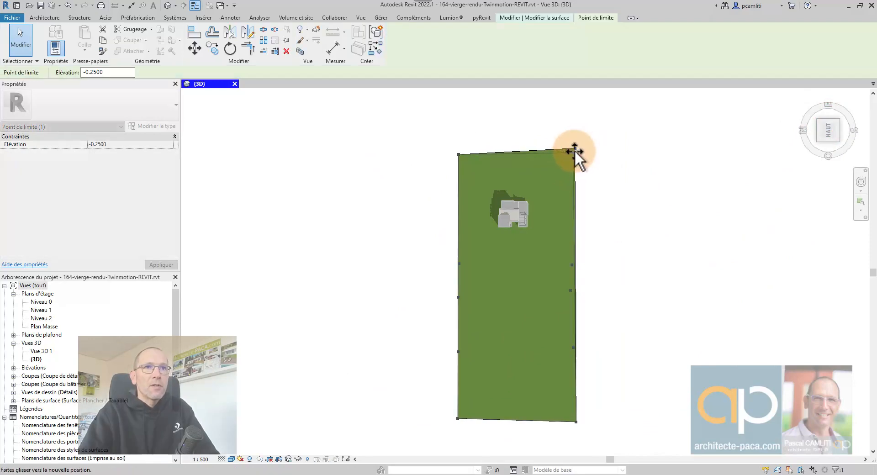
left_click(598, 153)
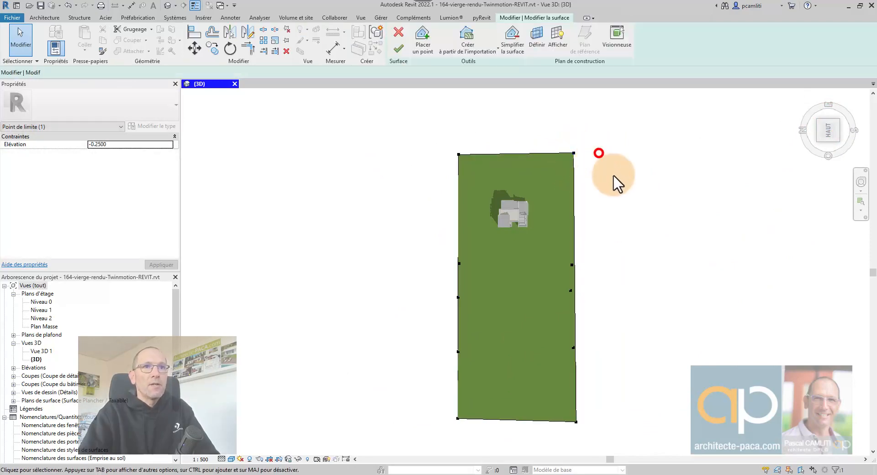
Move the three intermediate points of the terrain's south edge and the northwest corner point to straighten the outline
left_click(570, 290)
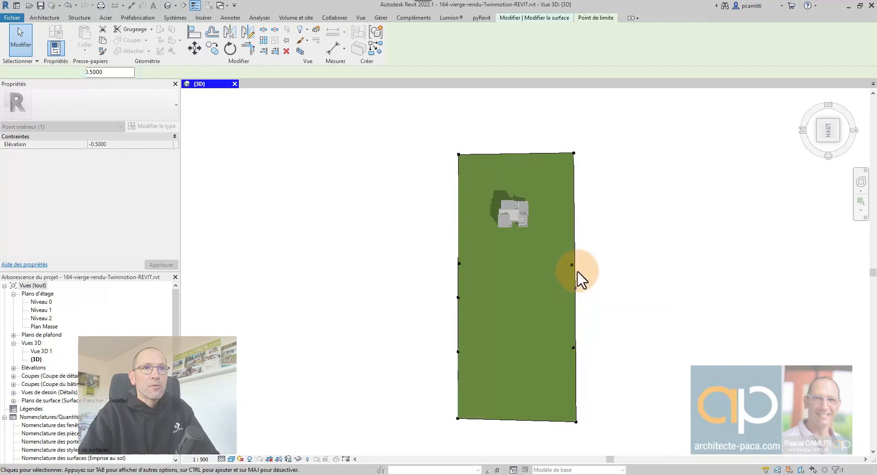
scroll(575, 274, "up", 2)
left_click(568, 261)
left_click(571, 262)
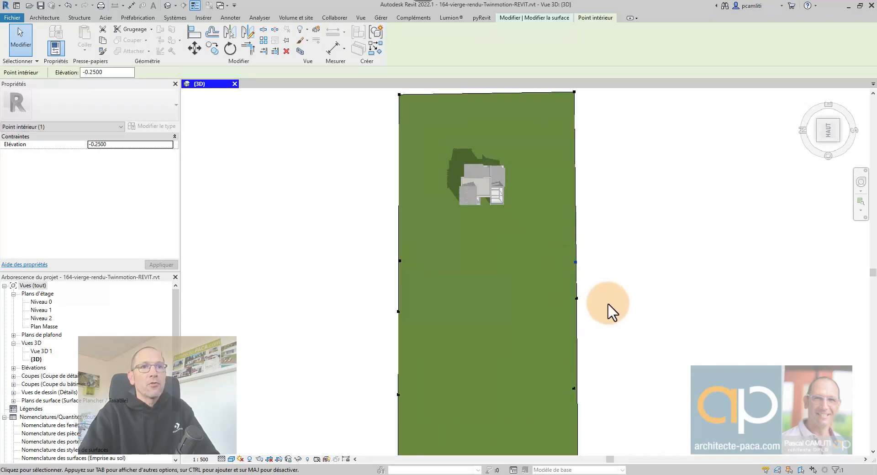
middle_click_drag(584, 377, 567, 341)
left_click(556, 350)
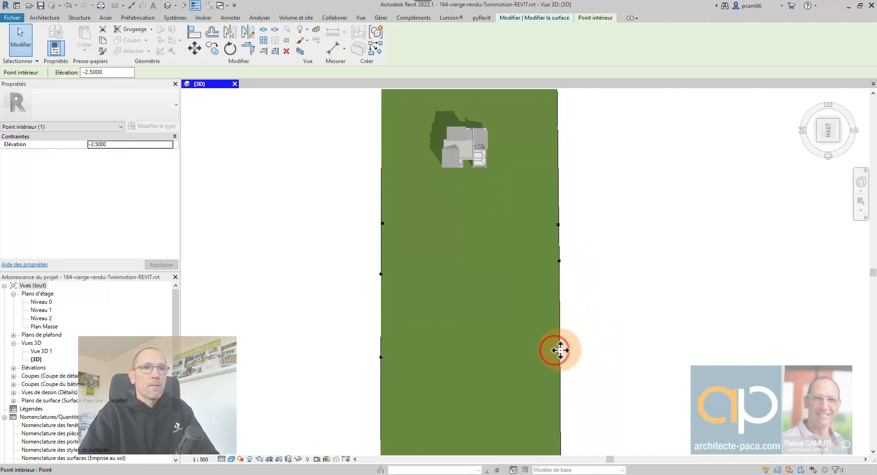
left_click(591, 352)
middle_click_drag(591, 352, 581, 388)
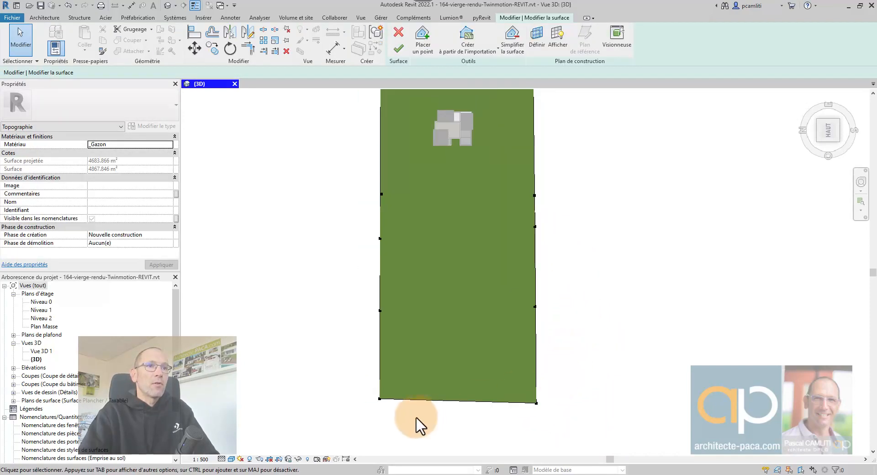
left_click(379, 400)
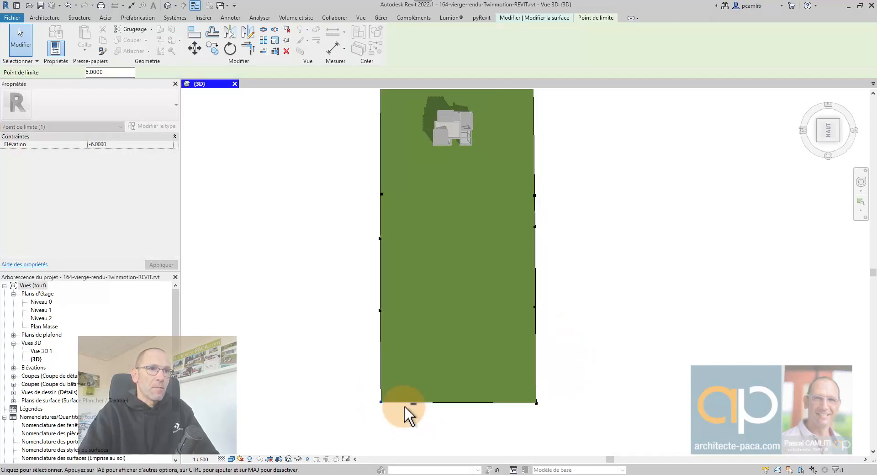
left_click(583, 395)
Select the boundary points at the low end of the slope to check their elevations, and finish the surface edit
middle_click_drag(600, 371, 245, 232, "shift")
left_click_drag(228, 214, 249, 252)
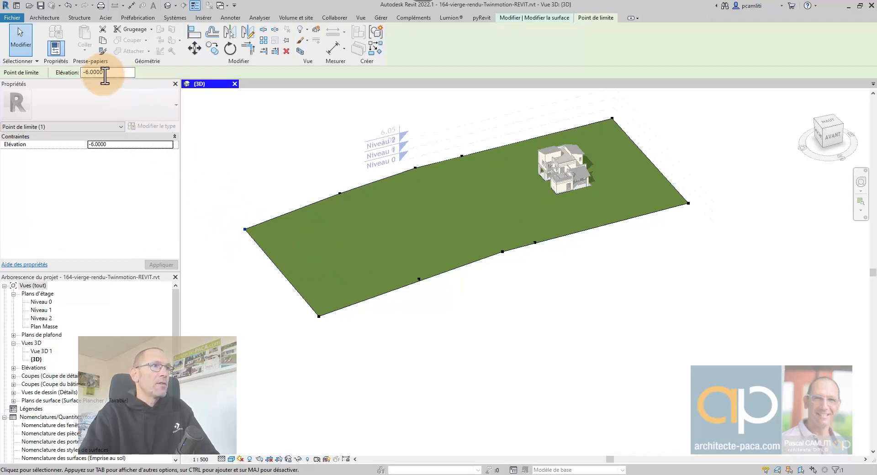
left_click_drag(290, 307, 345, 343)
left_click_drag(328, 182, 353, 204)
left_click_drag(410, 265, 436, 301)
left_click(505, 319)
left_click(400, 54)
Examine the terrain's slope profile from the front and in an angled 3D view
middle_click_drag(593, 285, 555, 189, "shift")
left_click(829, 132)
middle_click_drag(462, 205, 491, 282)
scroll(476, 283, "up", 3)
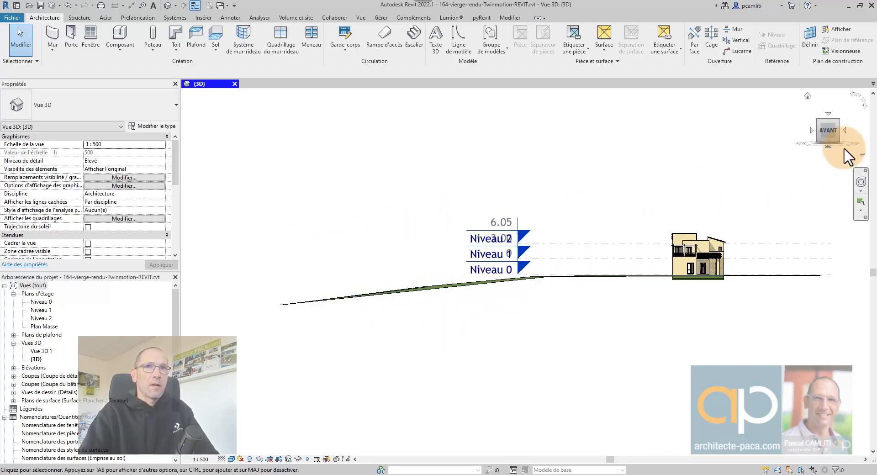
left_click_drag(822, 125, 619, 299)
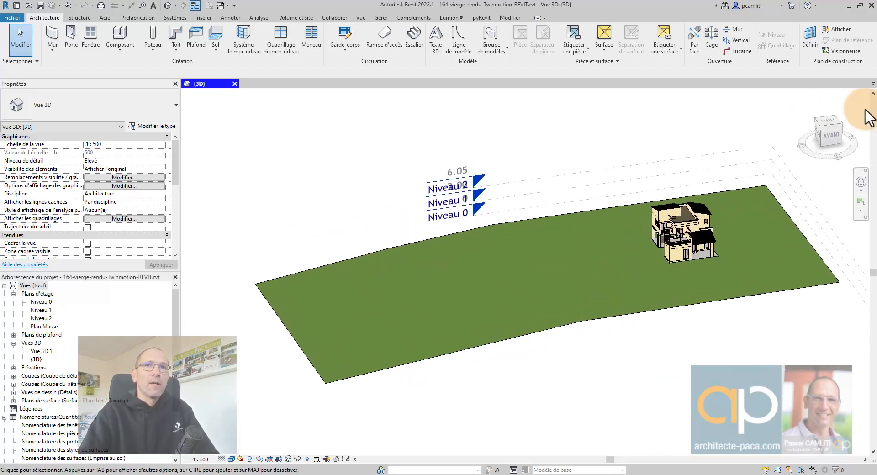
Split the toposurface in top view with a gently curved four-point spline crossing it from north to south, west of its centre
left_click(827, 121)
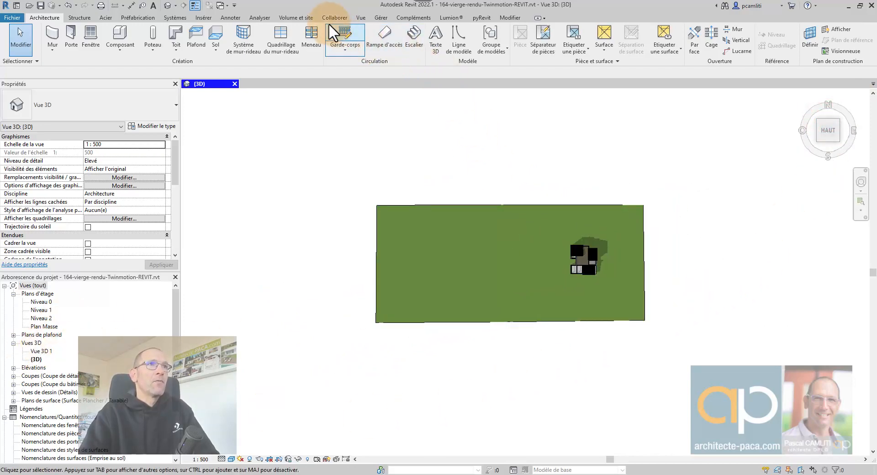
left_click(292, 17)
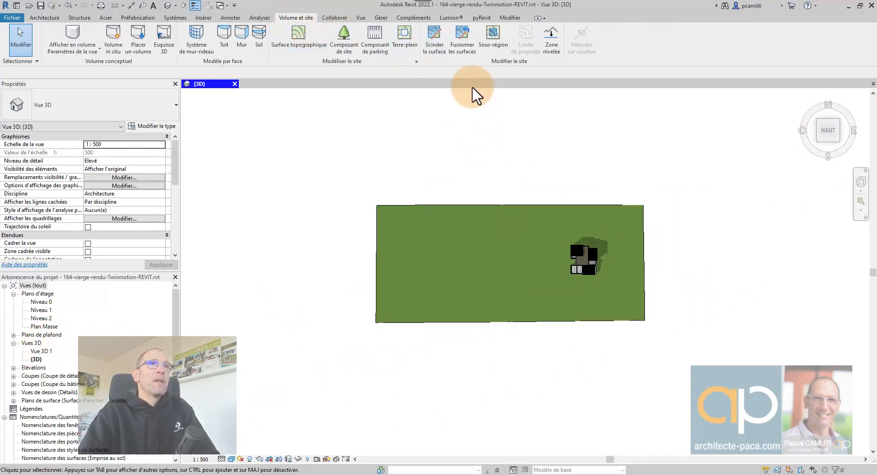
left_click(434, 48)
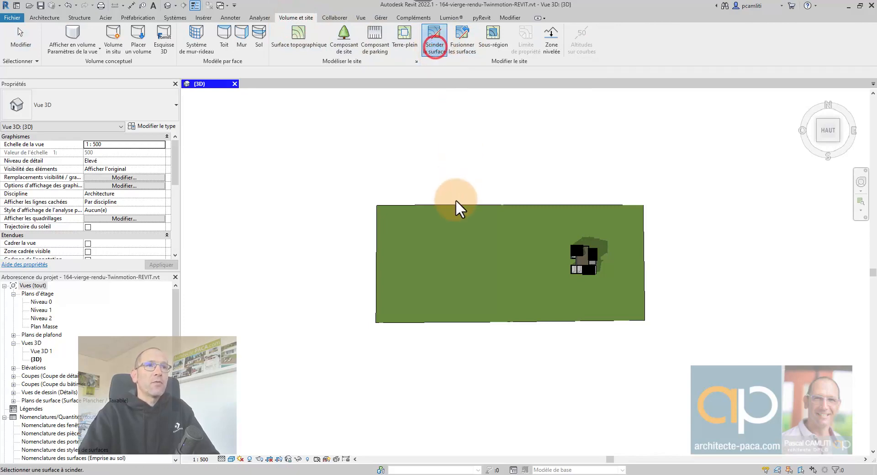
left_click(494, 218)
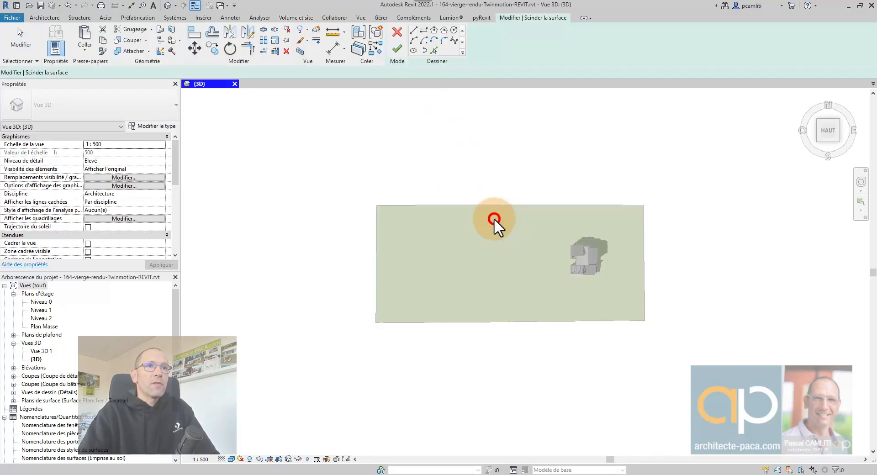
left_click(453, 41)
scroll(475, 204, "up", 2)
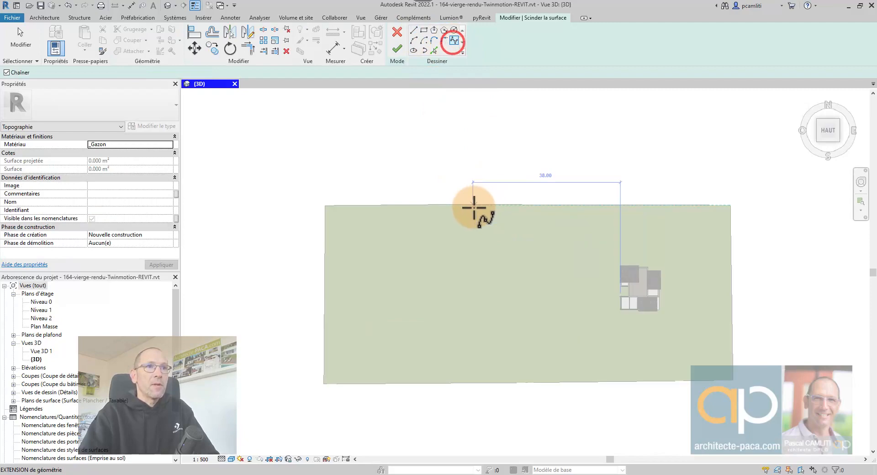
left_click(465, 194)
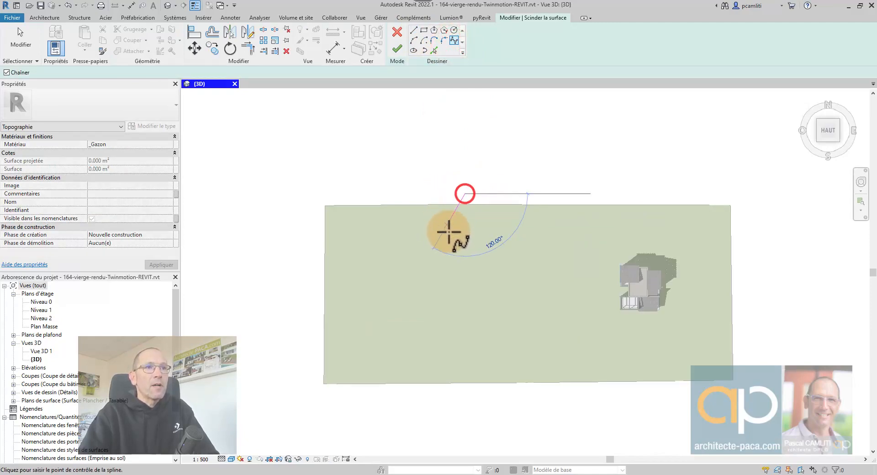
left_click(449, 270)
left_click(464, 329)
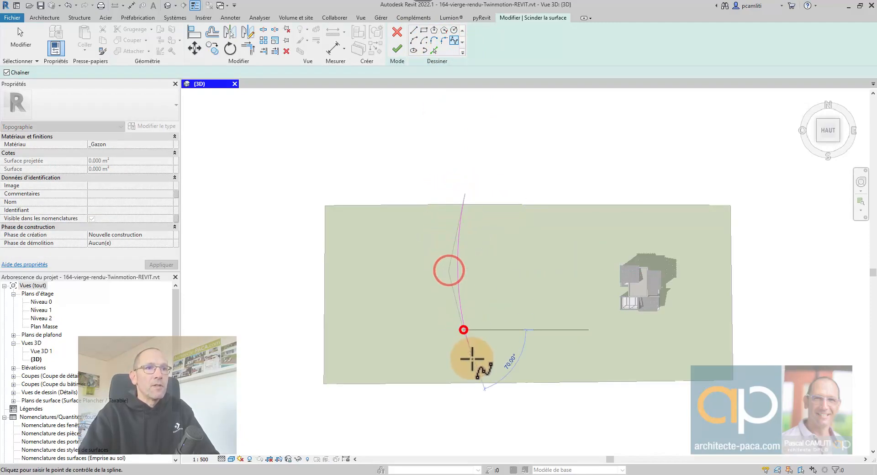
left_click(457, 409)
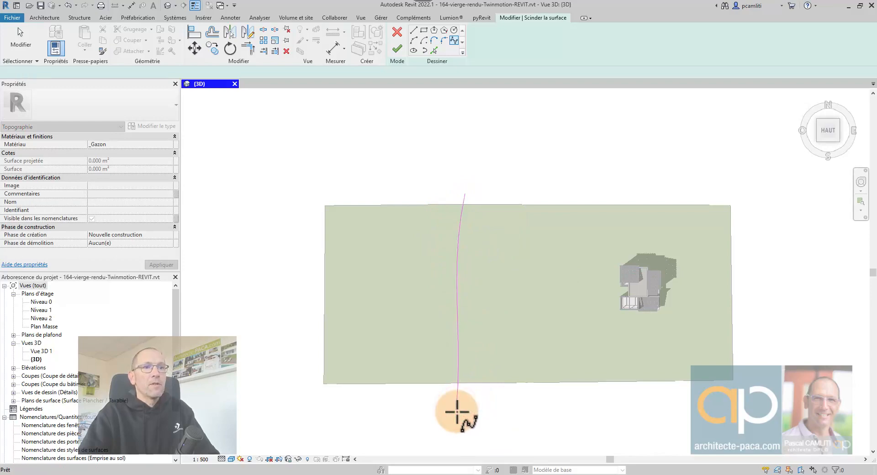
left_click(397, 48)
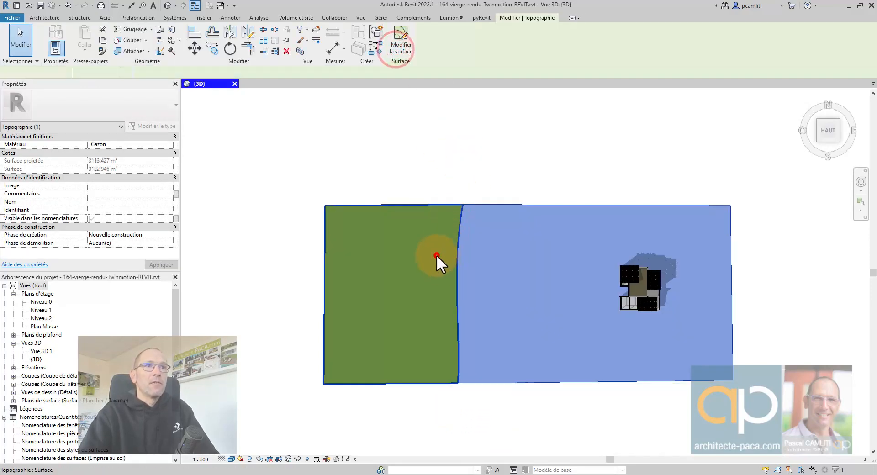
Add the Sable material from the AEC library to the project and assign it to the terrain's west part
left_click(436, 255)
middle_click_drag(484, 199, 484, 366, "shift")
left_click(401, 238)
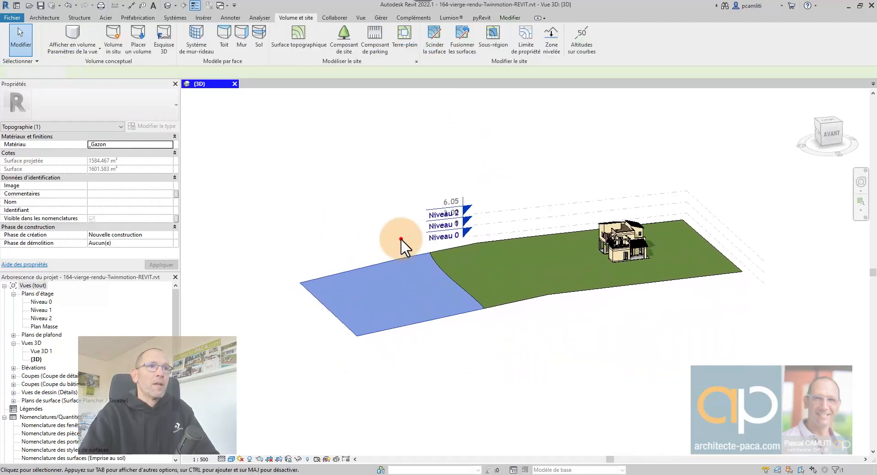
left_click(401, 261)
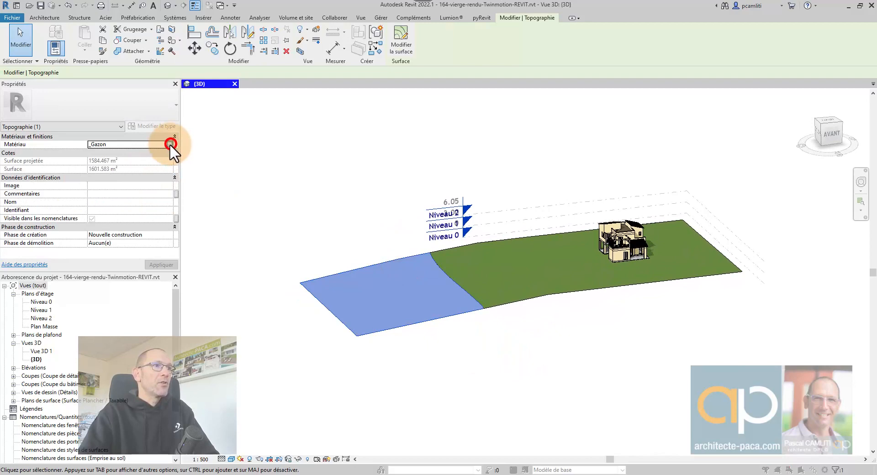
left_click(172, 143)
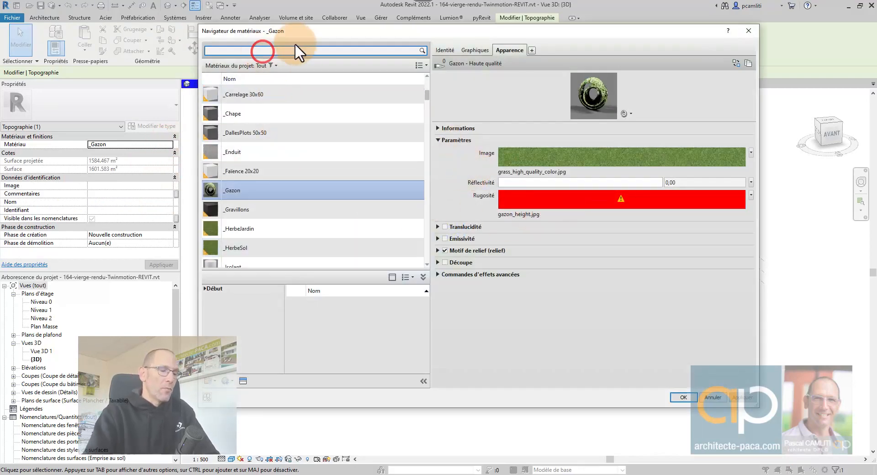
type("sable")
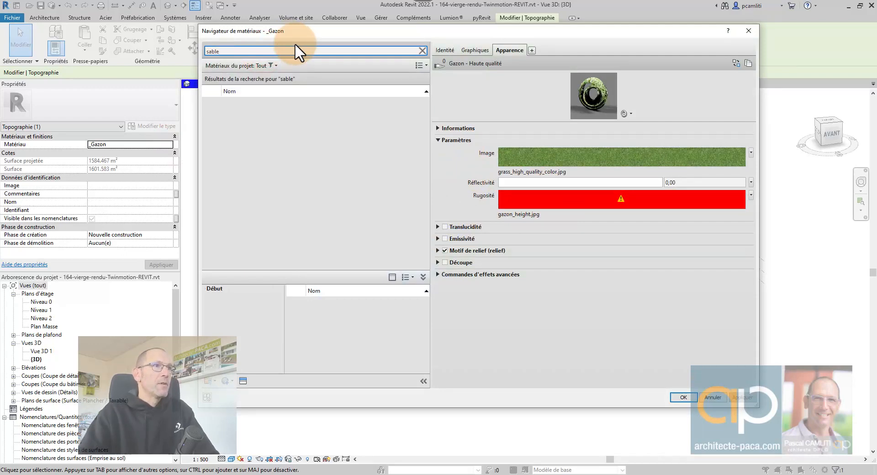
left_click_drag(423, 307, 428, 328)
left_click(374, 350)
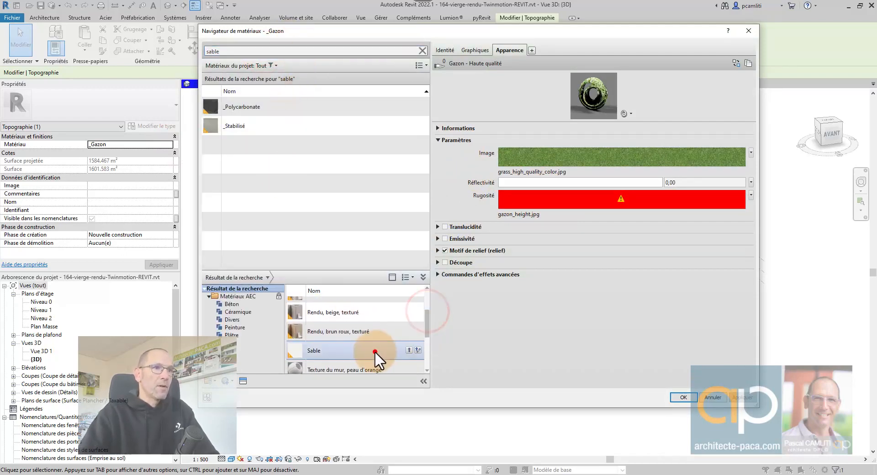
left_click(407, 349)
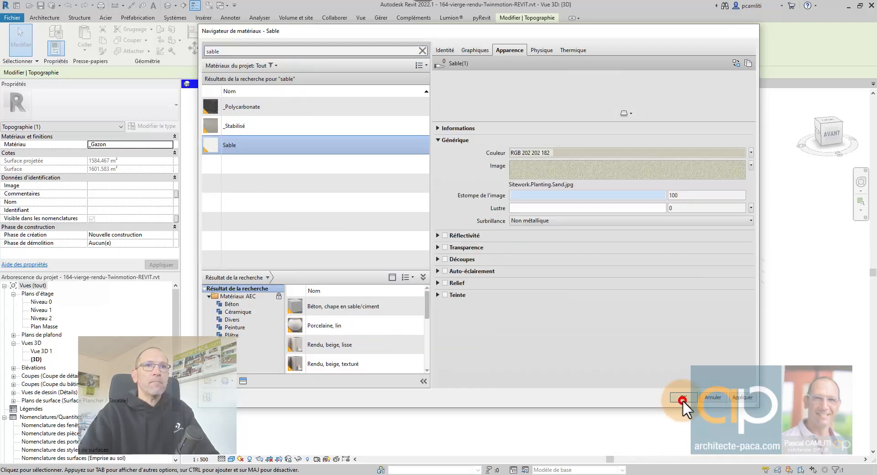
left_click(682, 399)
left_click(638, 393)
Set the Sable material's shading to use the render appearance
left_click(448, 297)
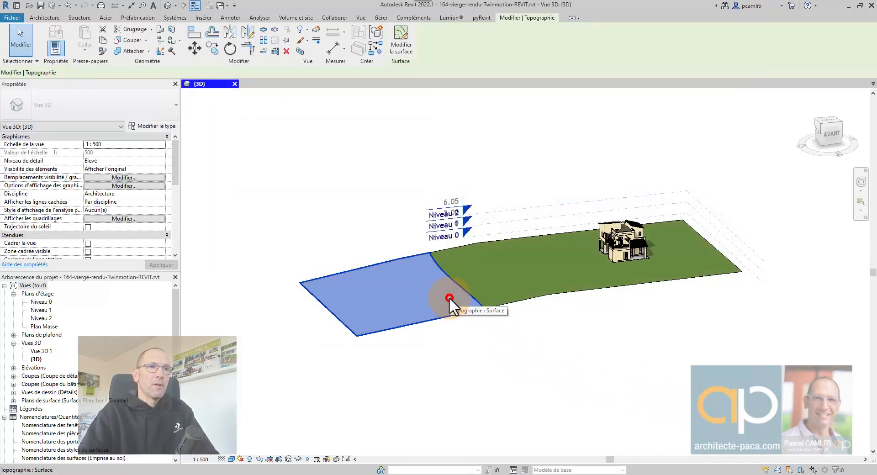
left_click(169, 142)
left_click(169, 142)
left_click(469, 50)
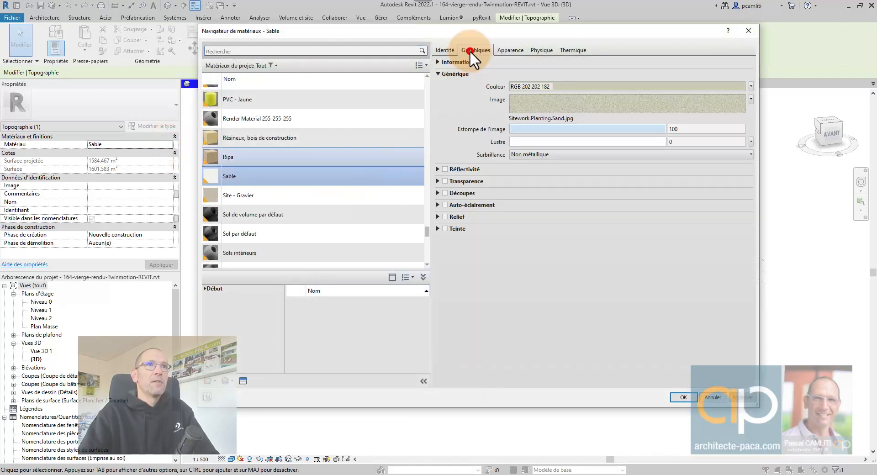
left_click(501, 74)
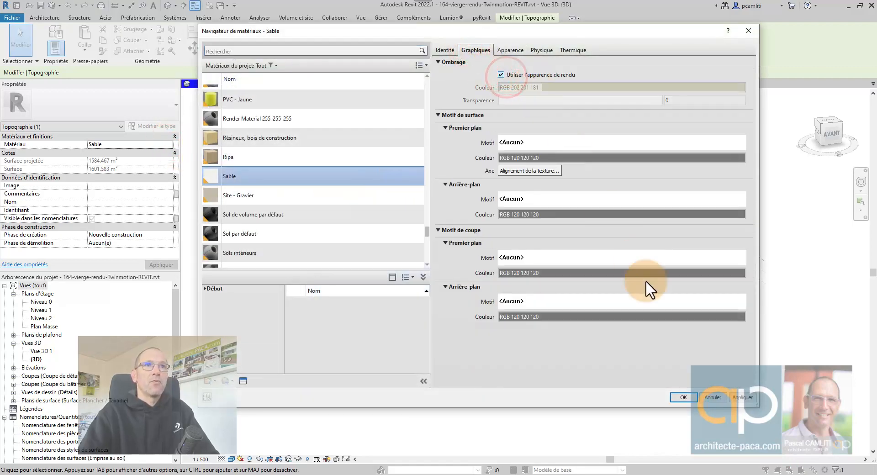
left_click(680, 398)
left_click(643, 413)
Start splitting the lawn surface in top view and sketch a five-point curved spline across it from north to south, between the sand and the house
mouse_move(534, 388)
middle_mouse_down("shift")
mouse_move(538, 401)
mouse_move(597, 377)
mouse_move(524, 385)
middle_mouse_up("shift")
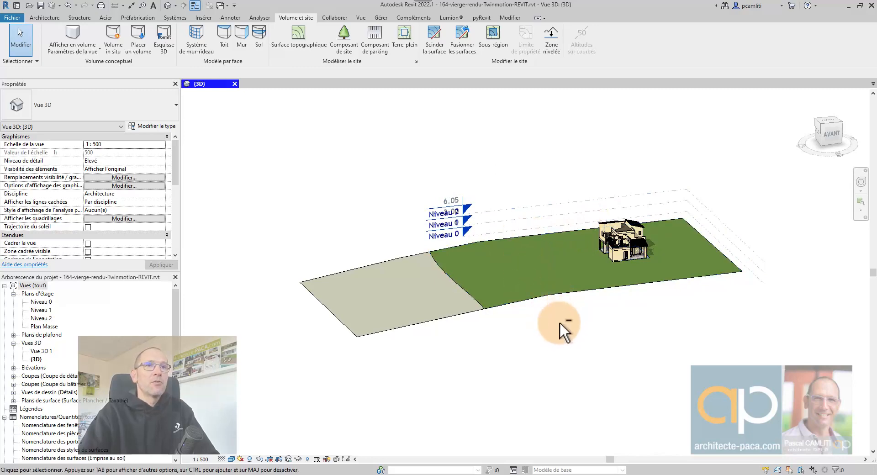
middle_click_drag(562, 323, 535, 206, "shift")
scroll(493, 110, "up", 1)
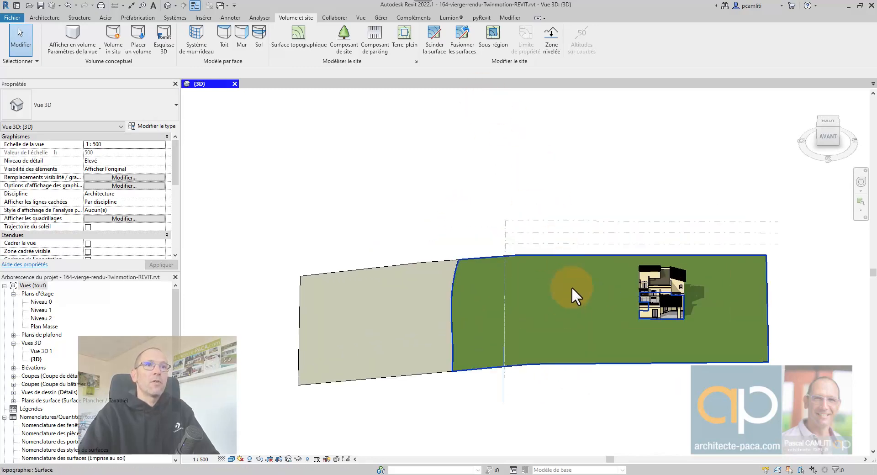
left_click(820, 129)
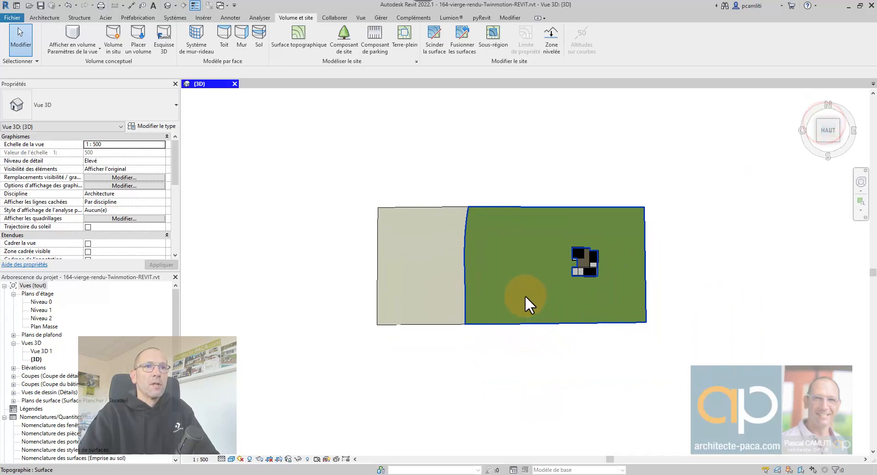
left_click(435, 42)
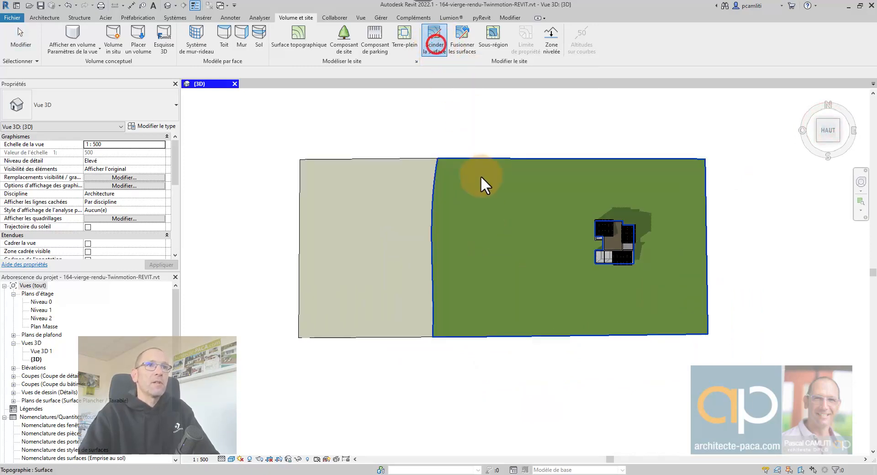
left_click(480, 176)
left_click(454, 40)
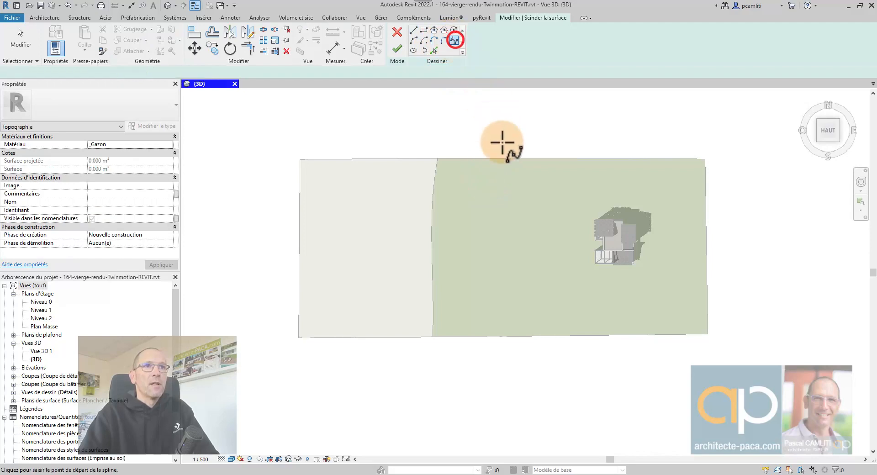
left_click(507, 158)
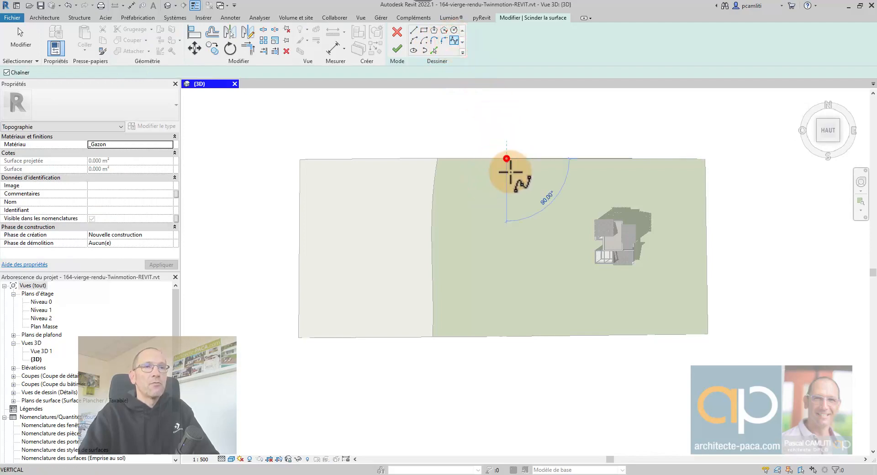
left_click(513, 245)
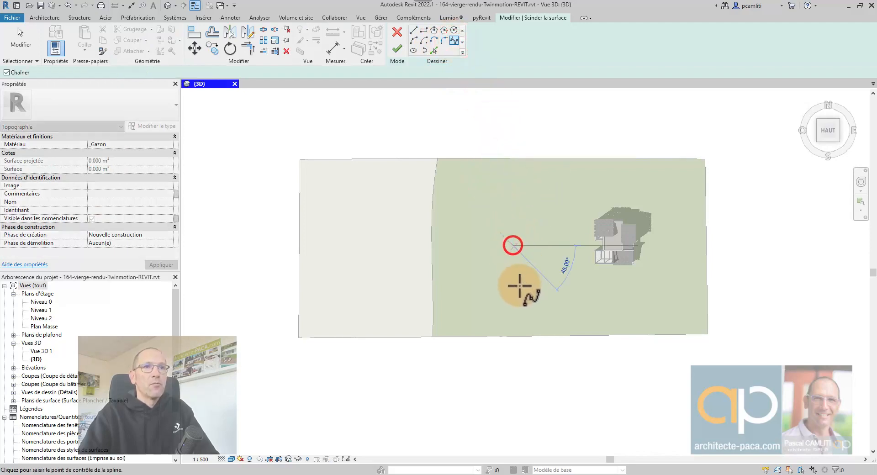
left_click(529, 258)
left_click(521, 299)
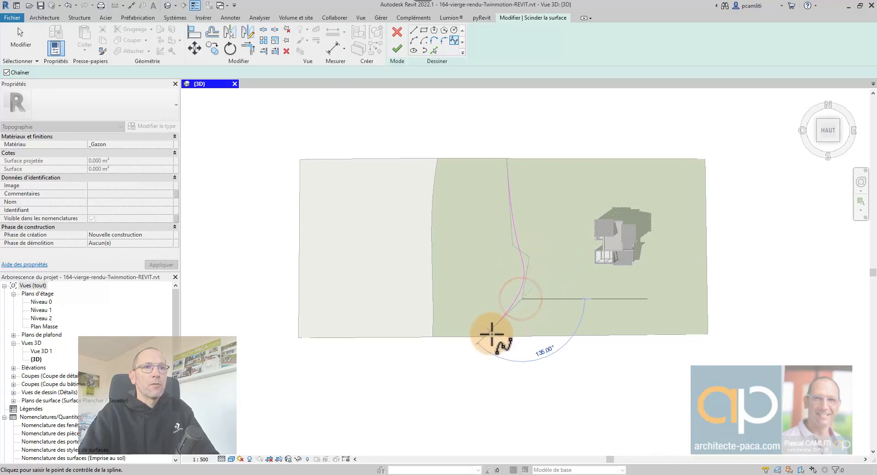
left_click(489, 338)
key("Escape")
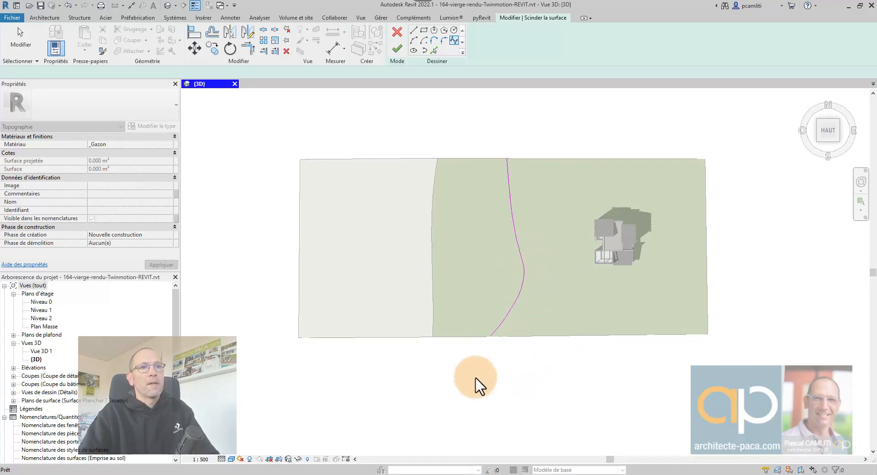
Copy the split spline to the clipboard and finish splitting the lawn
left_click(501, 325)
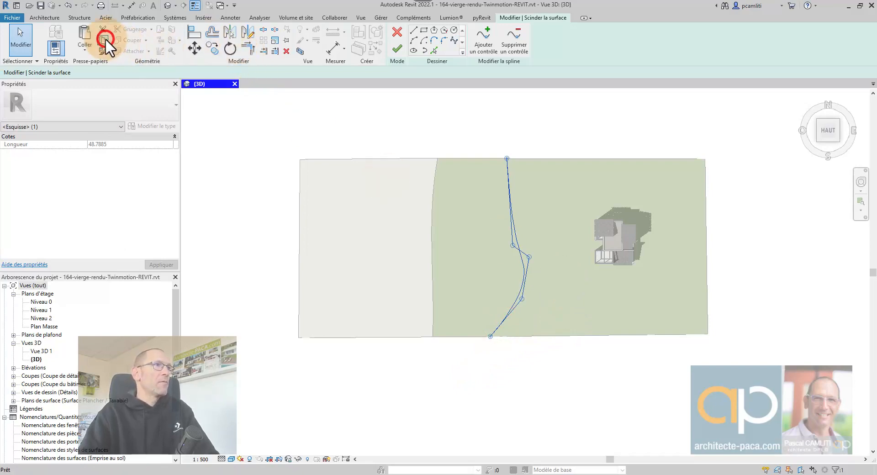
left_click(397, 50)
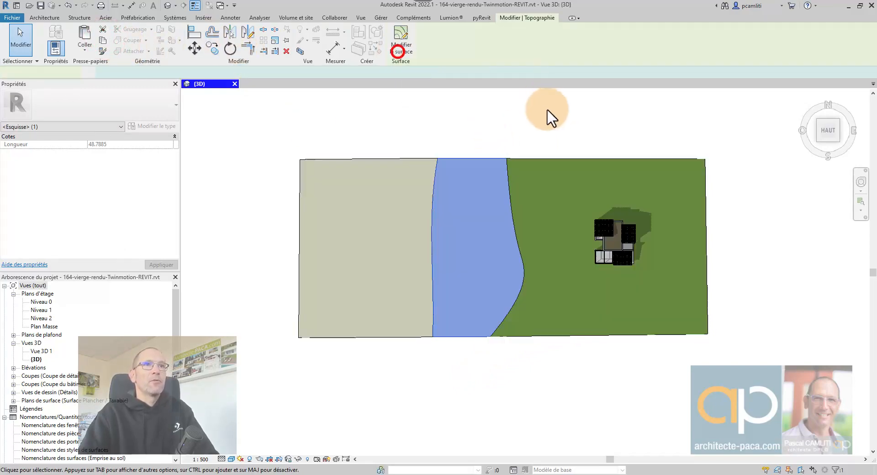
left_click(549, 112)
Start splitting the lawn surface around the house and paste the copied spline slightly east of the first split line
left_click(533, 227)
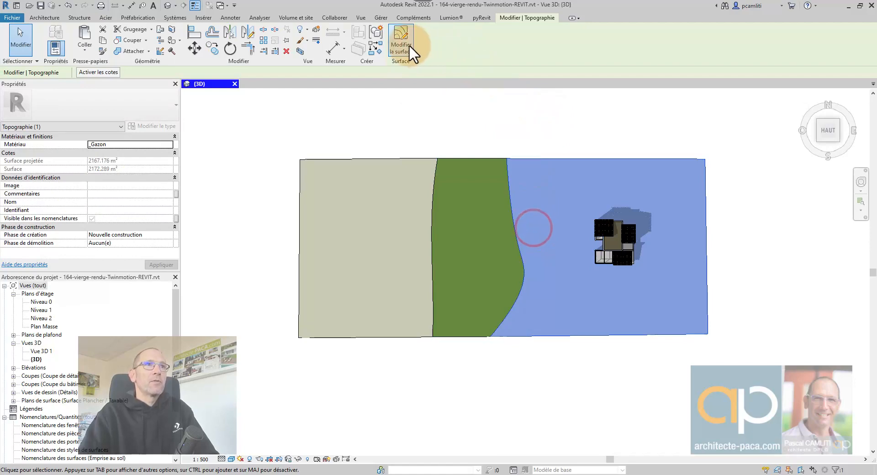
left_click(293, 17)
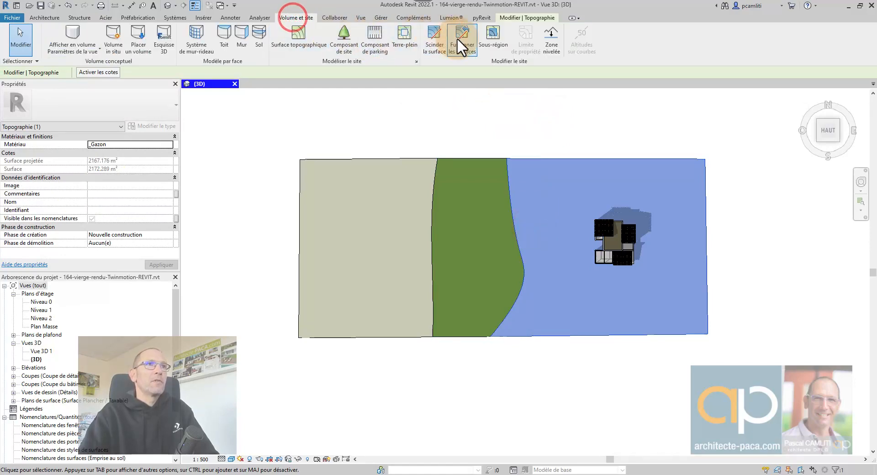
left_click(434, 46)
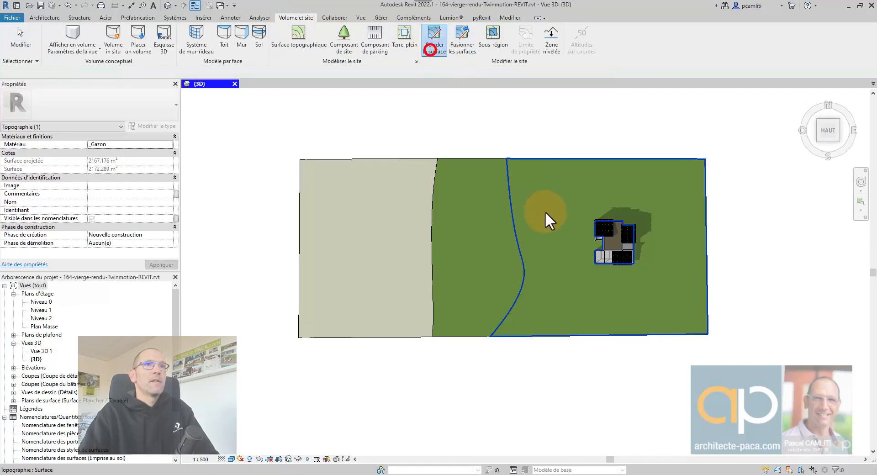
left_click(544, 210)
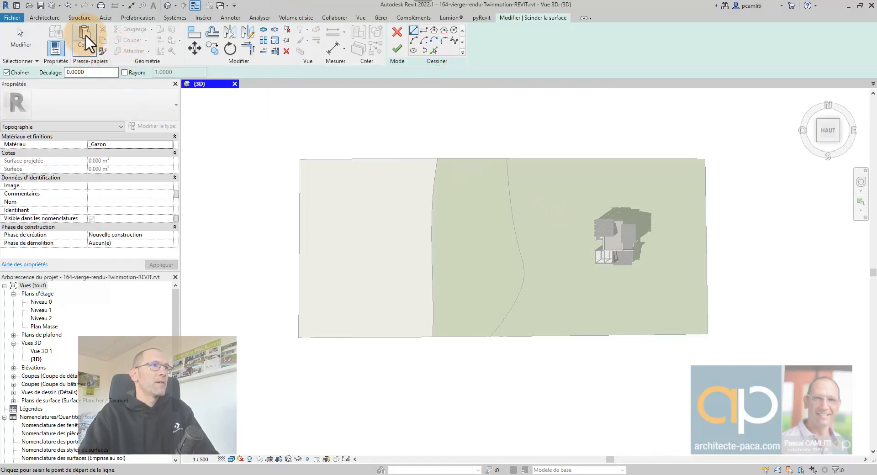
left_click(524, 336)
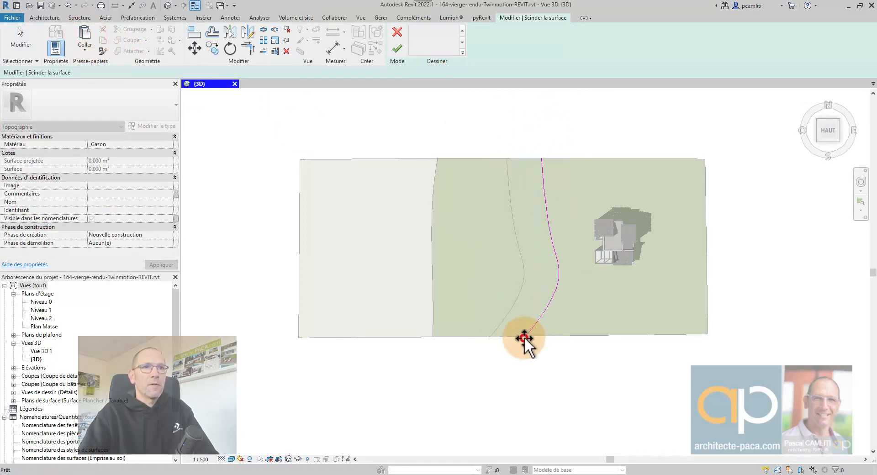
key("Escape")
Move the pasted spline's south end past the terrain edge, adjust its nearest control point, and finish the split
left_click(539, 319)
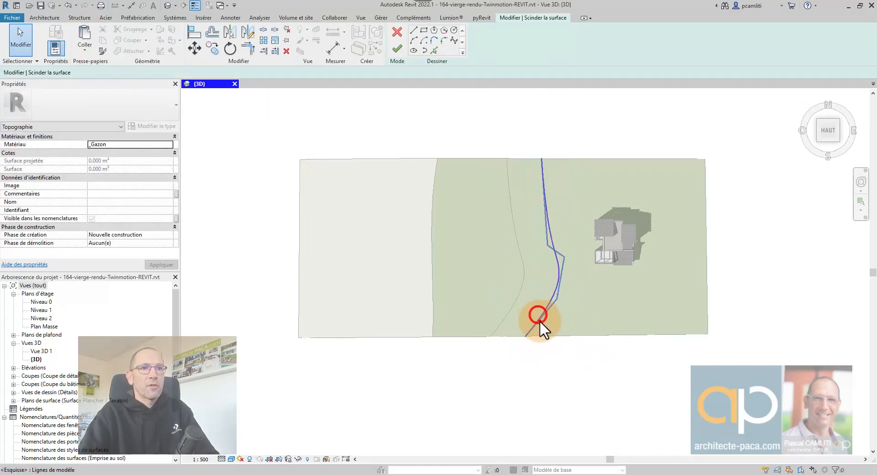
scroll(529, 344, "up", 2)
left_click_drag(523, 333, 530, 335)
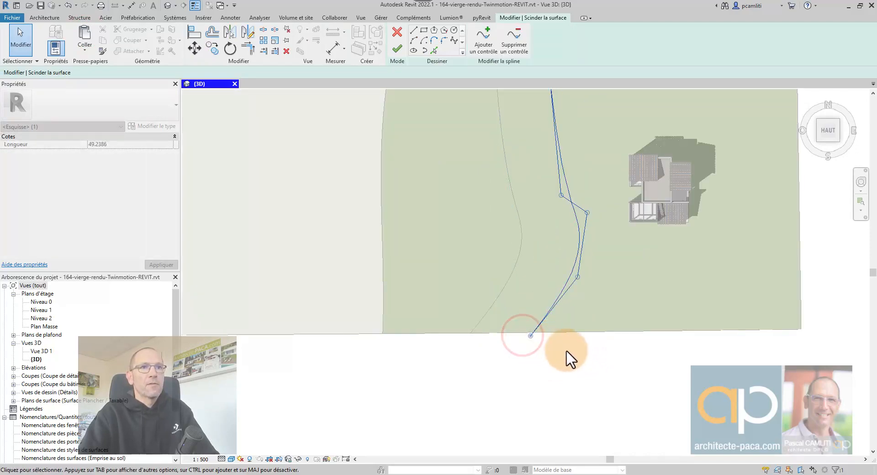
left_click(576, 280)
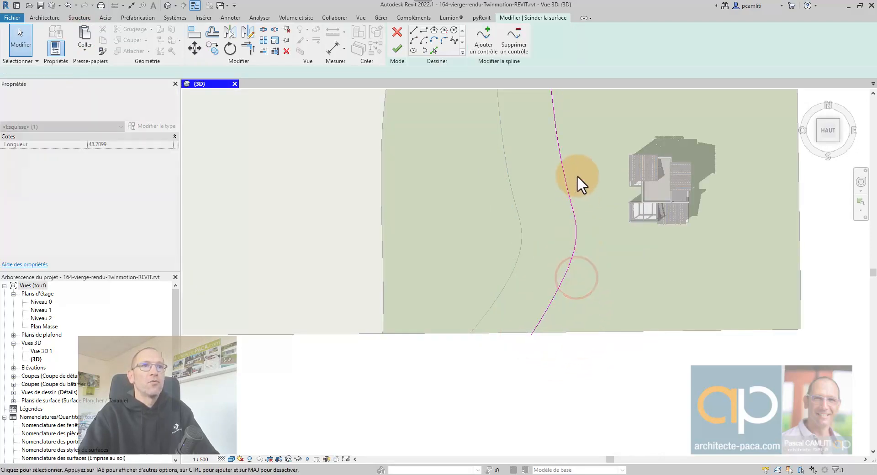
left_click(397, 48)
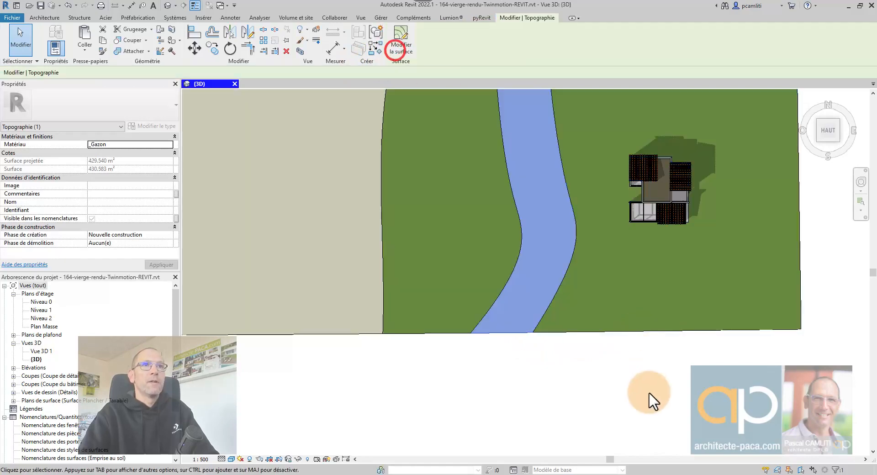
Assign the _Stabilisé material to the curved path strip between the two lawn areas
scroll(646, 391, "down", 2)
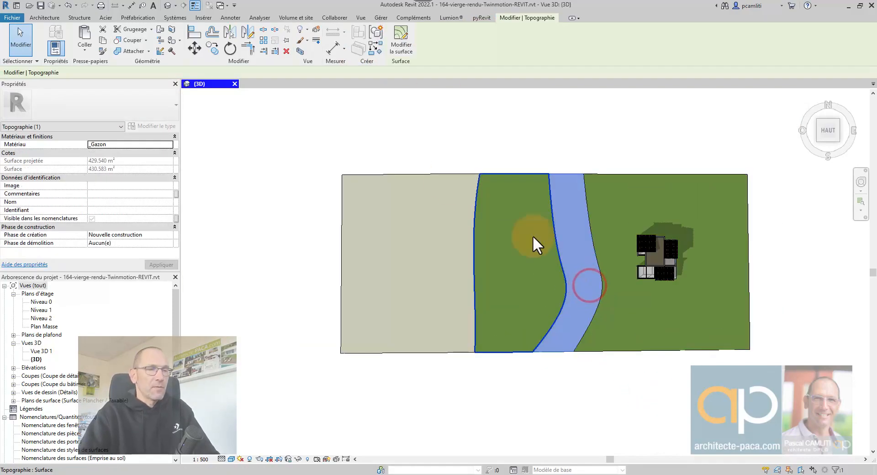
left_click(173, 144)
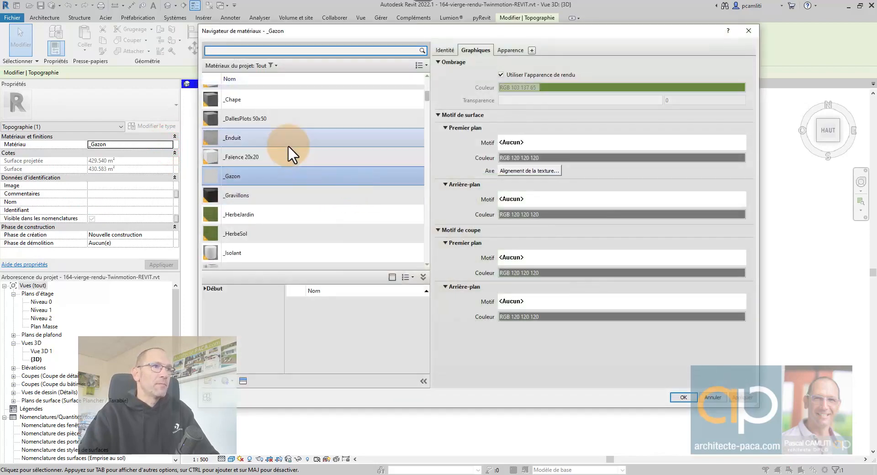
left_click(289, 196)
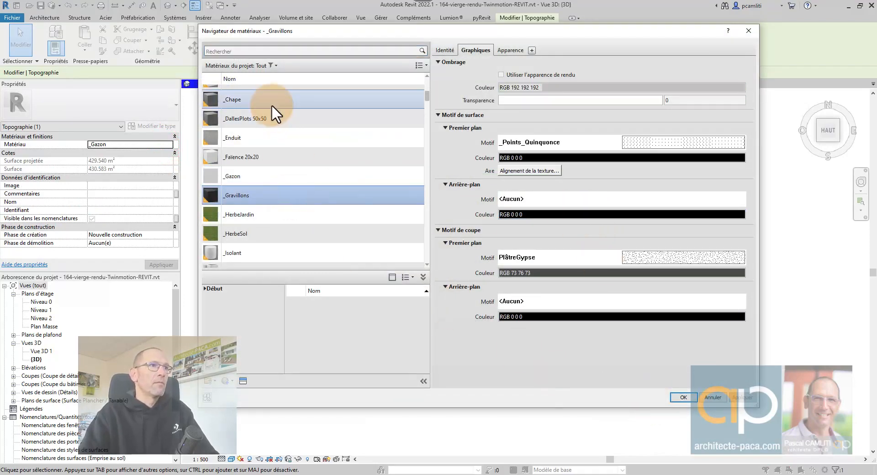
scroll(308, 151, "up", 4)
scroll(311, 155, "down", 3)
scroll(311, 155, "up", 3)
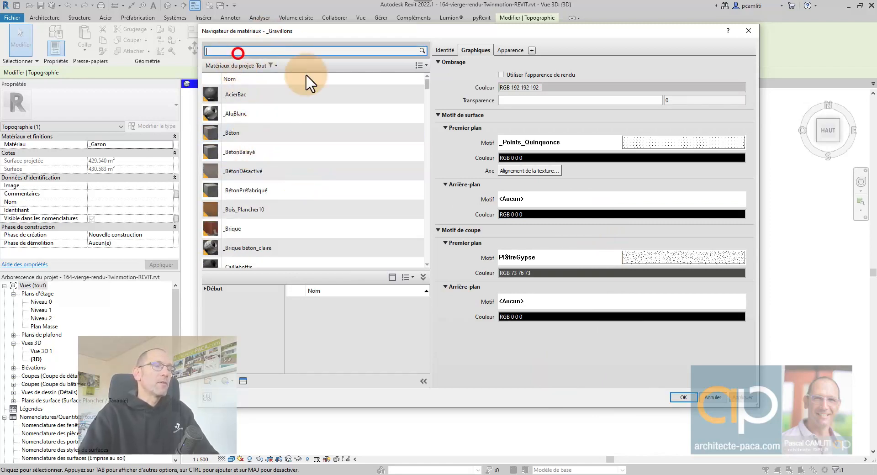
type("stab")
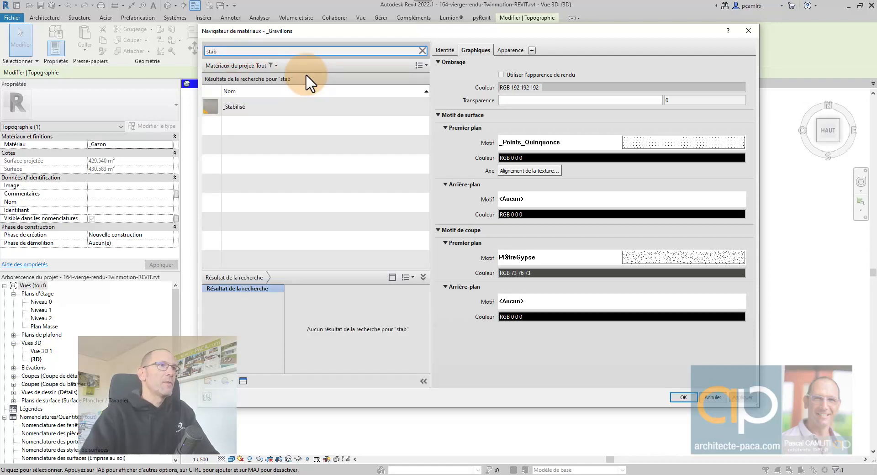
double_click(271, 107)
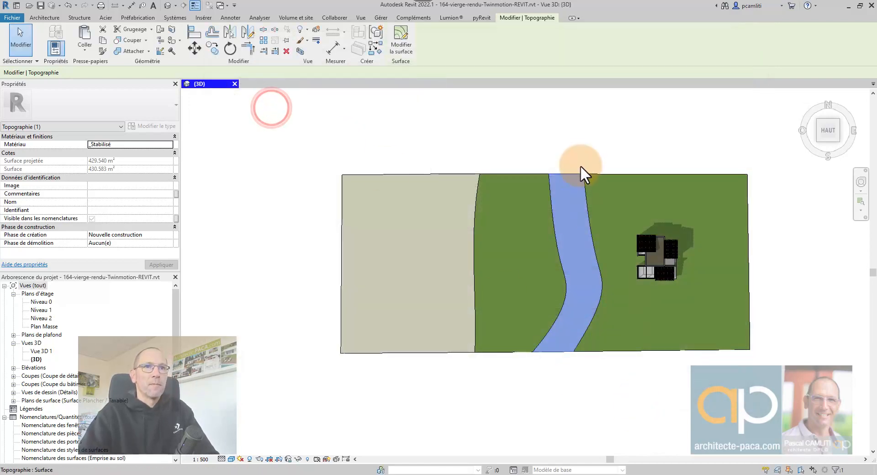
Inspect the split terrain and the house in an oblique 3D view
left_click(579, 166)
middle_click_drag(584, 202, 662, 305, "shift")
scroll(609, 283, "up", 3)
scroll(667, 288, "up", 3)
middle_click_drag(711, 286, 557, 300, "shift")
scroll(557, 300, "down", 2)
scroll(617, 375, "down", 2)
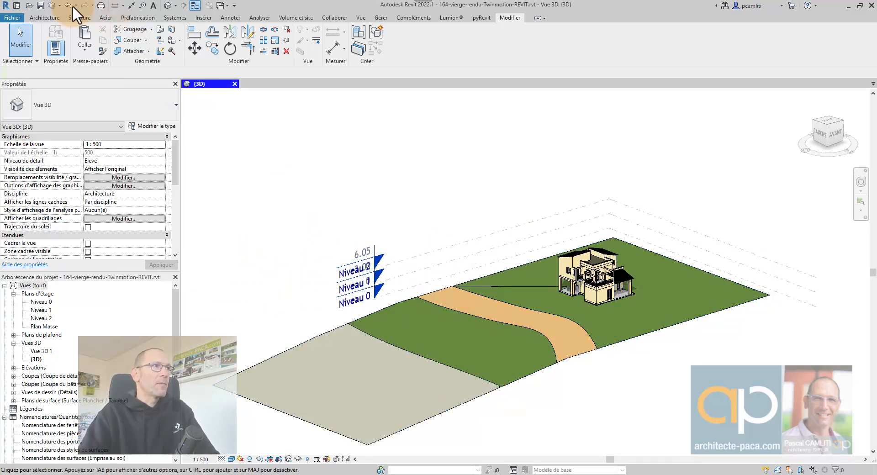
Save the project under the new file name 164-base02-rendu-Twinmotion-REVIT.rvt
left_click(10, 19)
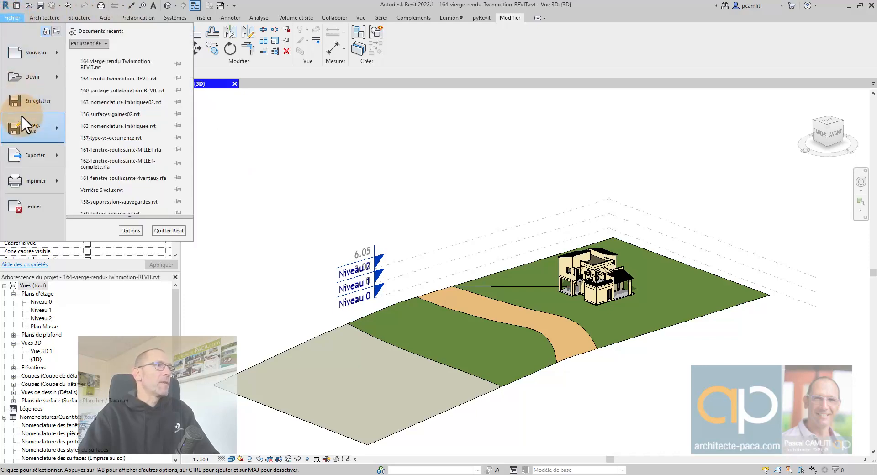
left_click(32, 125)
left_click(121, 113)
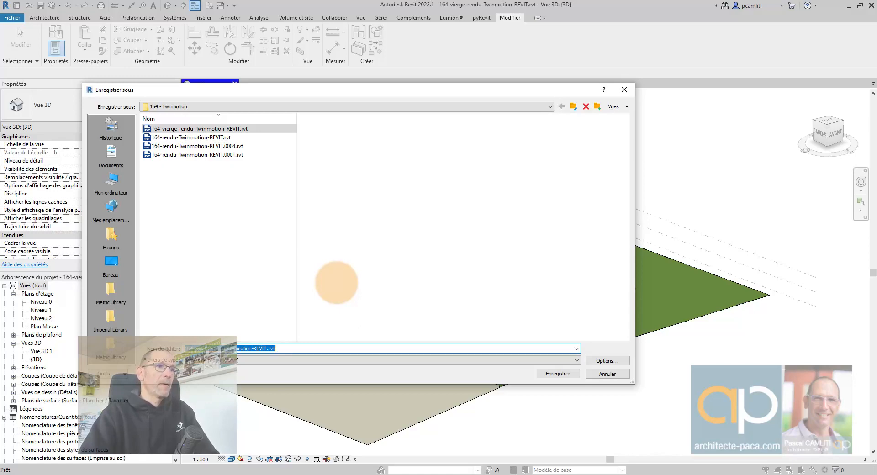
key("Return")
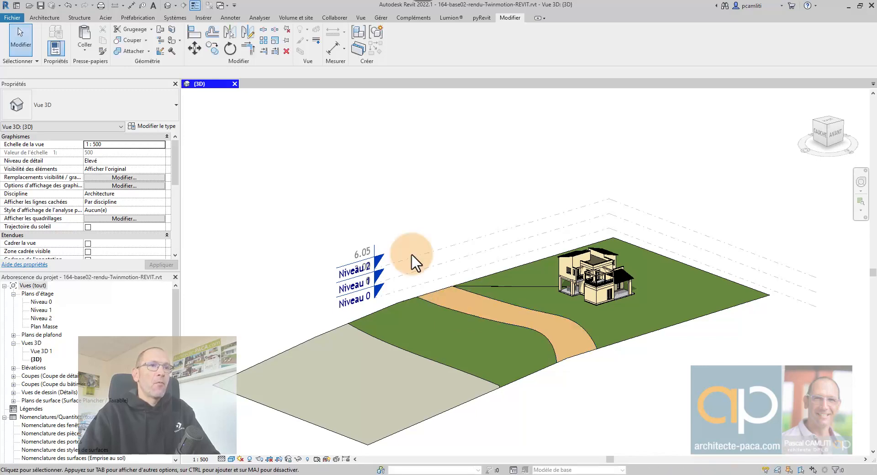
Create a named in-place model in the Site category
left_click(45, 17)
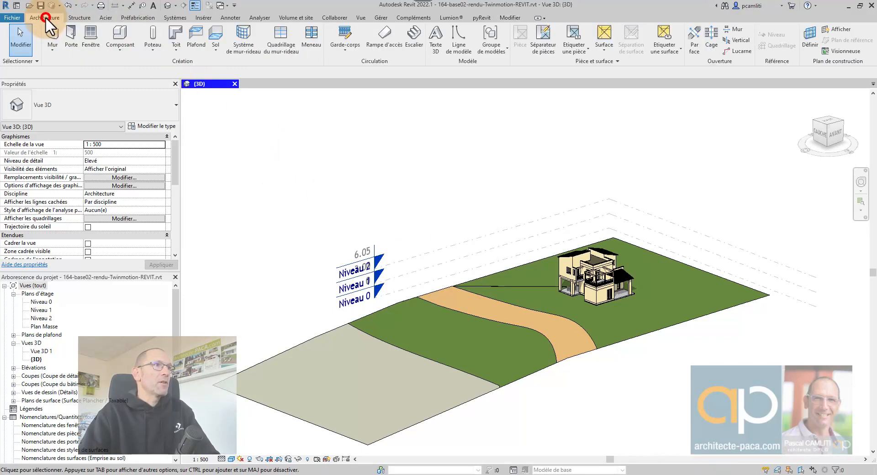
left_click(127, 83)
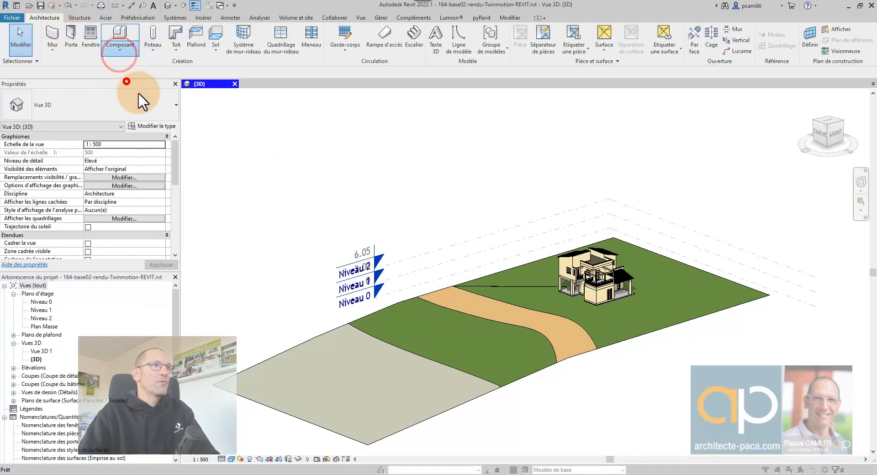
left_click(199, 273)
scroll(199, 271, "down", 15)
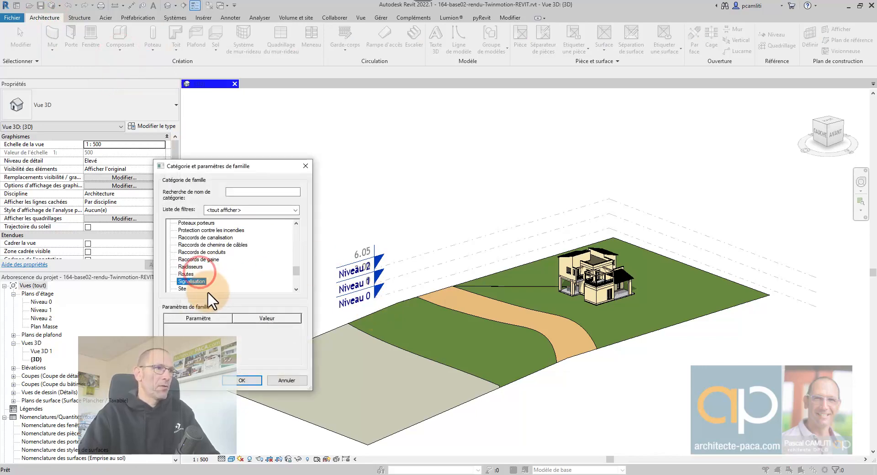
left_click(185, 282)
left_click(241, 381)
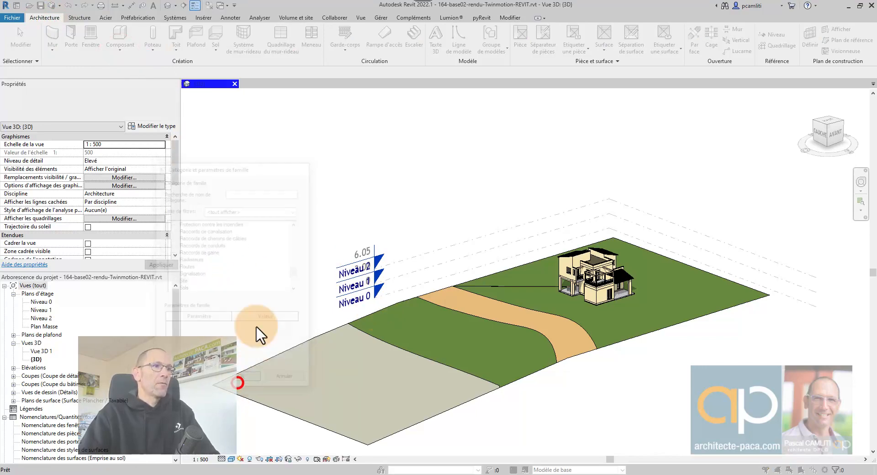
type("sol")
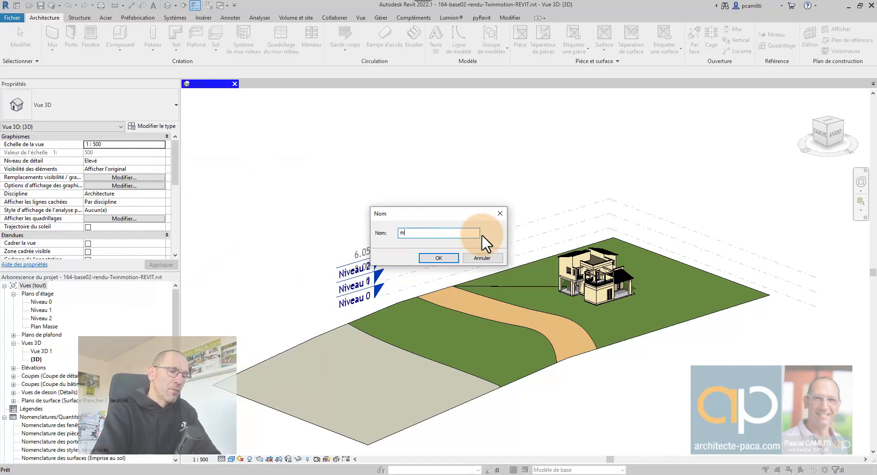
key("Return")
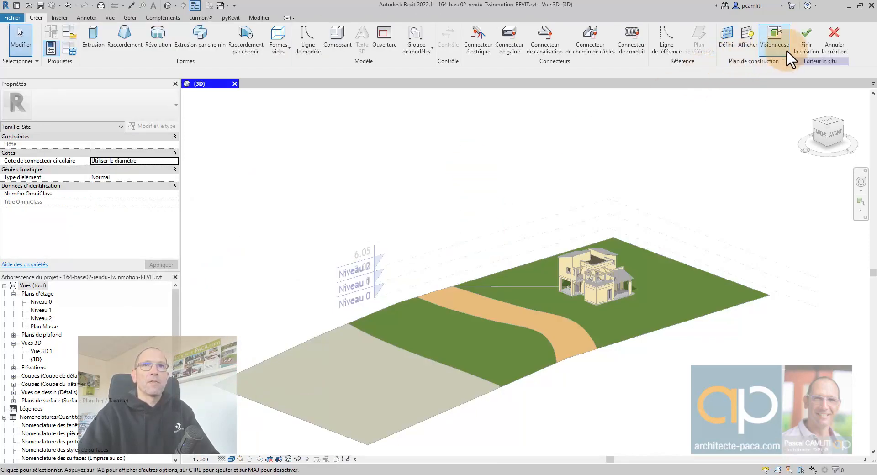
Sketch a rectangle about 32.9 by 45.2 m over the sand beach in plan and finish it as an extrusion
left_click(828, 121)
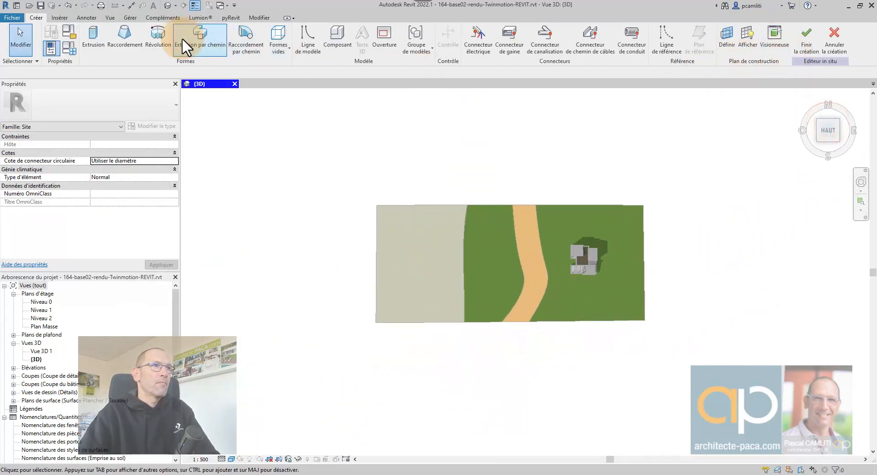
left_click(98, 37)
scroll(375, 215, "up", 5)
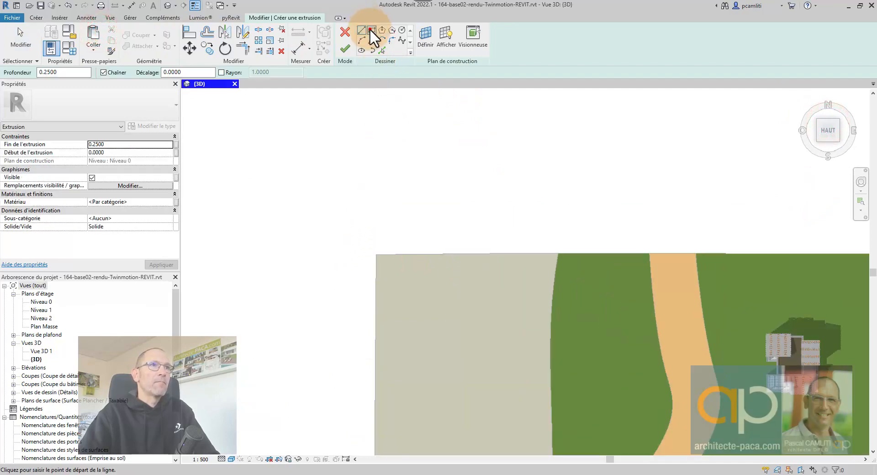
left_click(371, 30)
scroll(373, 260, "up", 2)
left_click(350, 261)
scroll(505, 407, "down", 2)
middle_click_drag(505, 406, 419, 211)
middle_click_drag(505, 313, 487, 208)
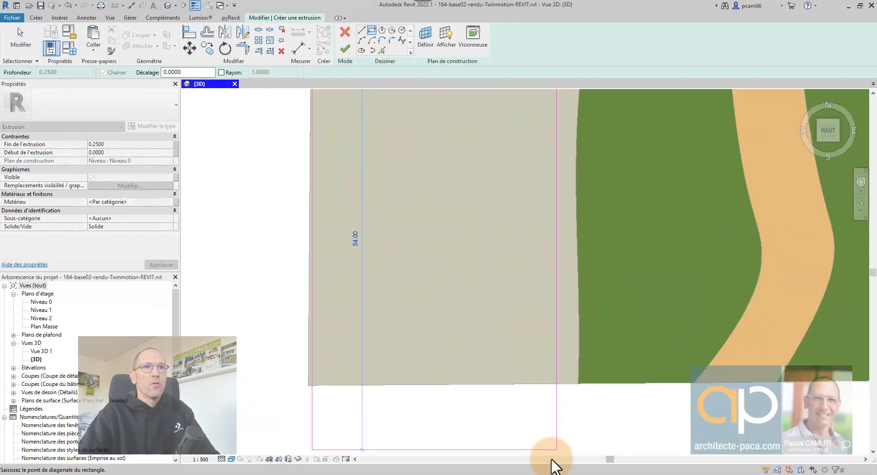
left_click(569, 382)
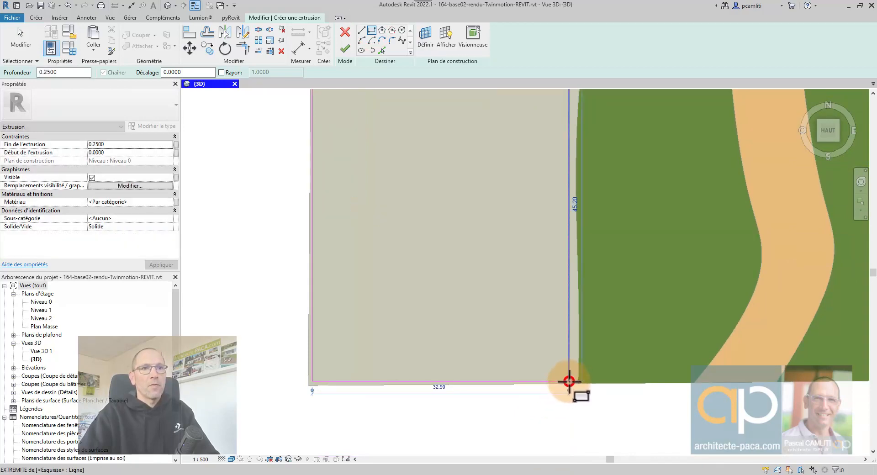
key("Escape")
key("Escape")
scroll(573, 411, "down", 5)
middle_click_drag(564, 409, 509, 225, "shift")
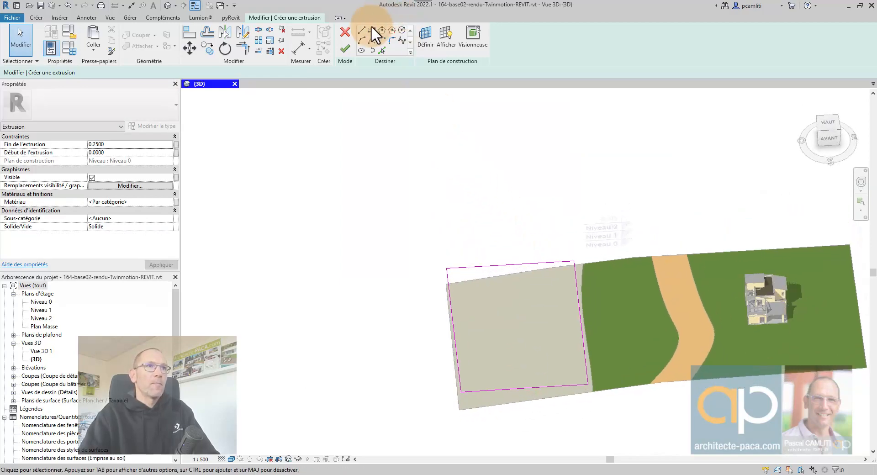
left_click(343, 51)
Extend the extrusion's underside down through the beach to a start of about -7.66 m
middle_click_drag(538, 299, 529, 183, "shift")
scroll(517, 309, "up", 3)
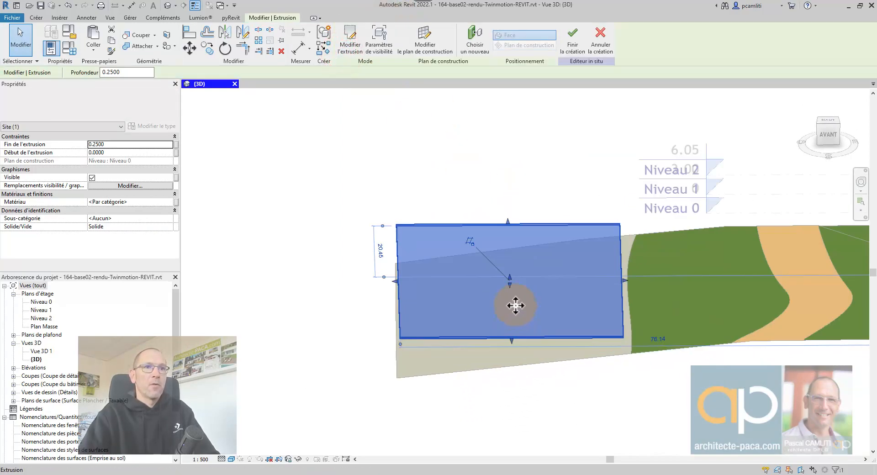
left_click_drag(510, 287, 567, 401)
middle_click_drag(568, 401, 540, 299, "shift")
Lower the extrusion's top face in the front view to an end of about -2.06 m, near the beach's upper edge
left_click(827, 132)
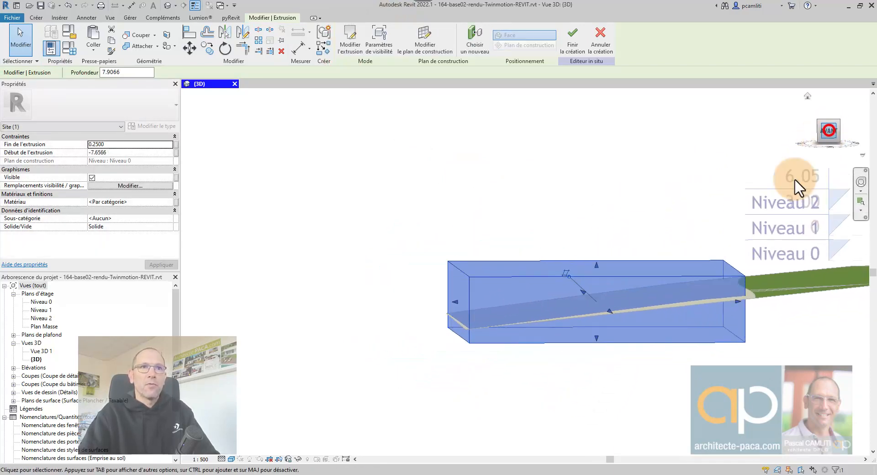
left_click_drag(502, 232, 508, 275)
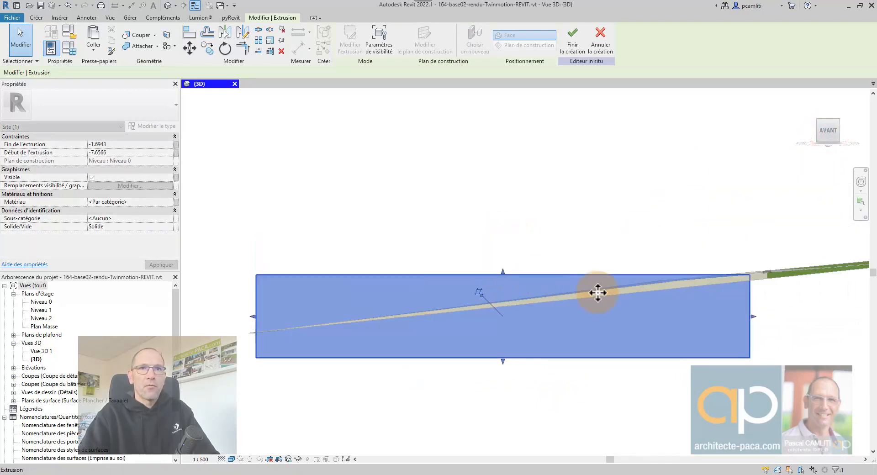
scroll(749, 274, "up", 2)
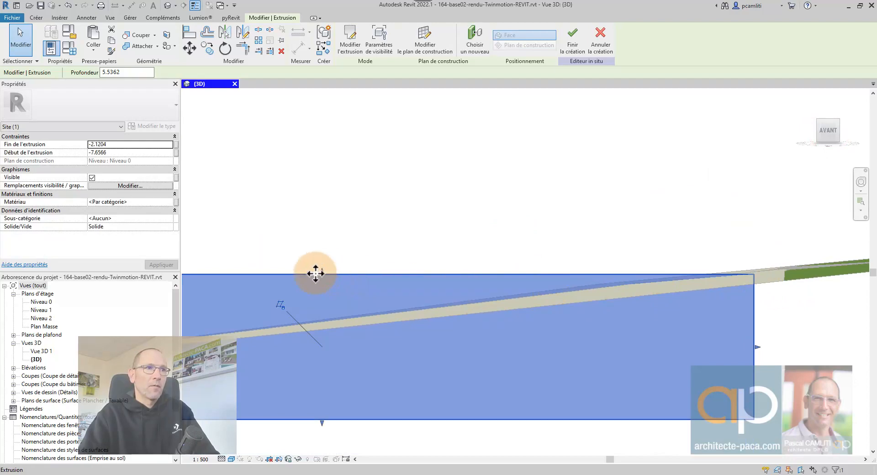
left_click(321, 273)
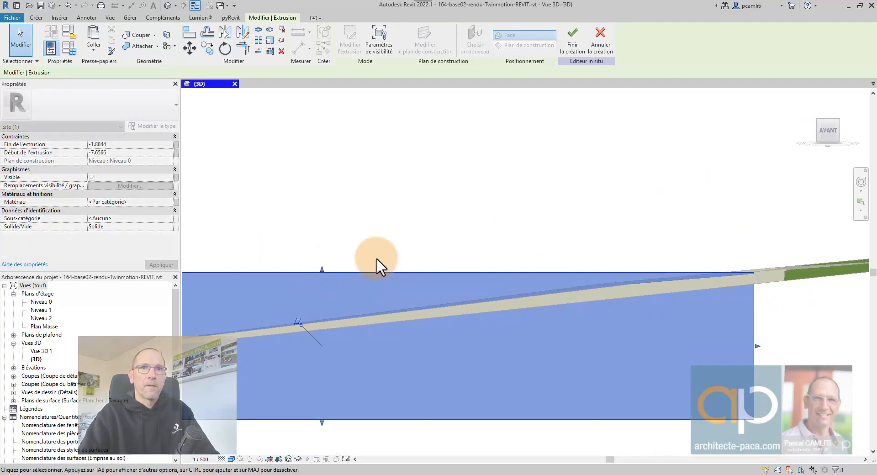
left_click(481, 226)
middle_click_drag(481, 225, 533, 322, "shift")
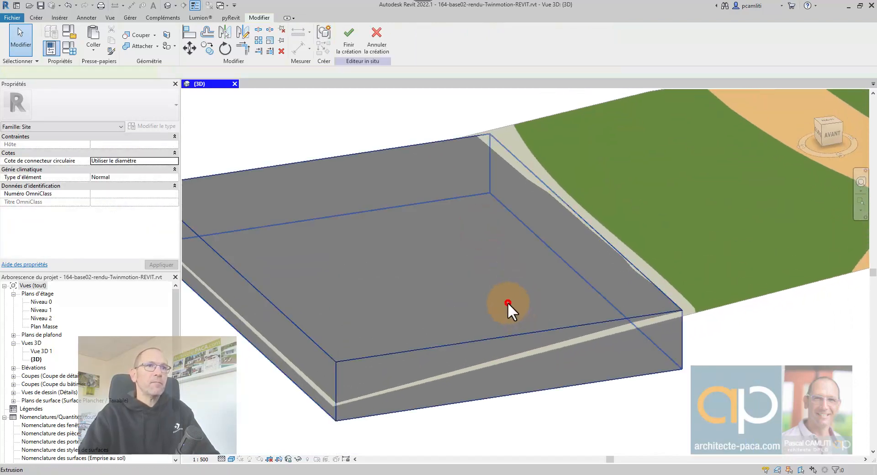
Search the extrusion's material options for "eau" and add the Eau liquid material from the AEC library to the project
left_click(508, 303)
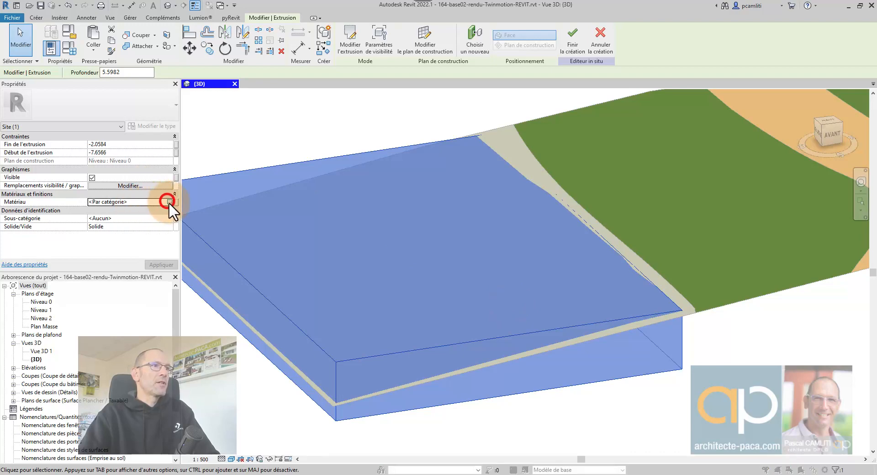
left_click(170, 202)
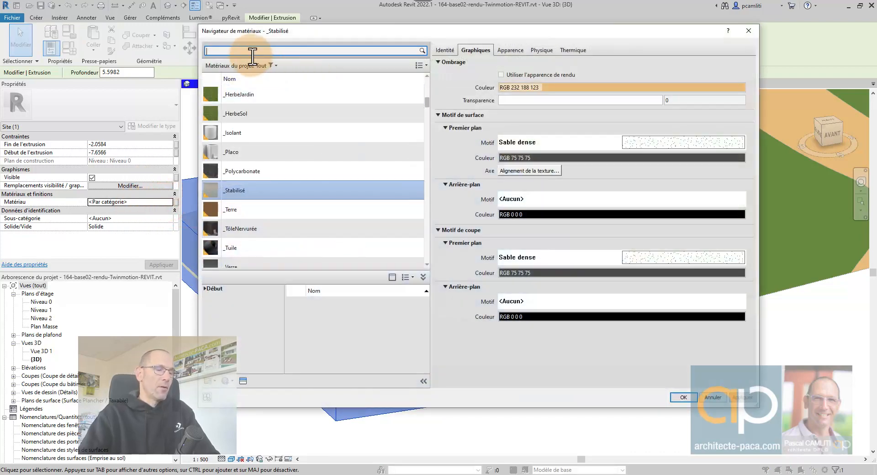
left_click(252, 54)
type("eau")
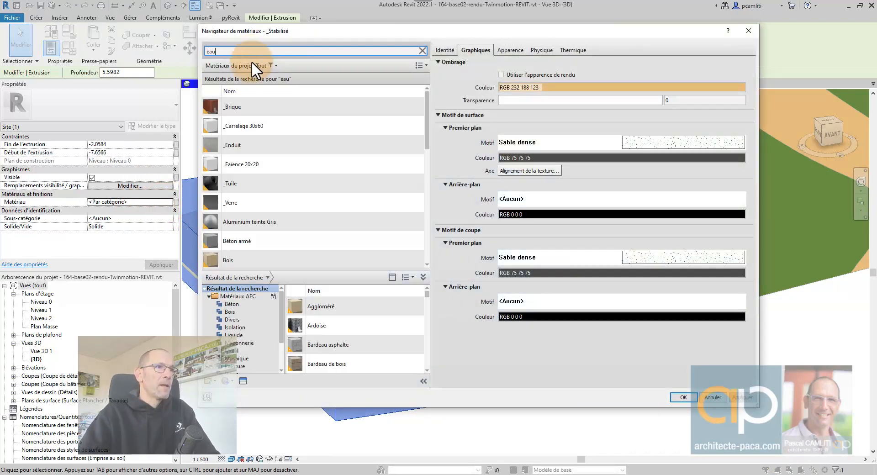
left_click_drag(428, 295, 426, 366)
left_click(240, 335)
left_click(315, 311)
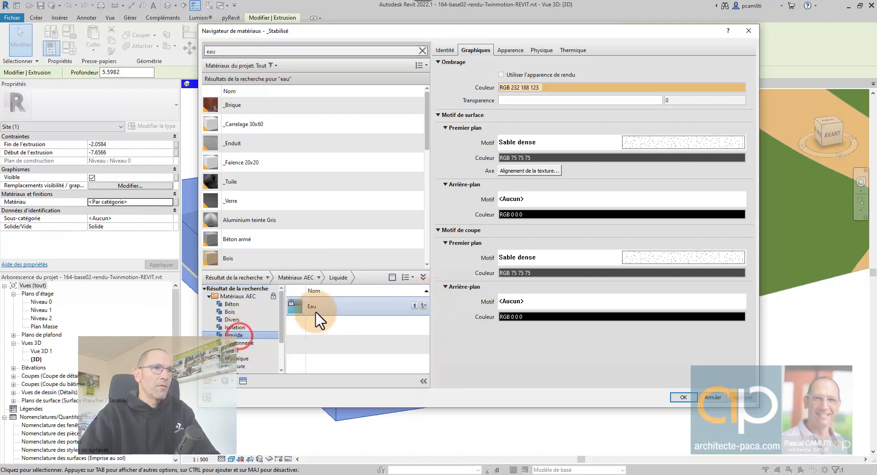
left_click(413, 305)
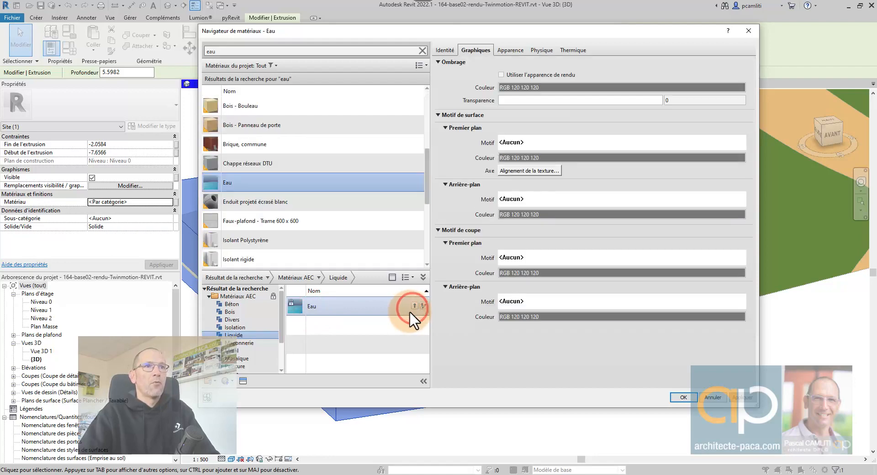
Use the render appearance for the Eau material's shading and assign the material to the extrusion
left_click(501, 74)
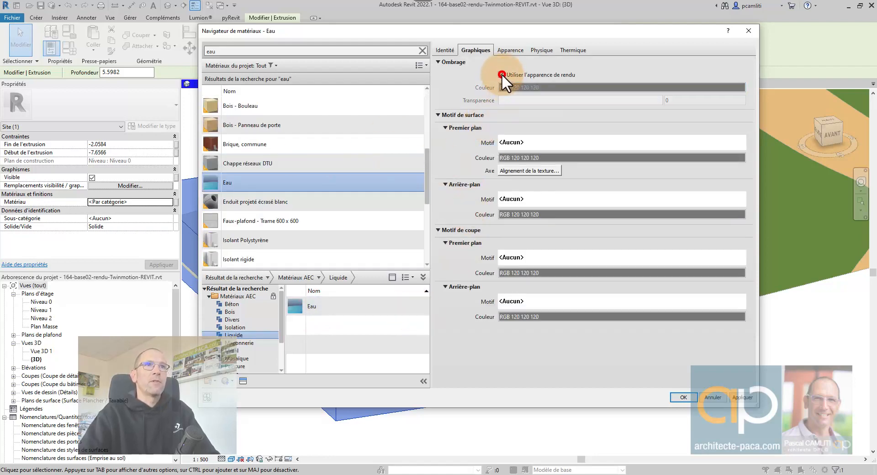
left_click(692, 402)
left_click(679, 412)
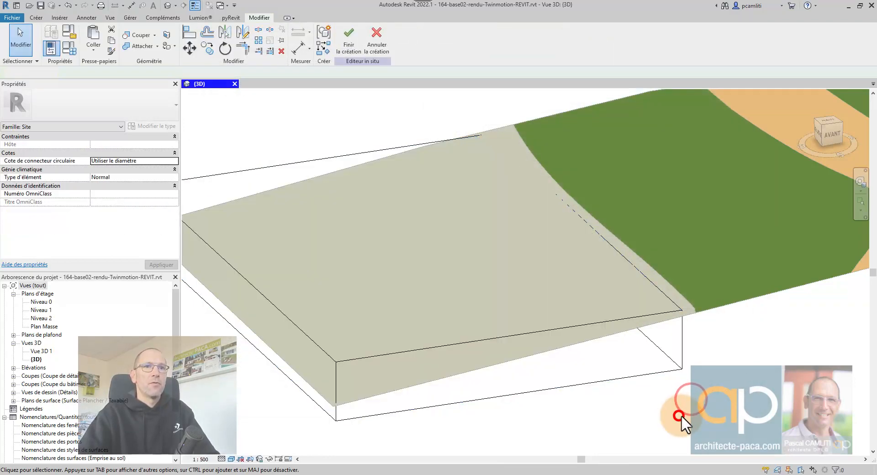
scroll(656, 368, "down", 2)
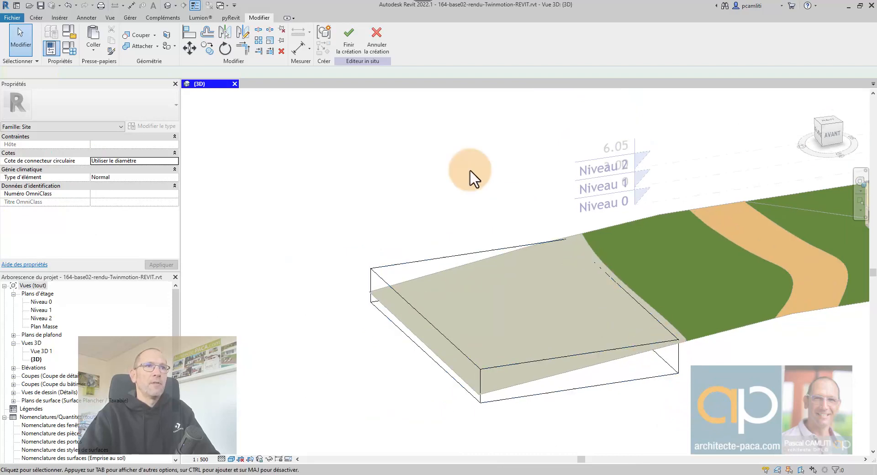
Finish the in-place water model and change the 3D view's visual style to show the materials' render appearance
left_click(353, 47)
left_click(231, 460)
left_click(247, 449)
mouse_move(580, 407)
middle_mouse_down("shift")
mouse_move(602, 427)
mouse_move(619, 398)
mouse_move(531, 393)
mouse_move(581, 401)
middle_mouse_up("shift")
middle_click_drag(716, 325, 610, 392, "shift")
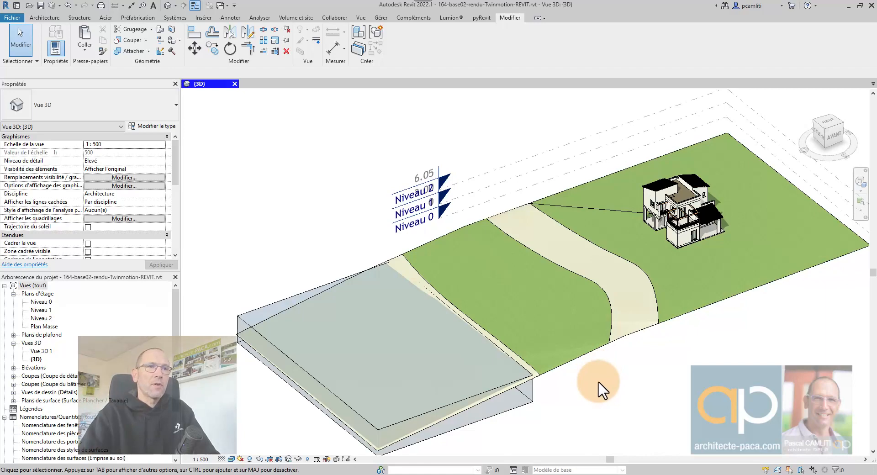
Enable the section box in the 3D view and reveal the hidden elements
left_click_drag(177, 176, 173, 197)
left_click(88, 218)
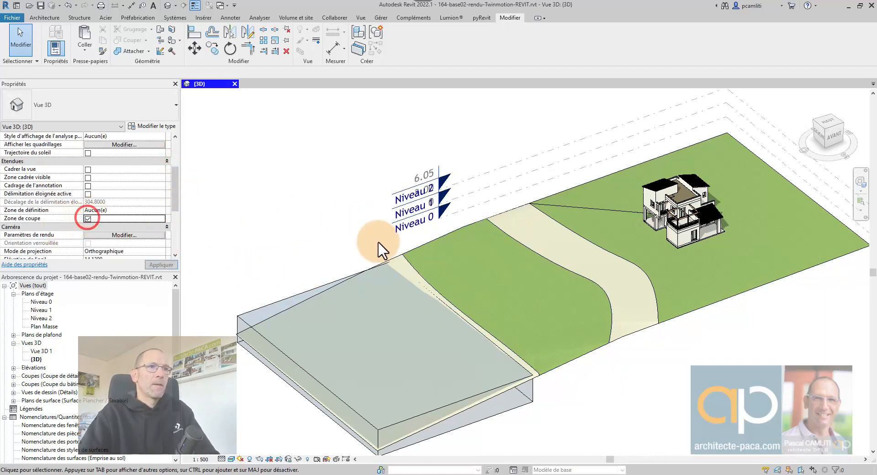
scroll(479, 224, "down", 3)
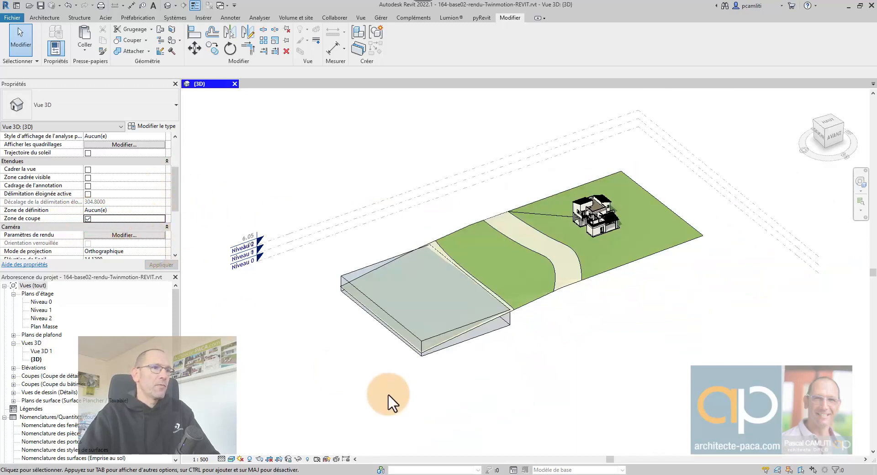
left_click(87, 218)
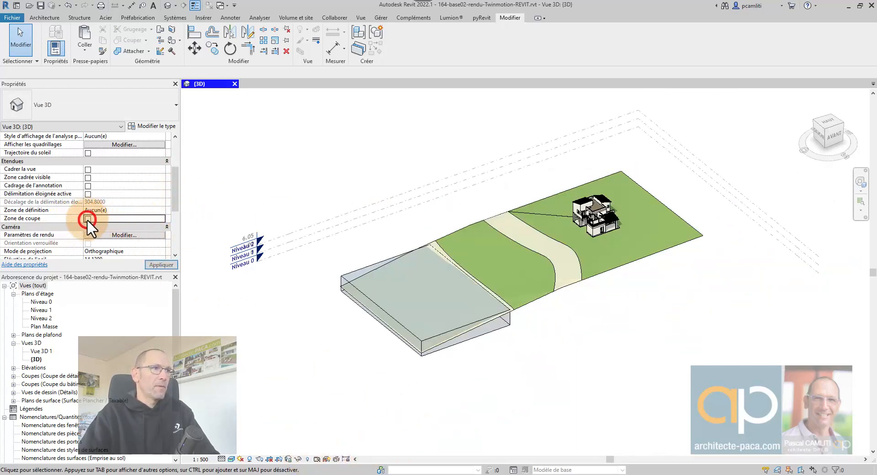
left_click(305, 458)
Pull the section box's front face in to the terrain's front edge, checking the fit from the top view
left_click(635, 334)
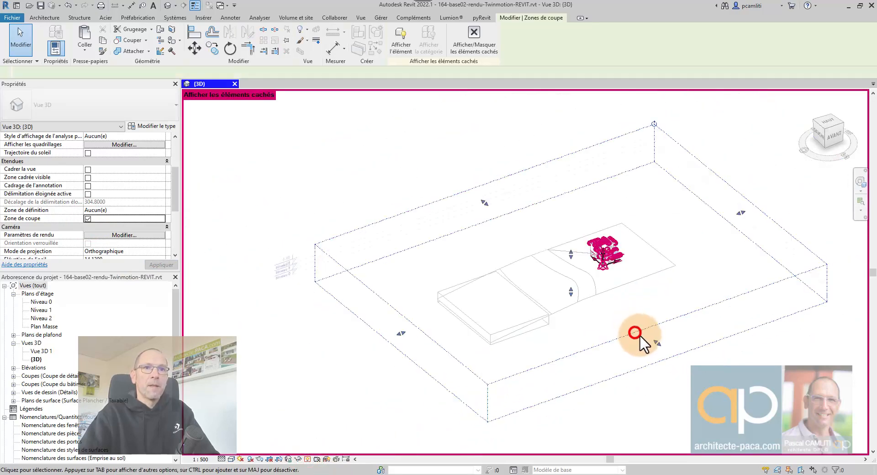
scroll(639, 334, "up", 2)
left_click_drag(667, 349, 594, 284)
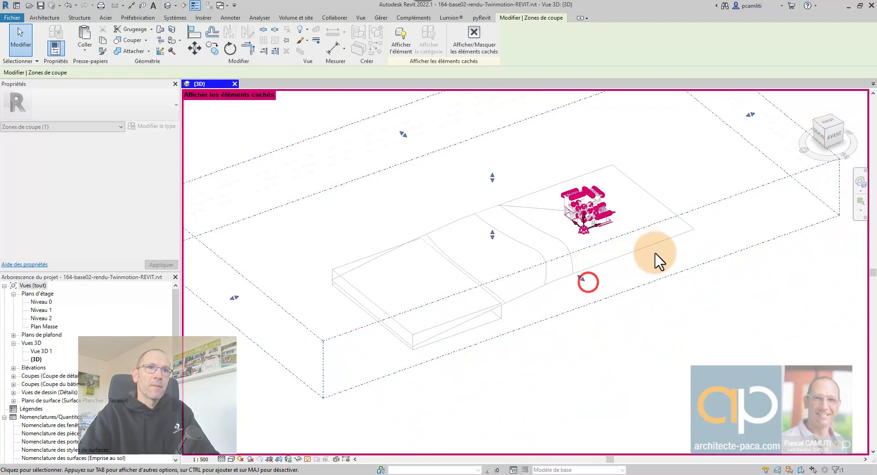
left_click_drag(825, 125, 813, 187)
scroll(525, 361, "up", 5)
left_click_drag(517, 342, 516, 327)
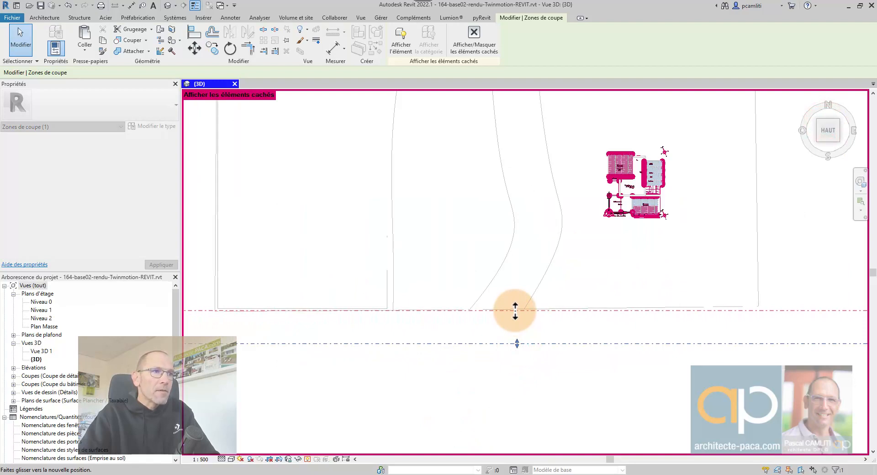
left_click_drag(516, 310, 516, 310)
scroll(555, 366, "down", 3)
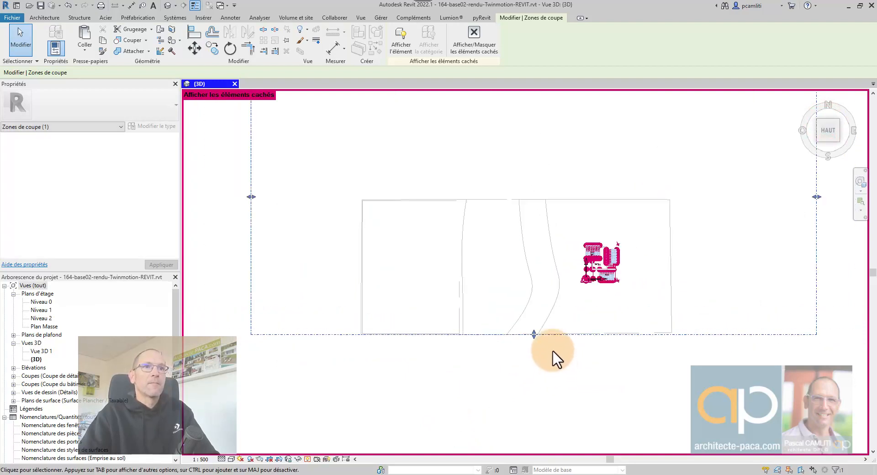
Pull the section box's seaward face in to the outer edge of the water volume
left_click_drag(268, 195, 338, 207)
scroll(339, 210, "up", 4)
scroll(340, 137, "up", 5)
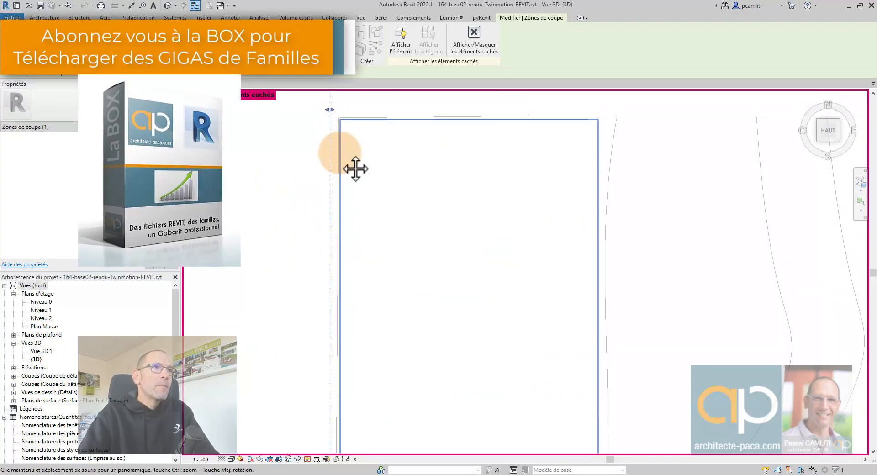
left_click_drag(329, 135, 342, 152)
scroll(352, 166, "down", 3)
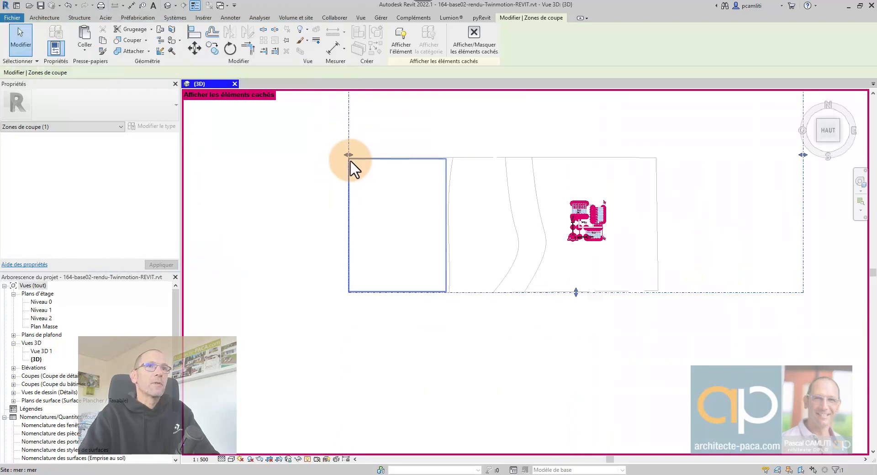
Adjust the section box's front face in the angled 3D view until it slices along the terrain's whole front side
middle_click_drag(681, 245, 478, 270, "shift")
scroll(478, 270, "up", 3)
middle_click_drag(568, 260, 552, 370)
scroll(552, 370, "up", 2)
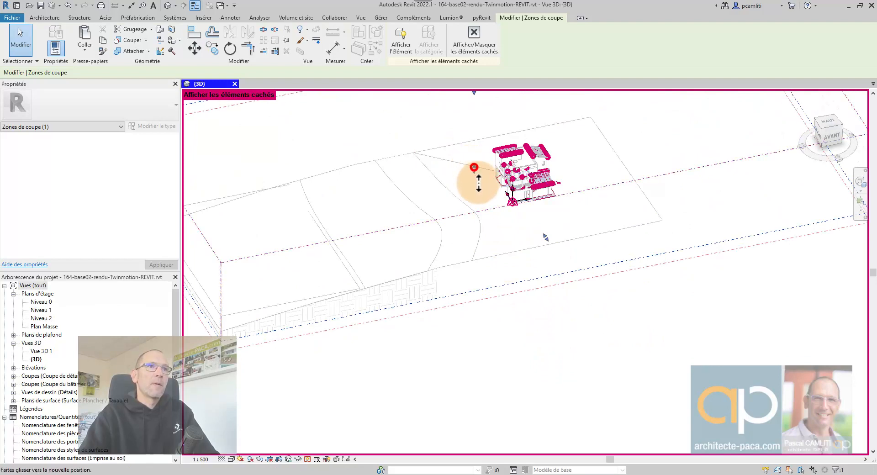
left_click_drag(478, 182, 479, 194)
left_click_drag(543, 246, 543, 247)
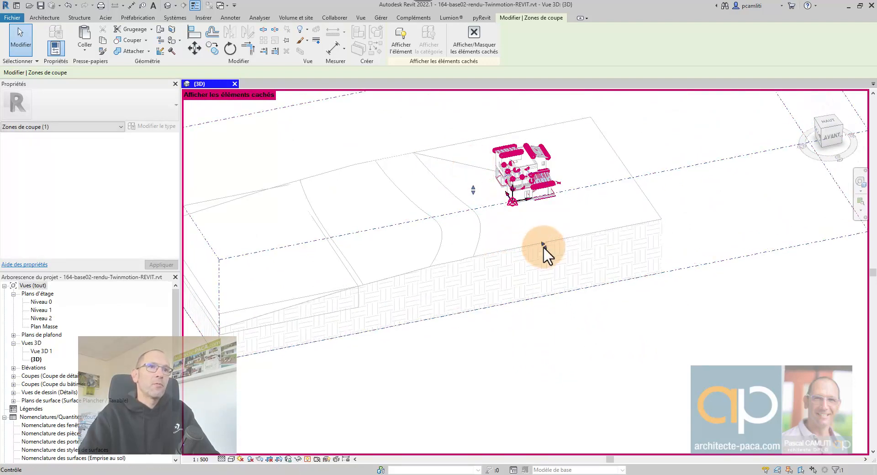
left_click(563, 306)
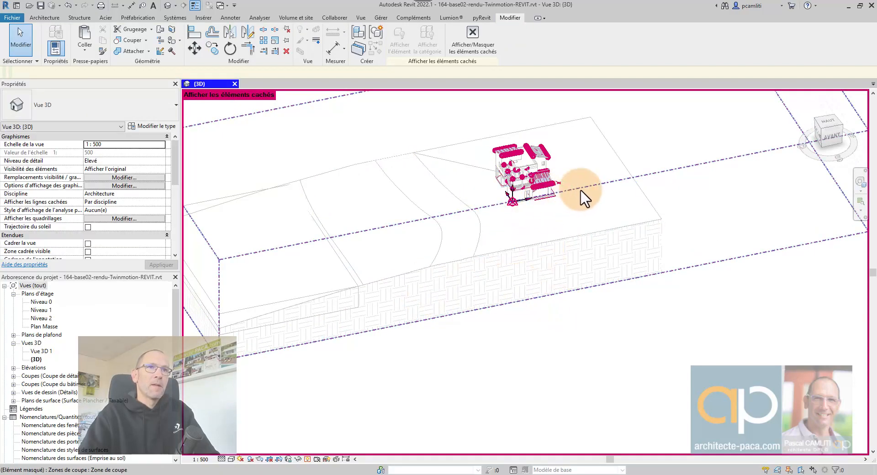
Readjust the section box's front face, leave the hidden-elements display and check how the terrain is cut
left_click(654, 173)
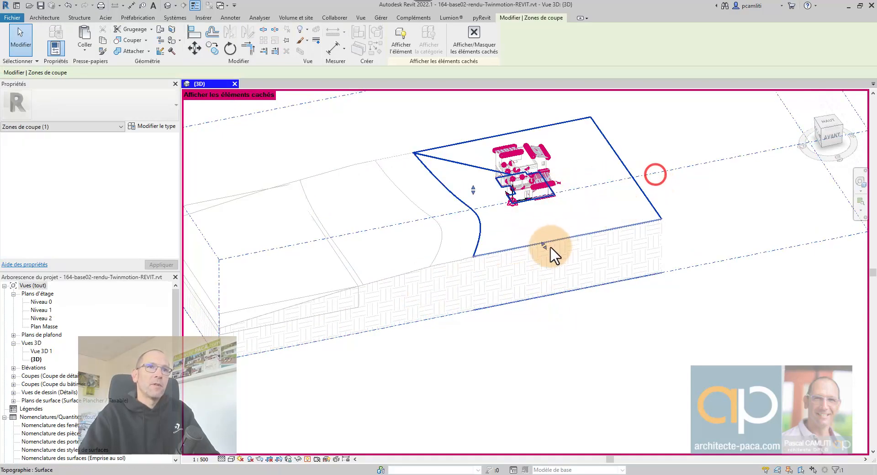
left_click(549, 246)
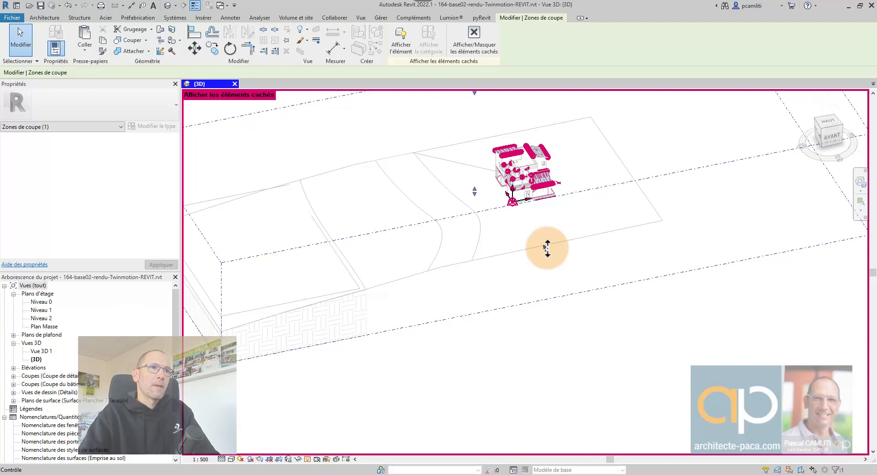
left_click(606, 321)
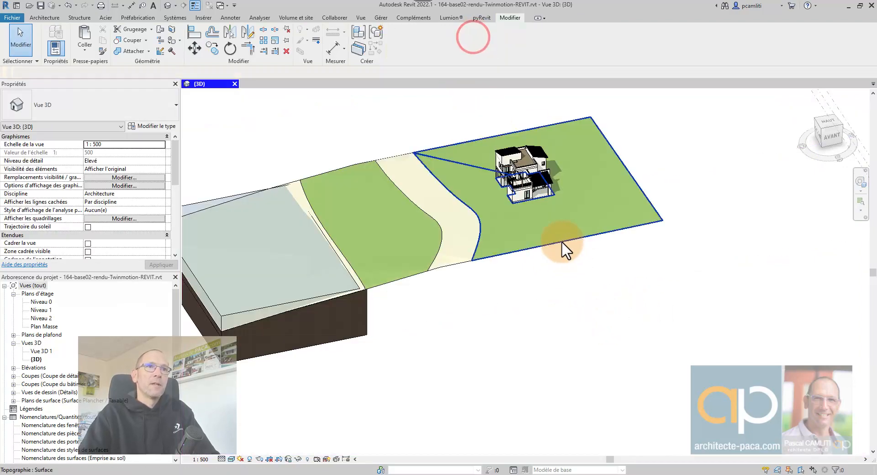
left_click(562, 242)
left_click(383, 290)
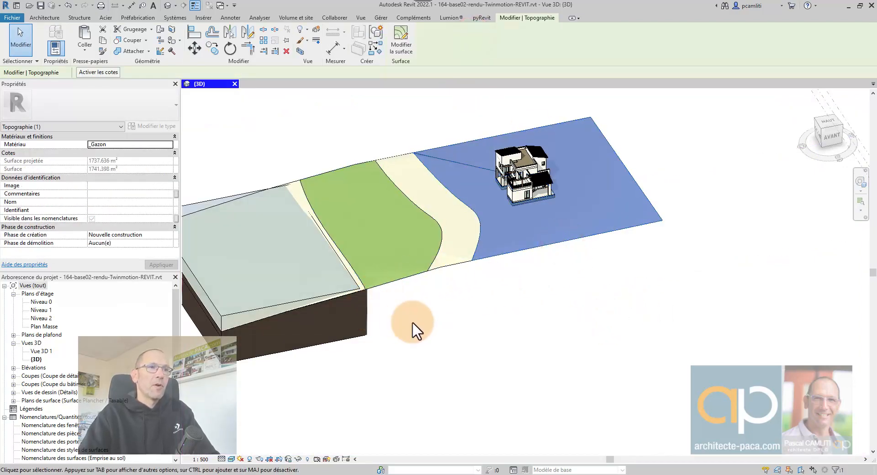
scroll(586, 269, "down", 2)
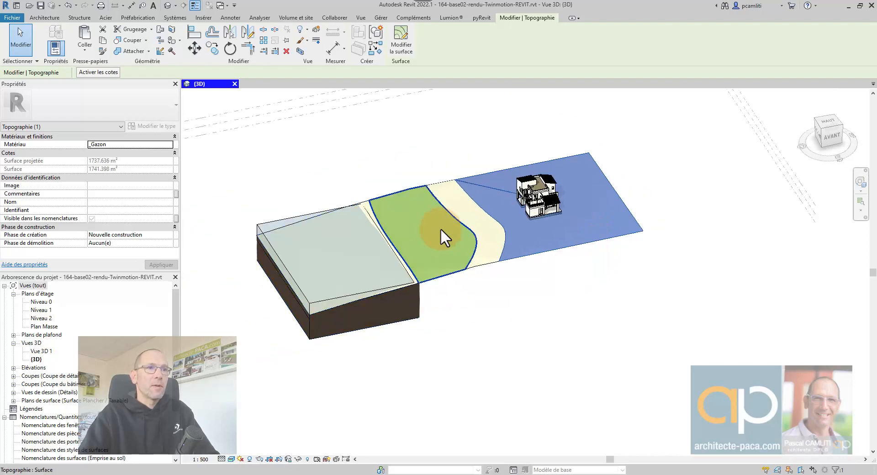
scroll(434, 292, "up", 2)
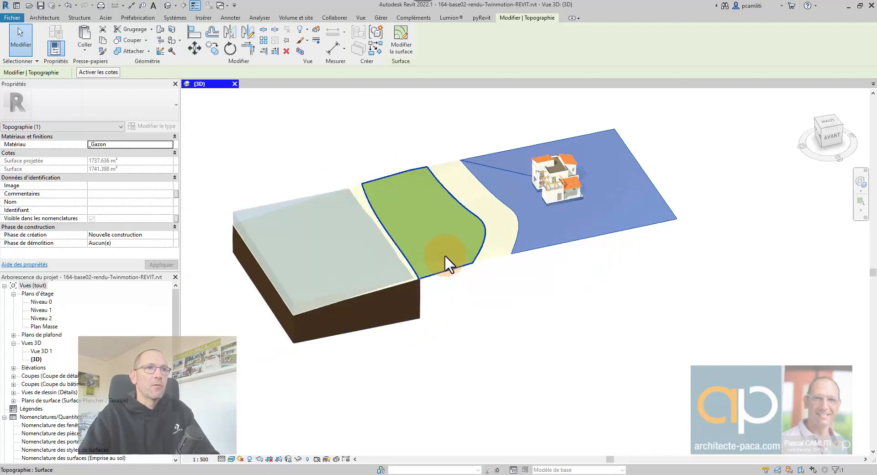
Reveal the hidden elements again and move the section box's front face outward, clear of the terrain and water volume
left_click(309, 458)
left_click(481, 307)
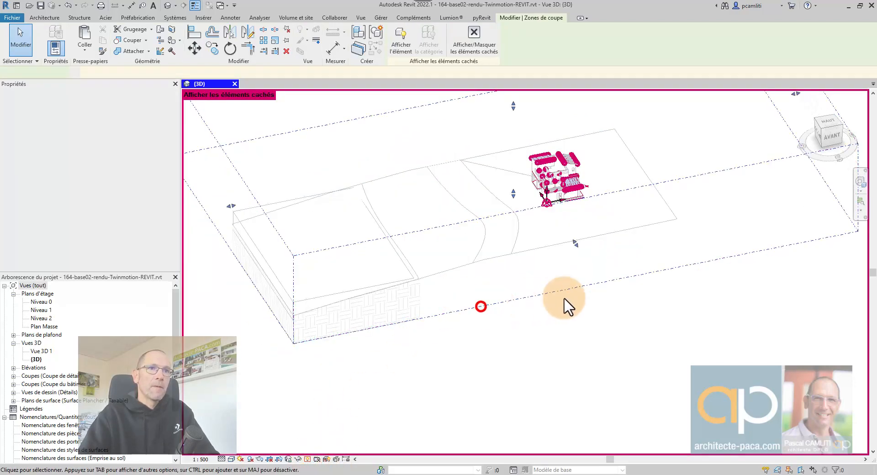
scroll(567, 250, "up", 1)
scroll(573, 252, "up", 1)
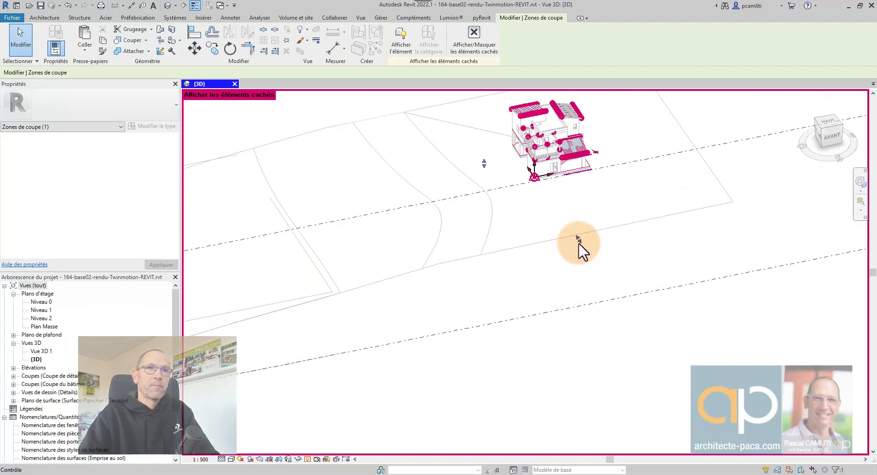
left_click_drag(577, 238, 552, 338)
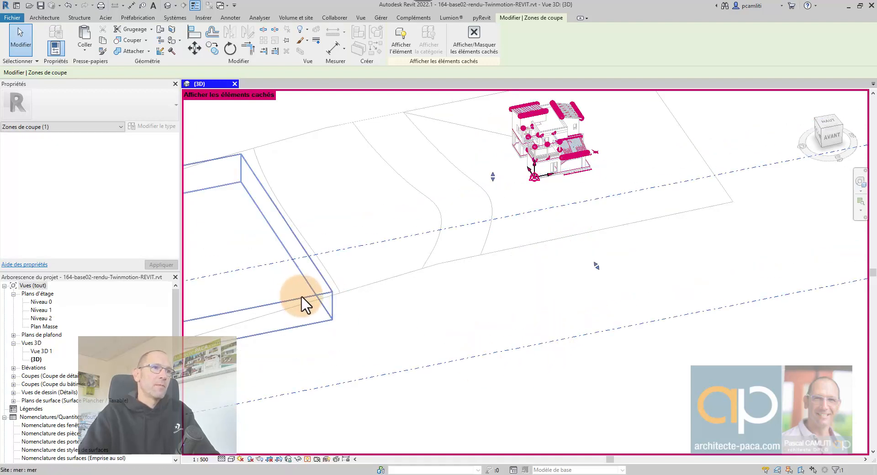
Pull the water volume's front face slightly back from the terrain's front edge
left_click(301, 297)
middle_click_drag(276, 325, 440, 317)
scroll(441, 315, "up", 2)
left_click_drag(396, 322, 395, 318)
scroll(536, 309, "down", 2)
middle_click_drag(758, 264, 592, 310)
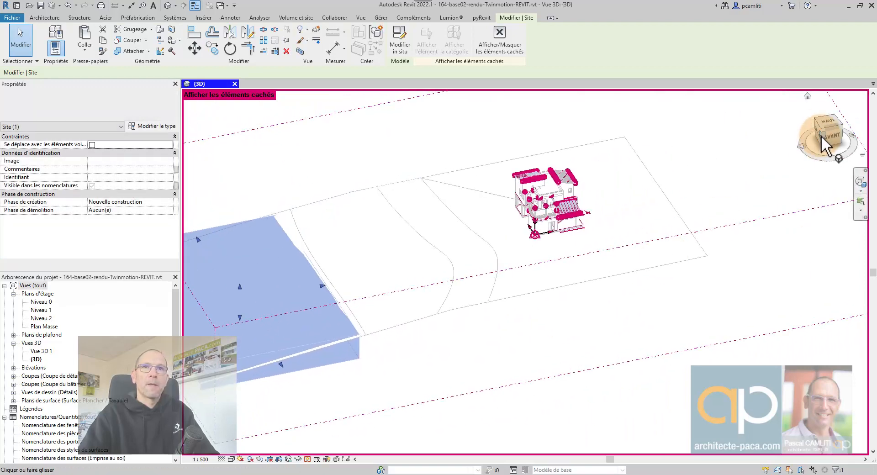
Switch to the top view, bring the section box's front face to the terrain edge and check it against the water volume
left_click(827, 124)
middle_click_drag(706, 327, 552, 182)
scroll(626, 315, "down", 2)
middle_click_drag(666, 323, 518, 291)
scroll(675, 308, "down", 2)
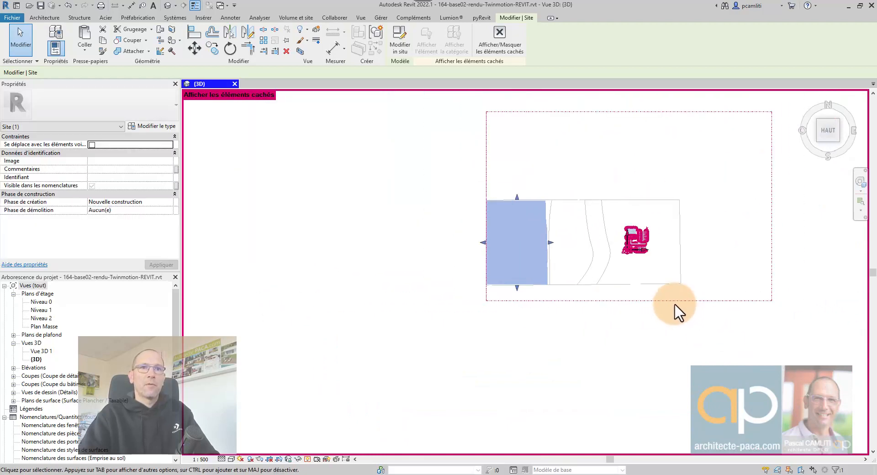
left_click(672, 302)
scroll(628, 305, "up", 2)
left_click_drag(628, 300, 623, 276)
scroll(623, 276, "up", 2)
left_click(453, 257)
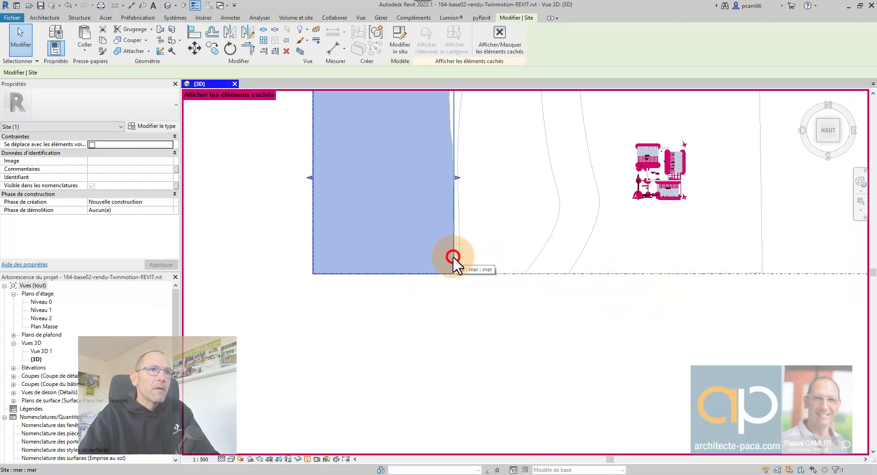
Move the section box's front face outward again and pull the water volume's front edge slightly inside the terrain boundary
scroll(703, 284, "down", 2)
left_click(764, 276)
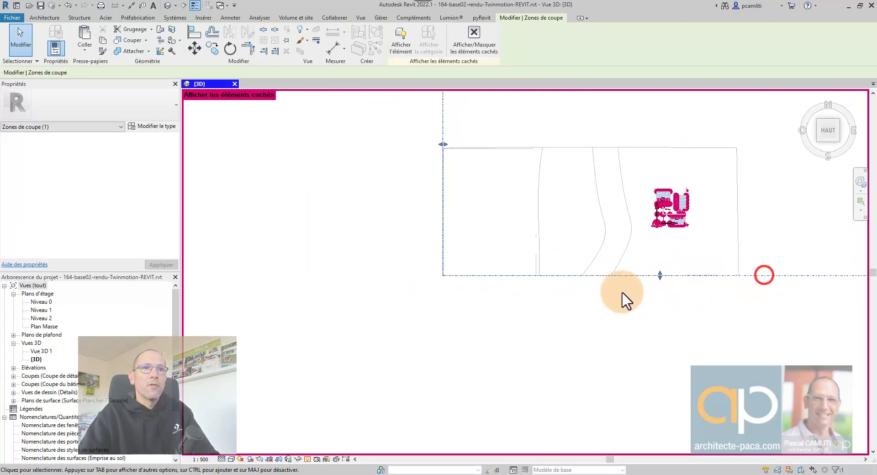
left_click_drag(657, 276, 659, 296)
scroll(477, 276, "up", 1)
scroll(477, 276, "up", 3)
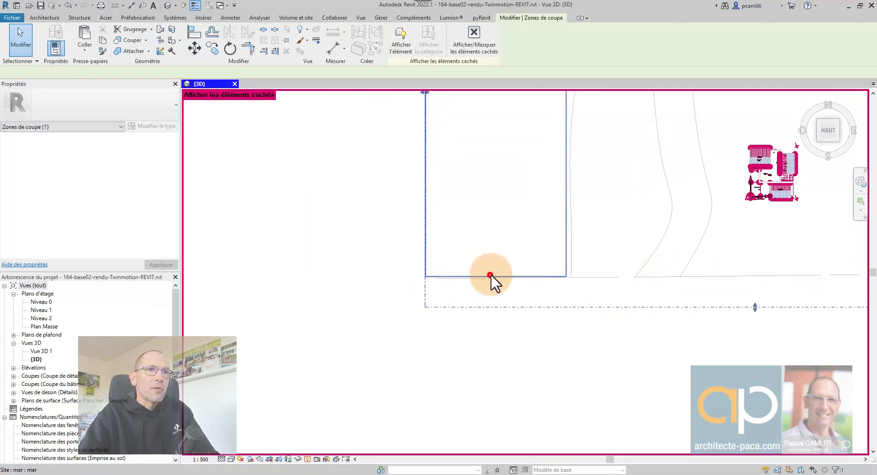
left_click(490, 275)
left_click_drag(498, 280, 498, 271)
Align the section box's front face with the water volume's front edge and leave the hidden-elements display
scroll(628, 297, "down", 1)
scroll(628, 305, "down", 2)
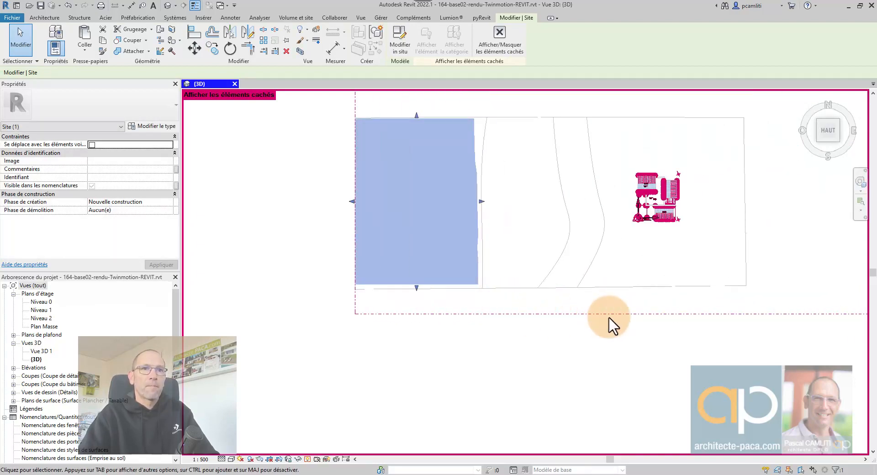
left_click(616, 314)
left_click_drag(642, 314, 642, 285)
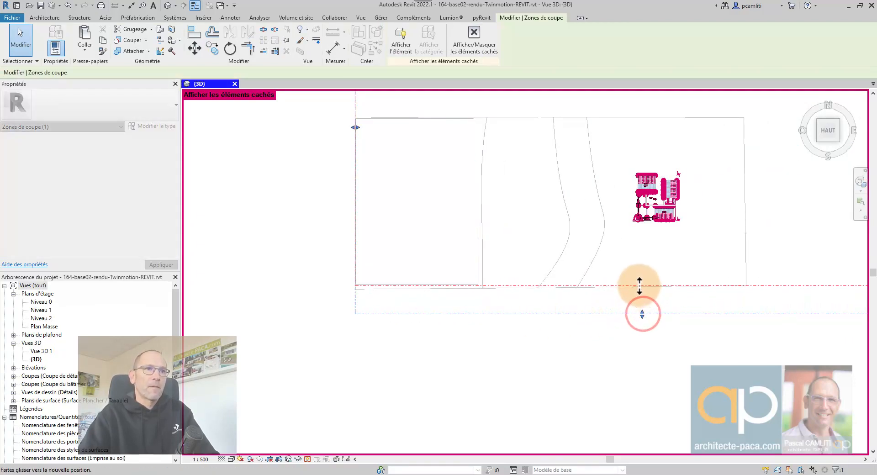
mouse_move(640, 334)
middle_mouse_down("shift")
mouse_move(632, 279)
mouse_move(632, 326)
mouse_move(567, 395)
mouse_move(631, 356)
middle_mouse_up("shift")
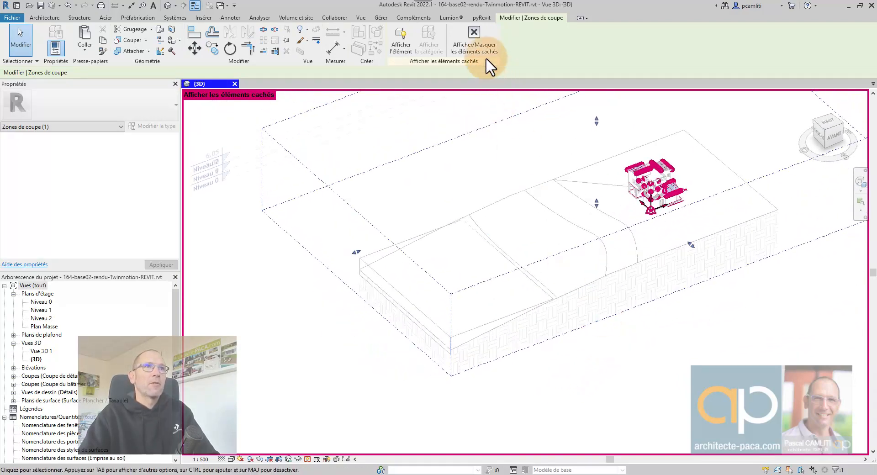
left_click(475, 39)
left_click(681, 339)
scroll(648, 356, "up", 2)
mouse_move(643, 356)
middle_mouse_down()
mouse_move(663, 425)
mouse_move(645, 352)
middle_mouse_up()
scroll(651, 398, "down", 1)
left_click(642, 349)
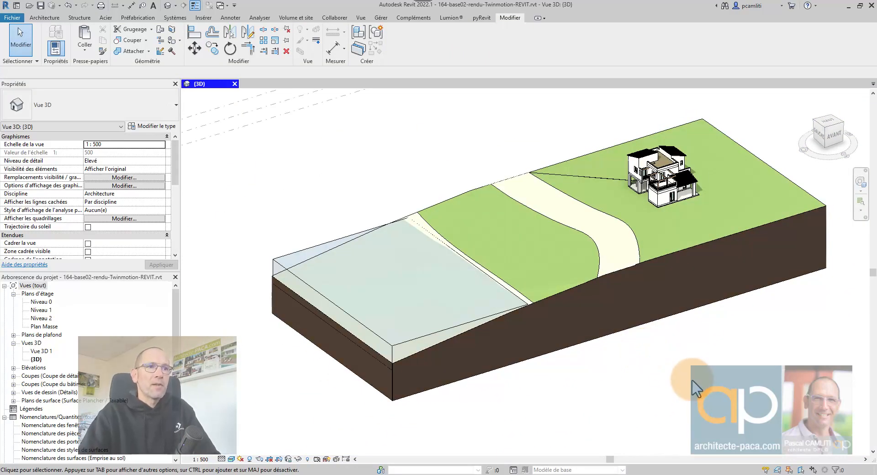
Adjust the water volume's seaward face against the section cut and check the site from an angled 3D view
left_click(389, 343)
scroll(326, 314, "up", 4)
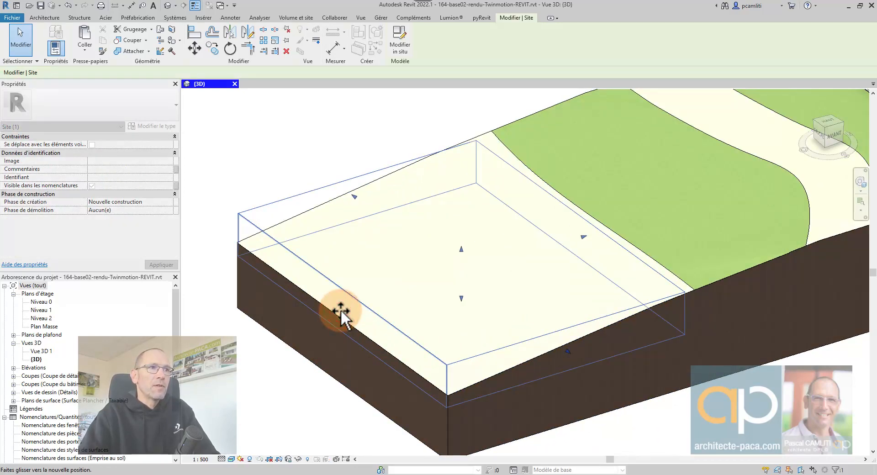
left_click(315, 405)
scroll(316, 406, "down", 2)
middle_click_drag(560, 379, 544, 354, "shift")
middle_click_drag(684, 365, 568, 264, "shift")
left_click(511, 275)
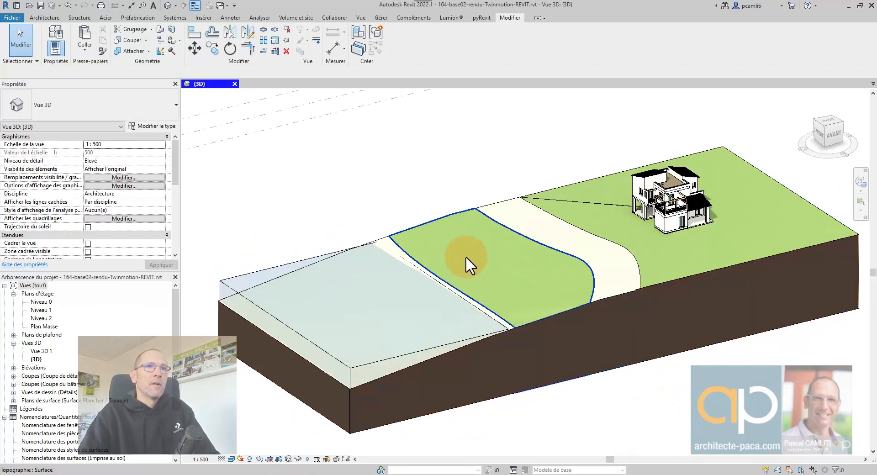
key("Escape")
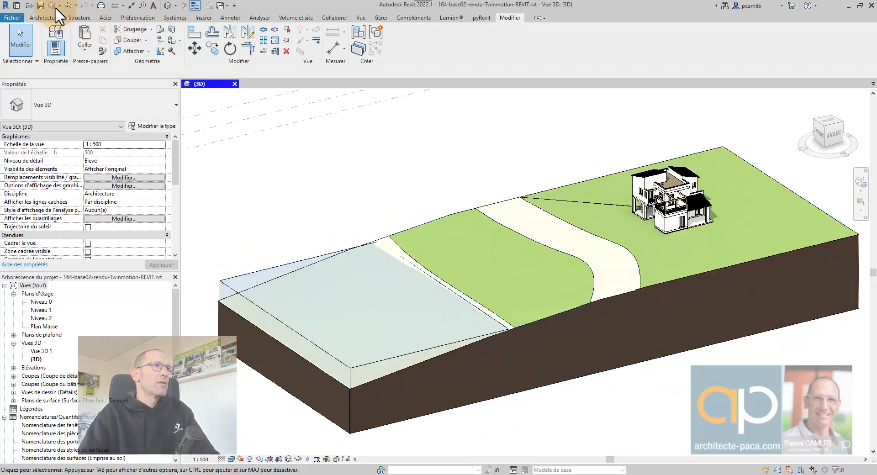
Save the project and open the render settings for the 3D view with the quality set to Qualité moyenne
key("ctrl+s")
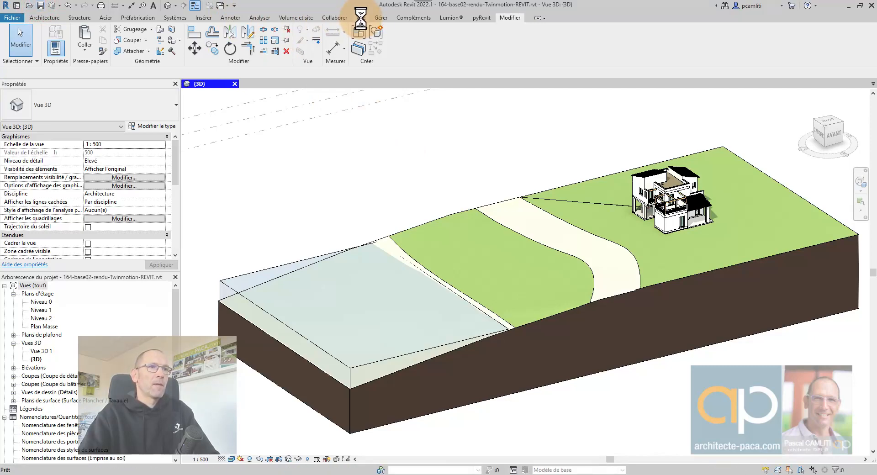
left_click(361, 17)
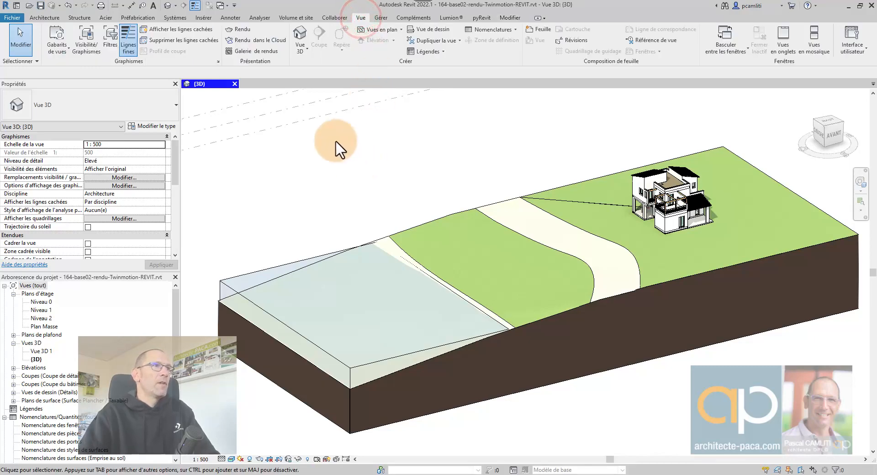
left_click(243, 30)
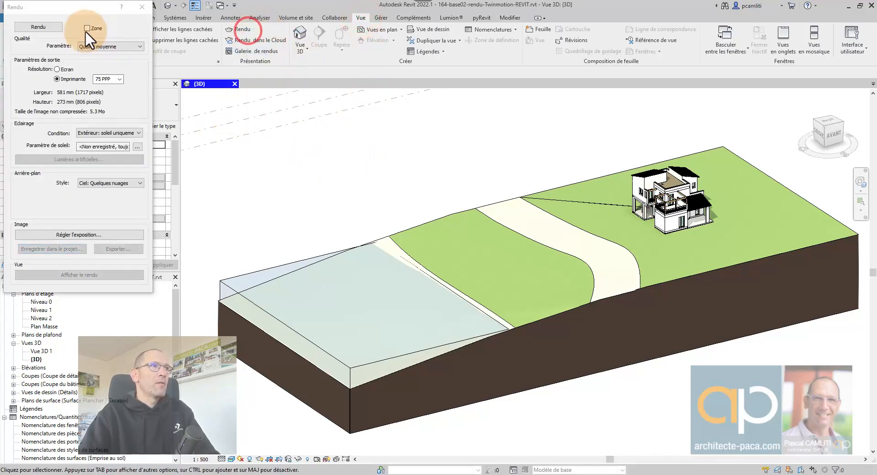
left_click_drag(83, 10, 280, 23)
left_click(299, 57)
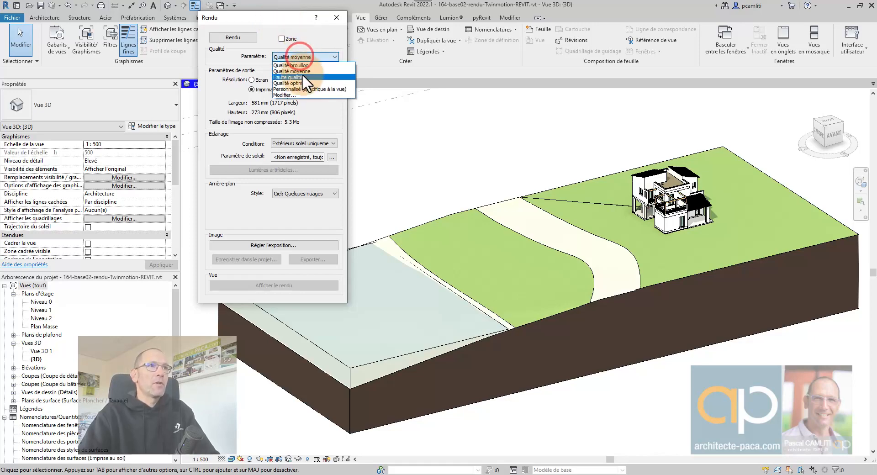
left_click(302, 71)
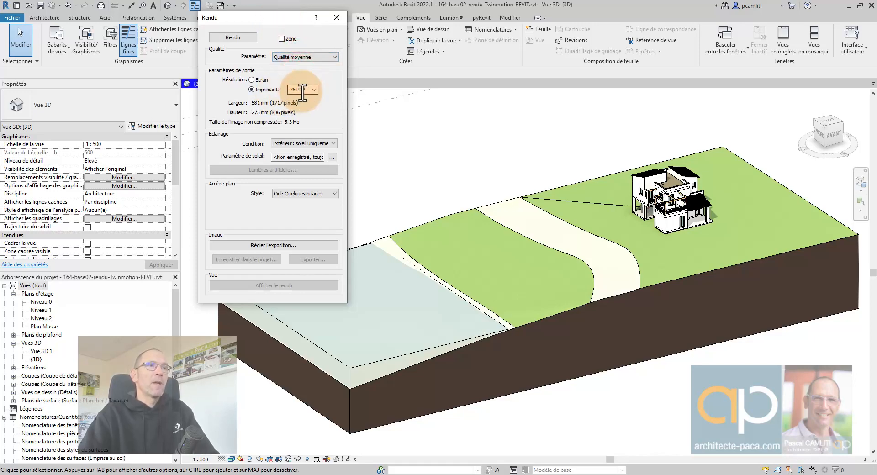
Set the printer output resolution to 150 PPP and keep the exterior sun-only lighting condition
left_click(306, 102)
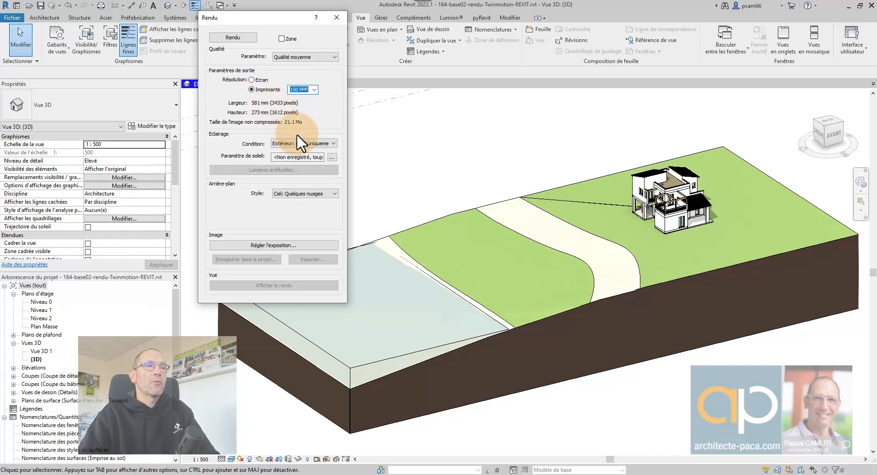
left_click(332, 144)
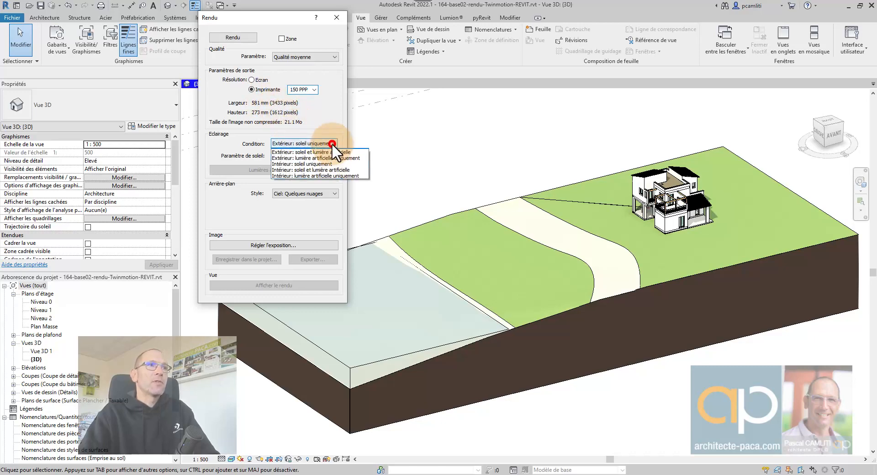
left_click(335, 127)
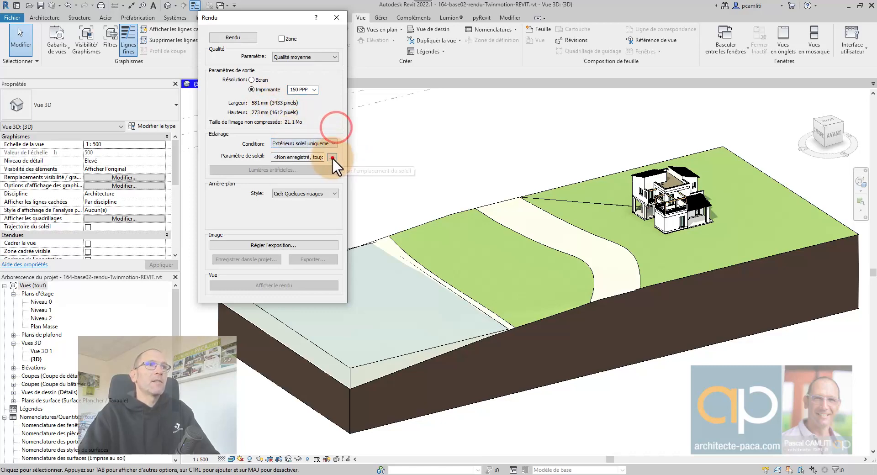
Choose the Equinoxe de printemps sun preset, turn off the ground plane at level, and apply the sun settings
left_click(332, 157)
left_click_drag(673, 207, 502, 47)
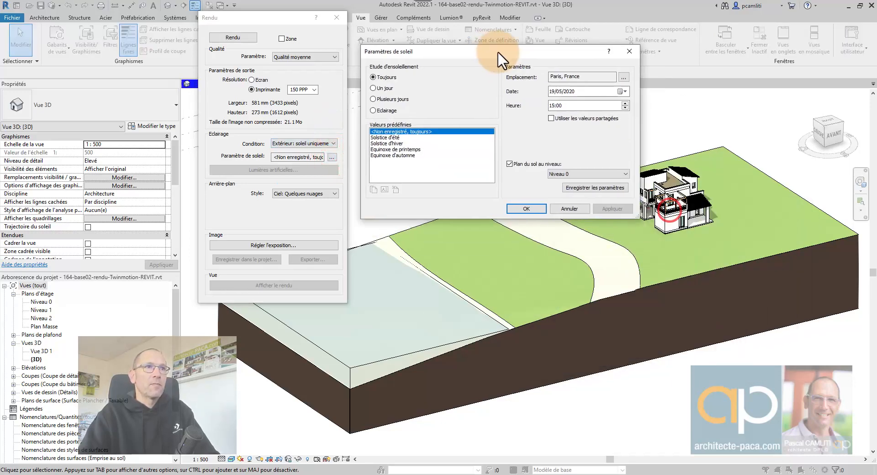
left_click(402, 147)
left_click(510, 161)
left_click(608, 208)
left_click(529, 207)
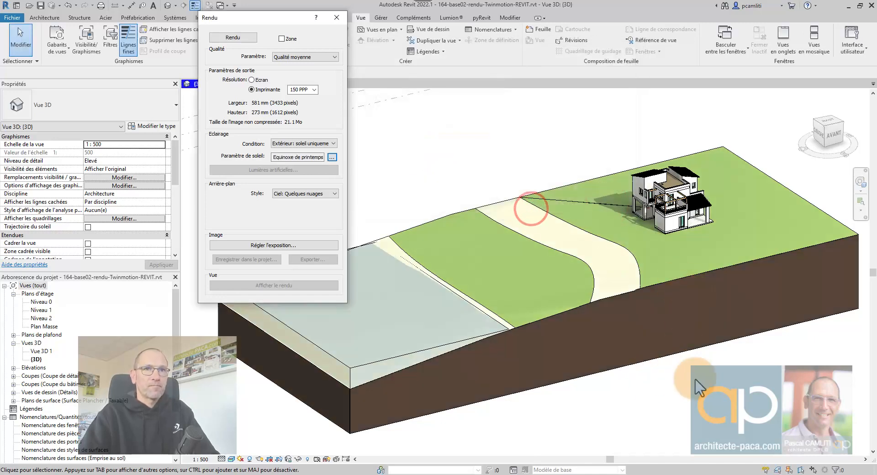
Set the background style to Ciel: Aucun nuage and render the 3D view
left_click(306, 193)
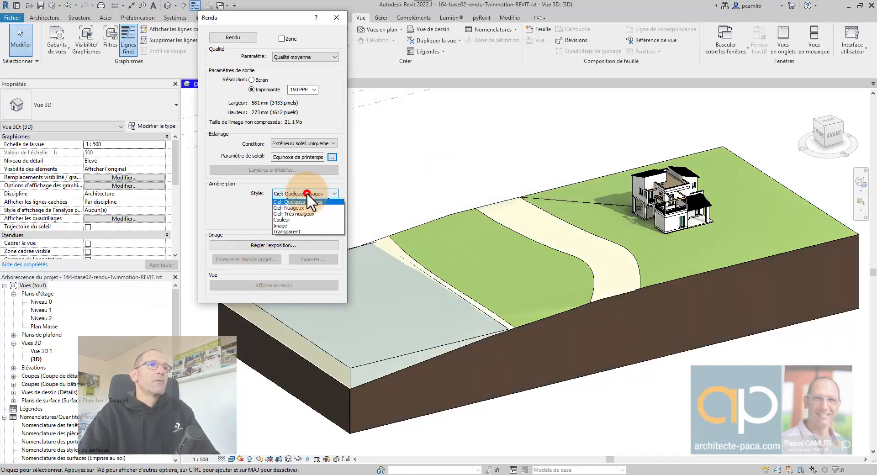
left_click(307, 203)
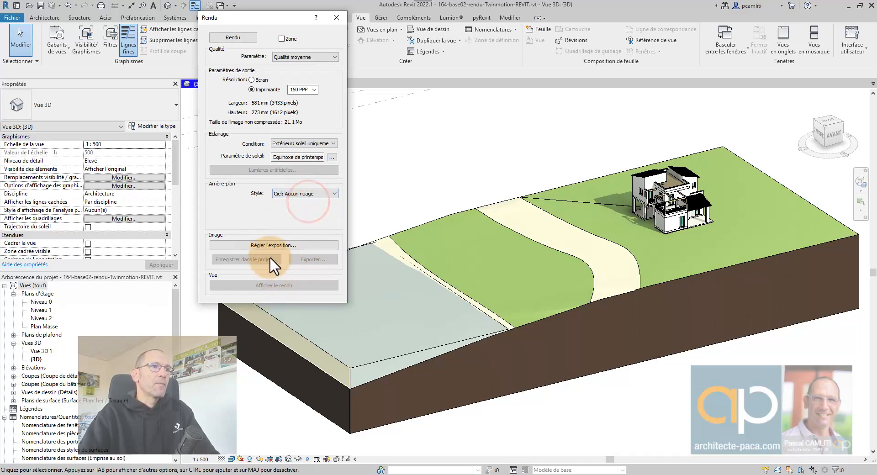
left_click(227, 36)
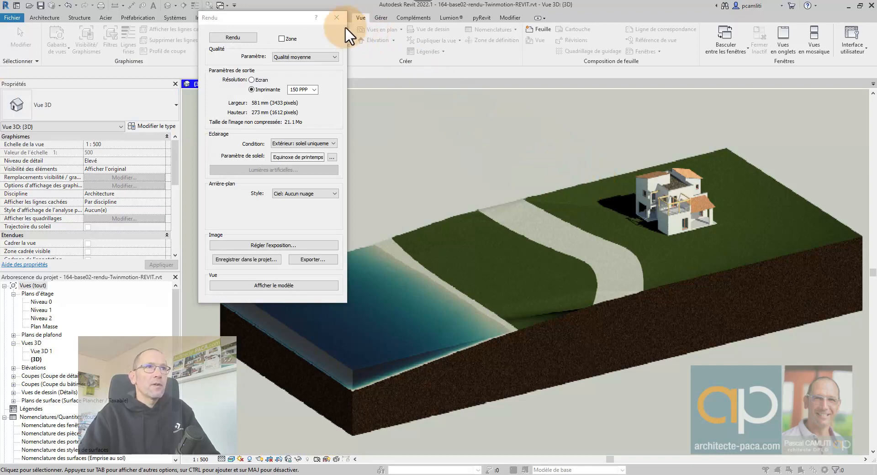
Reopen the render settings to render the 3D view again, and save the image in the project under the proposed name
left_click(336, 17)
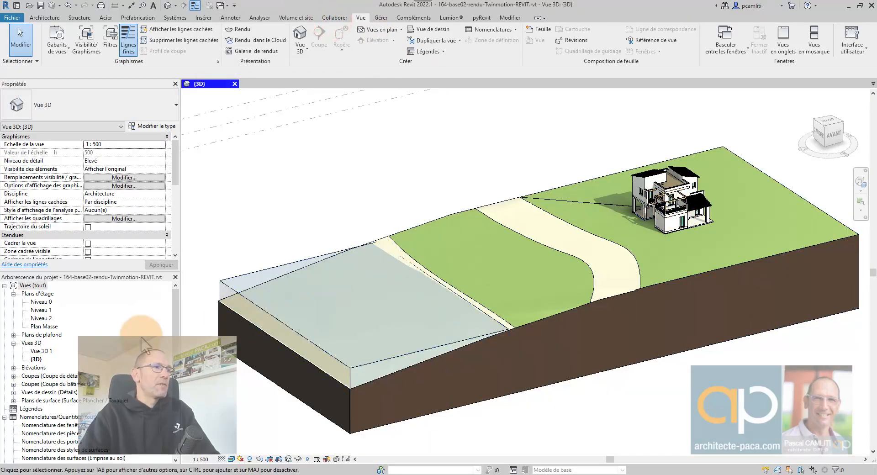
left_click(253, 31)
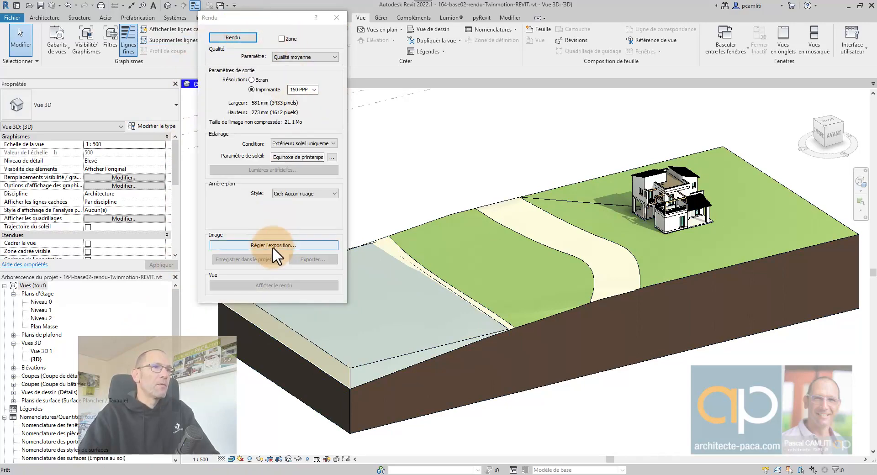
left_click(232, 39)
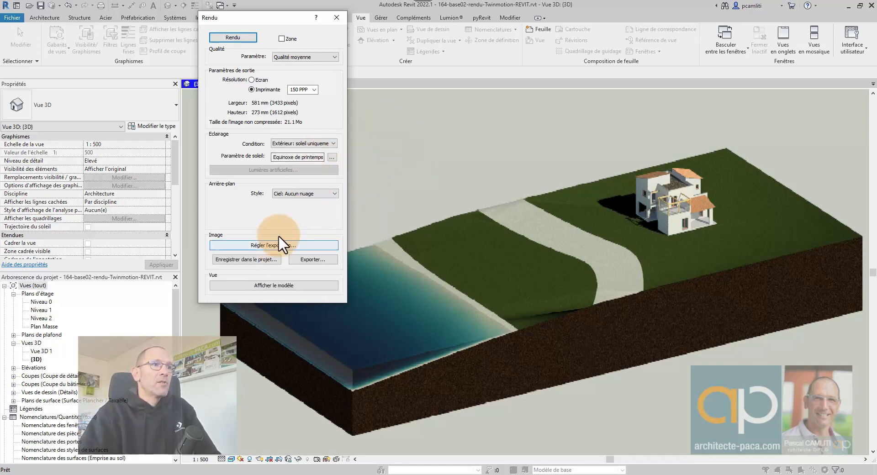
left_click(245, 259)
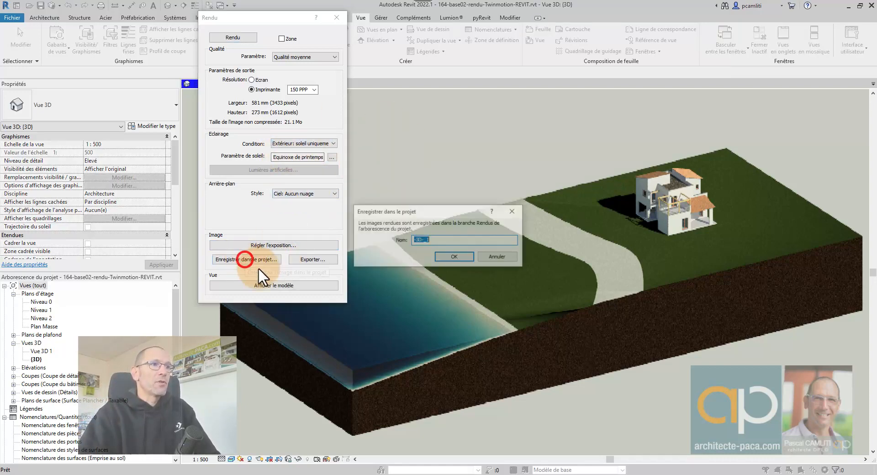
left_click(455, 258)
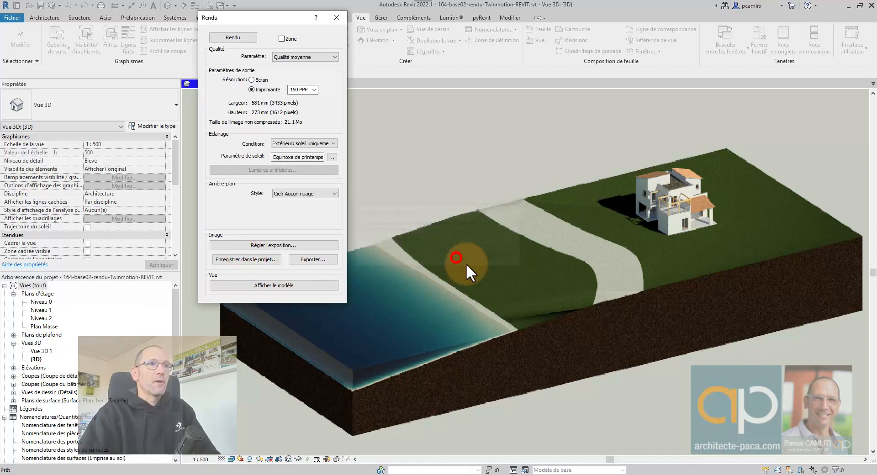
left_click(337, 18)
Open the saved image from the Rendus views and inspect the house, path and beach up close
left_click(40, 351)
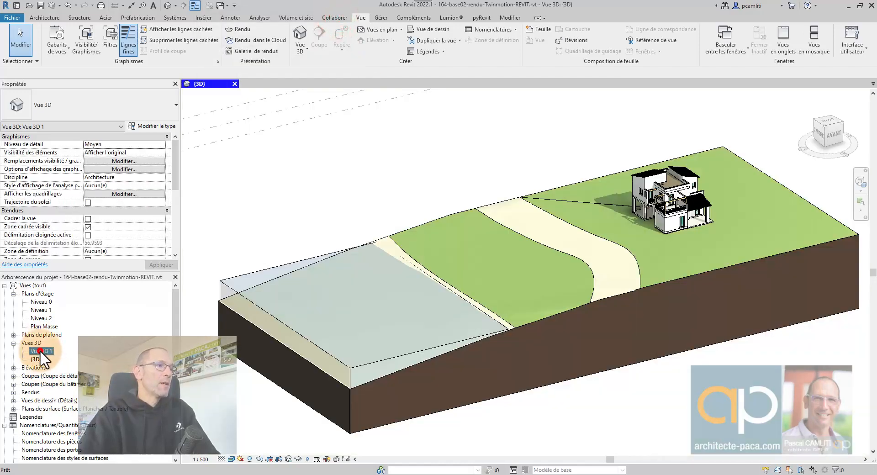
left_click(13, 392)
double_click(39, 400)
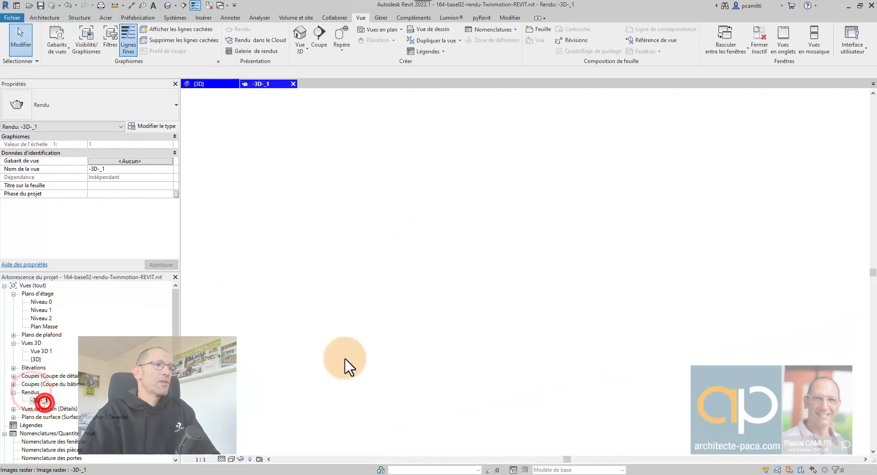
scroll(526, 303, "up", 8)
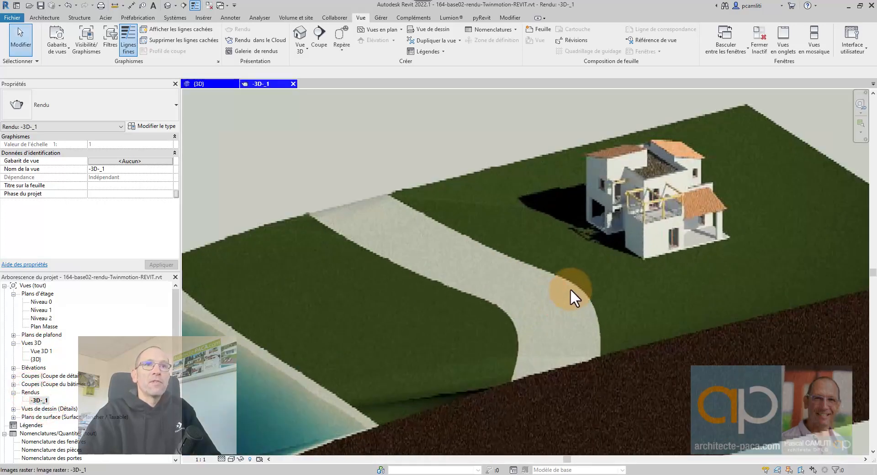
left_click_drag(571, 283, 637, 278)
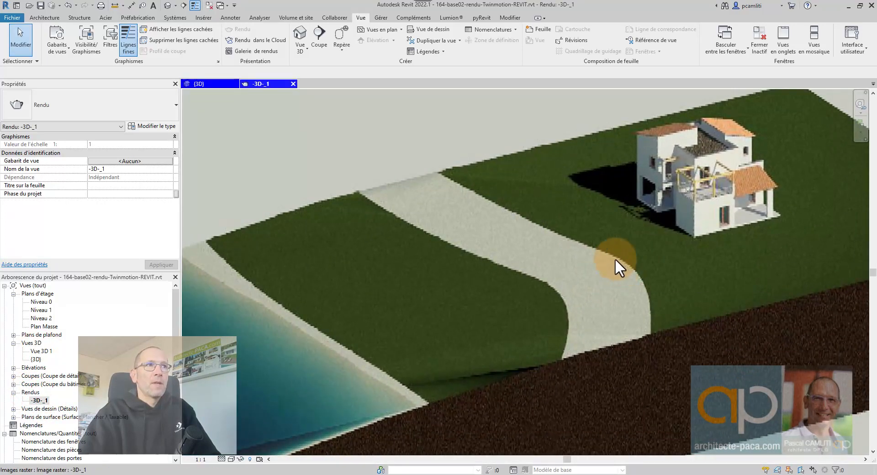
Return to the {3D} view and set its view scale to 1:100
left_click(211, 84)
left_click(161, 144)
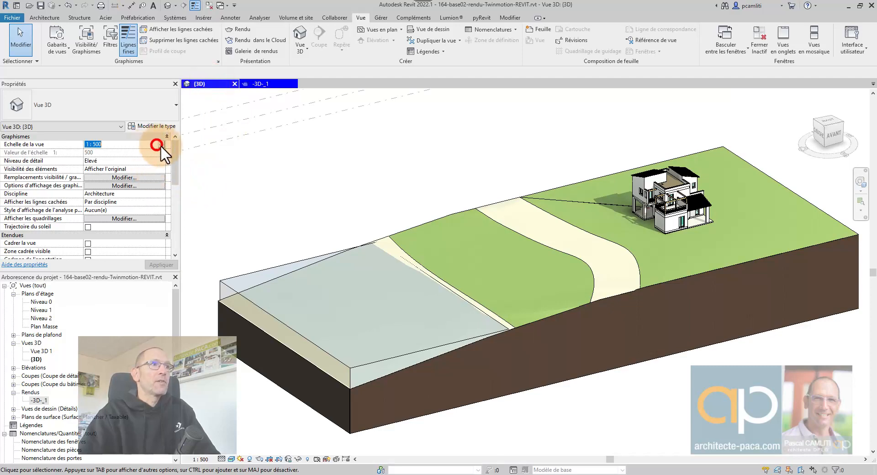
left_click(160, 144)
scroll(103, 172, "up", 3)
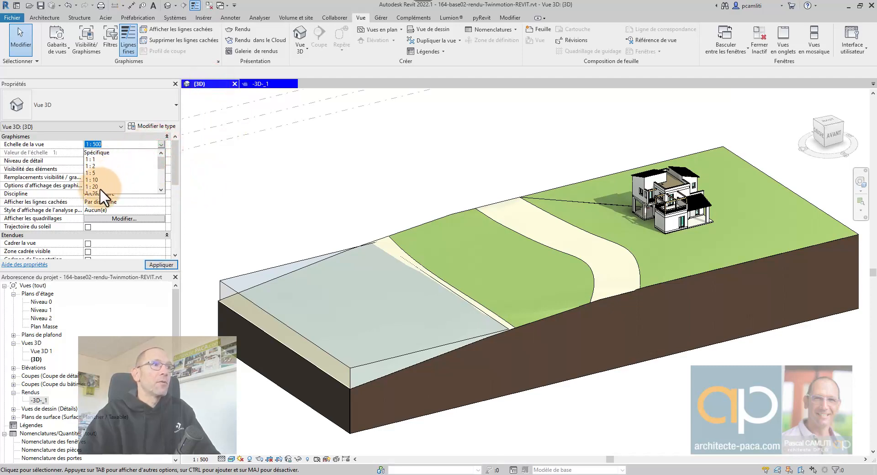
scroll(103, 185, "down", 2)
left_click(103, 179)
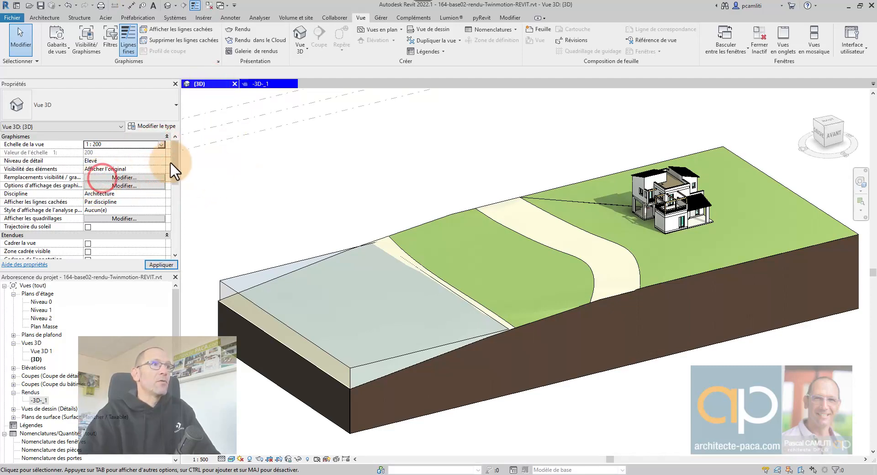
left_click(161, 144)
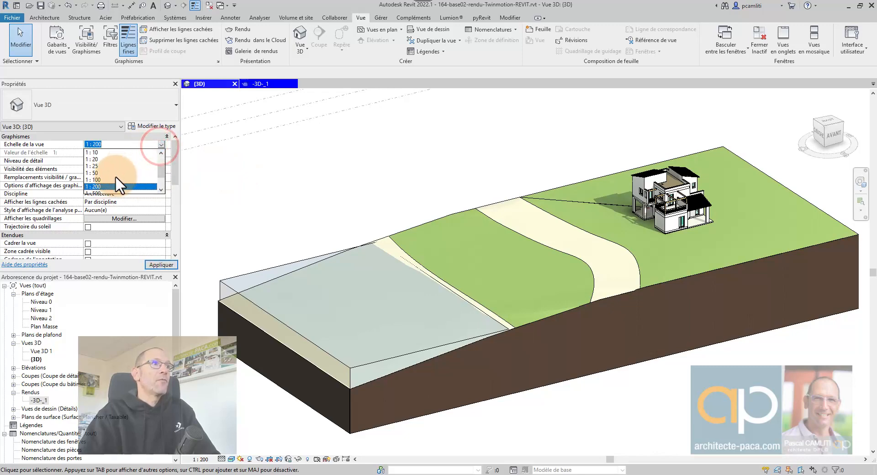
left_click(115, 176)
left_click(253, 174)
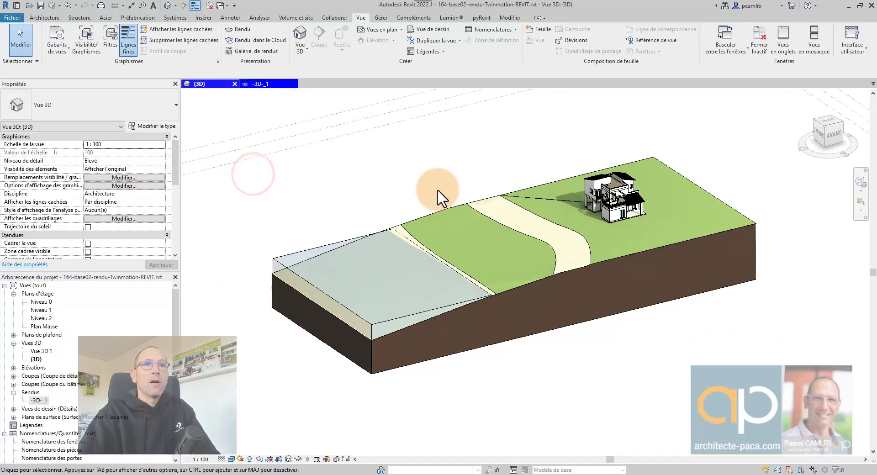
Set the 3D view's graphic display to the Réaliste style with edges hidden
left_click(230, 459)
left_click(262, 400)
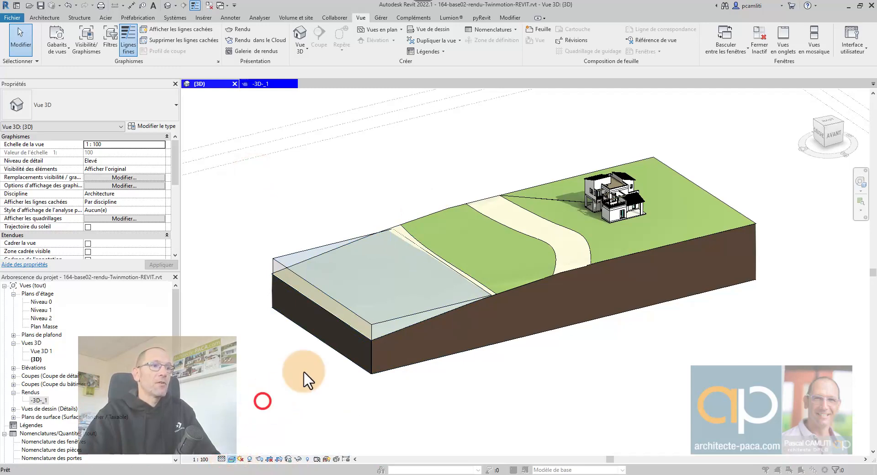
left_click(282, 109)
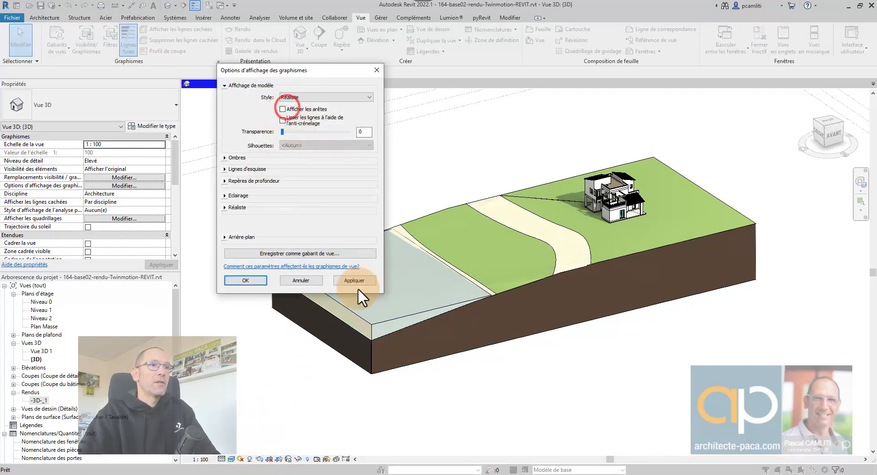
left_click(359, 279)
left_click(245, 280)
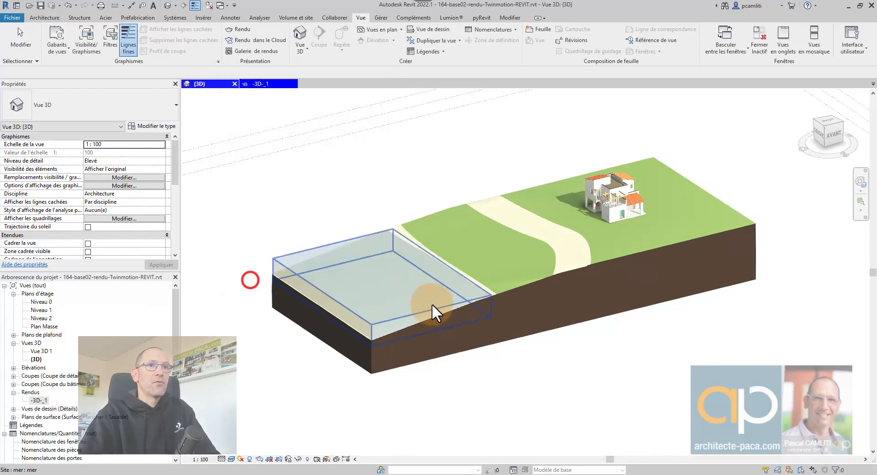
scroll(502, 320, "up", 3)
middle_click_drag(574, 342, 613, 402)
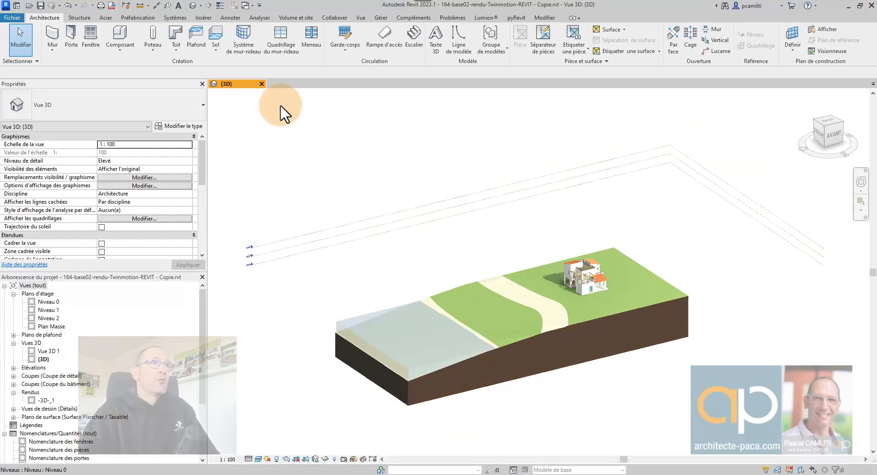
In Revit 2023.1, check the product version details and review the available Twinmotion commands
left_click(815, 5)
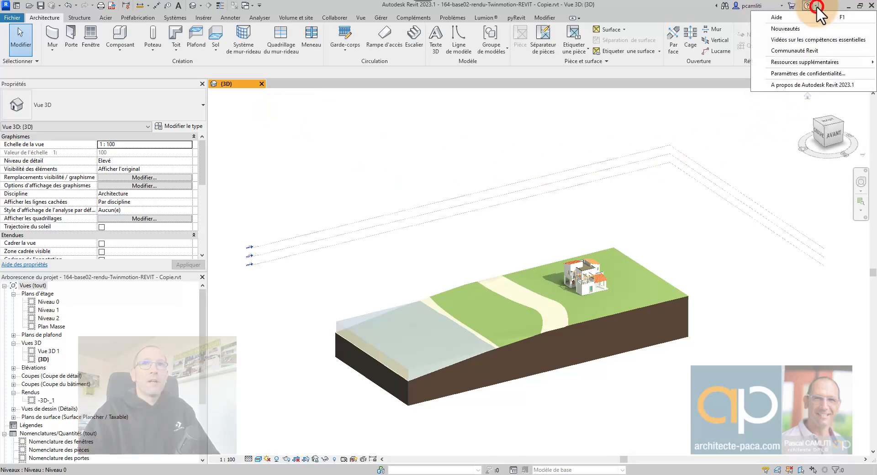
left_click(808, 84)
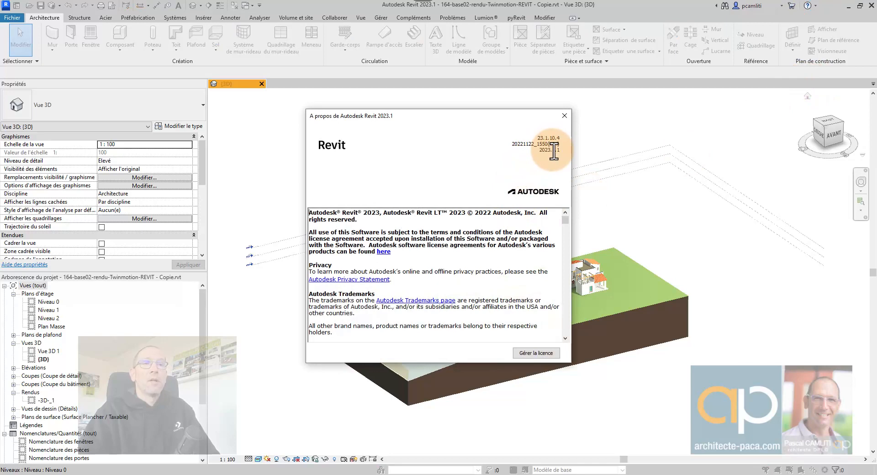
left_click_drag(521, 117, 549, 98)
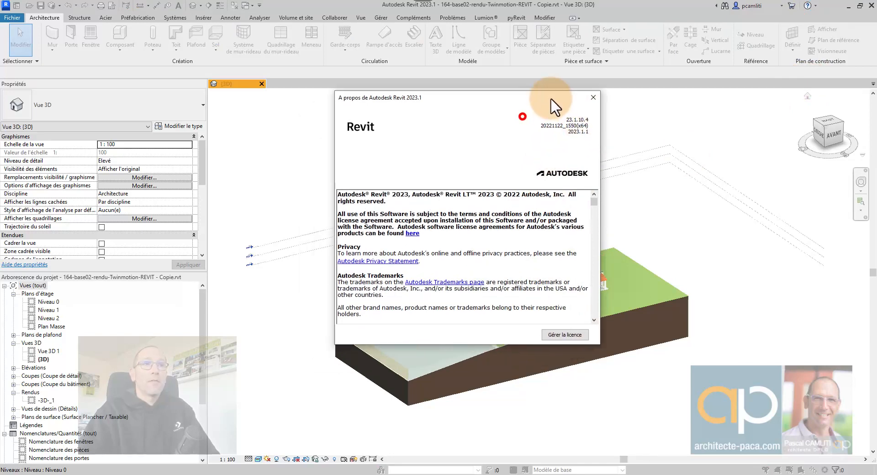
left_click(593, 98)
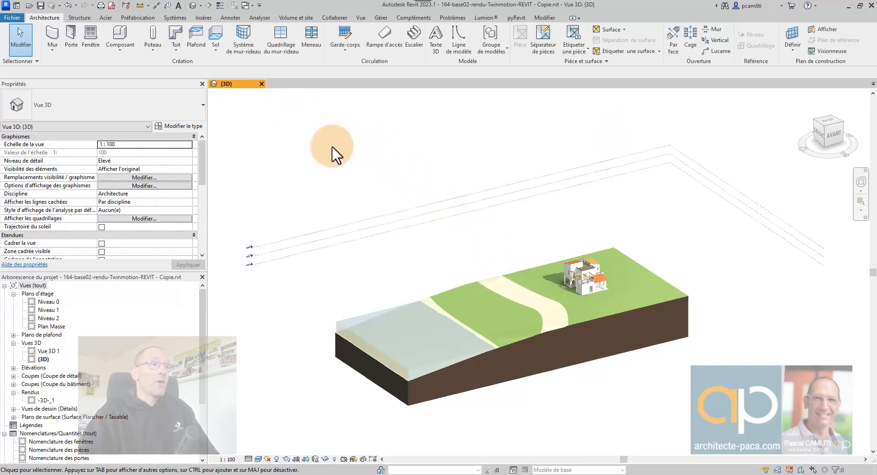
left_click(360, 18)
left_click(283, 46)
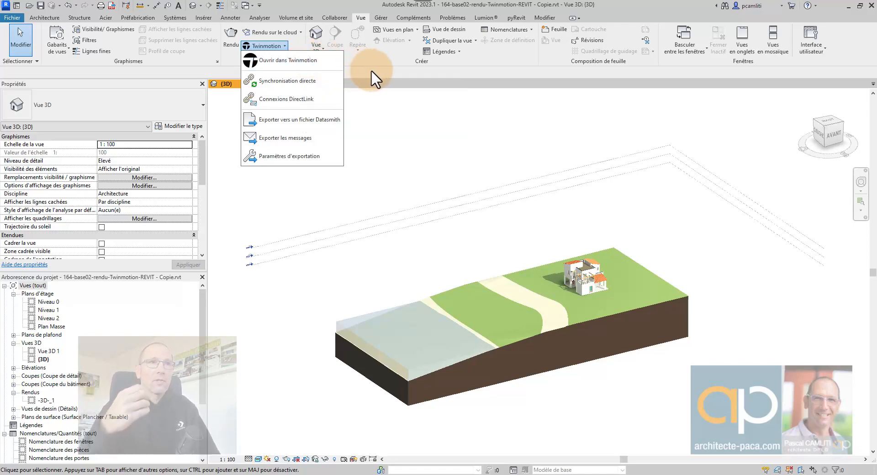
Hide the whole levels category in the 3D view, starting from one of the level lines above the site
left_click(497, 212)
right_click(489, 187)
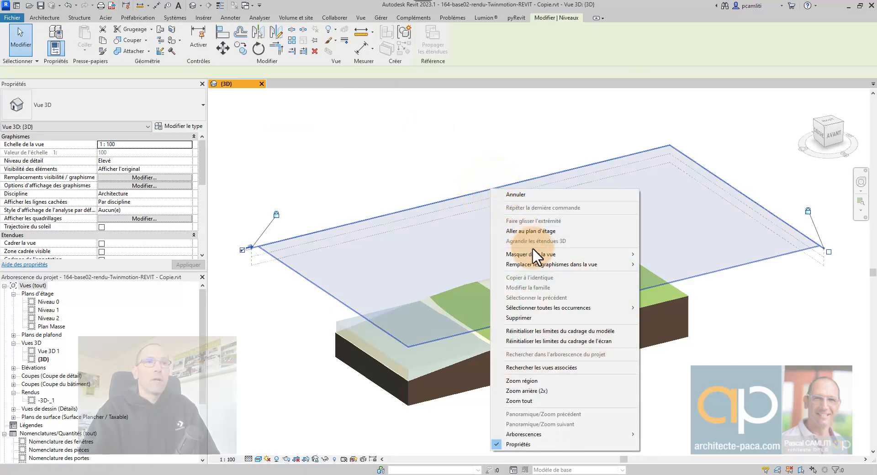
mouse_move(537, 254)
left_click(686, 264)
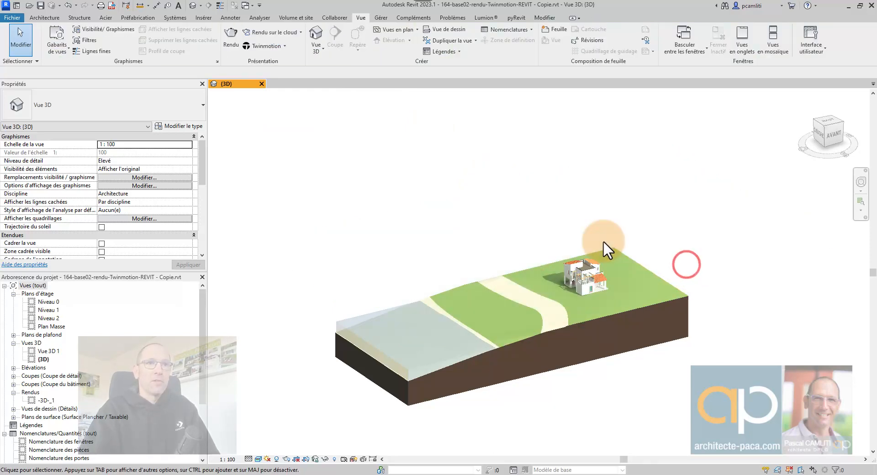
scroll(612, 310, "up", 3)
middle_click_drag(612, 309, 687, 294)
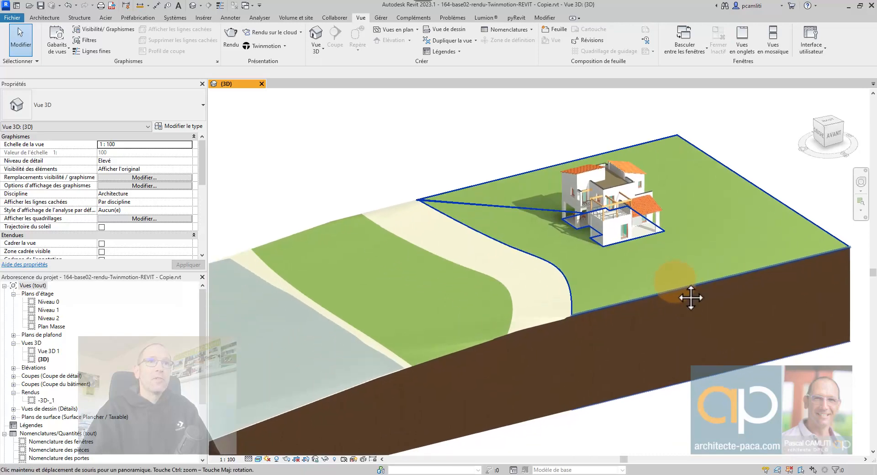
left_click(425, 155)
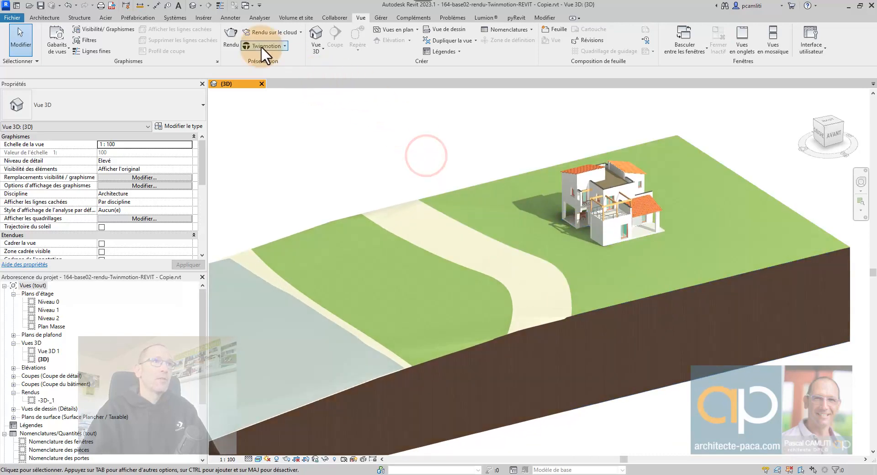
Send the {3D} view to Twinmotion through Direct Link as a new project, merging by material
scroll(393, 163, "down", 2)
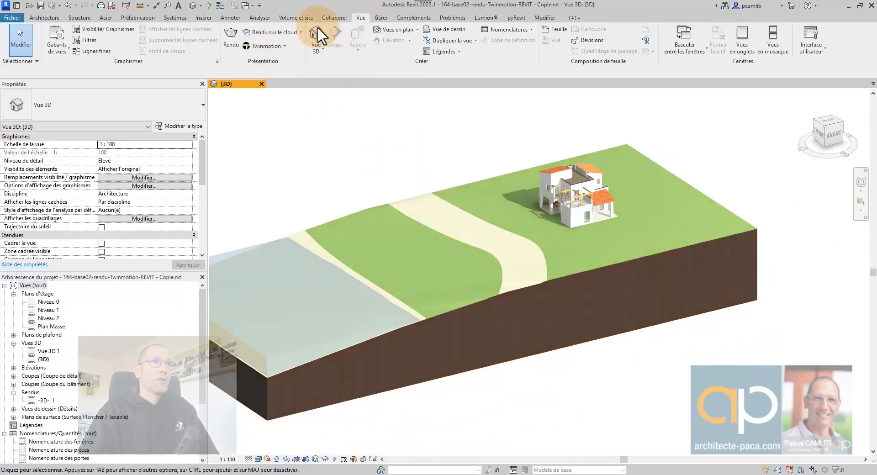
left_click(283, 45)
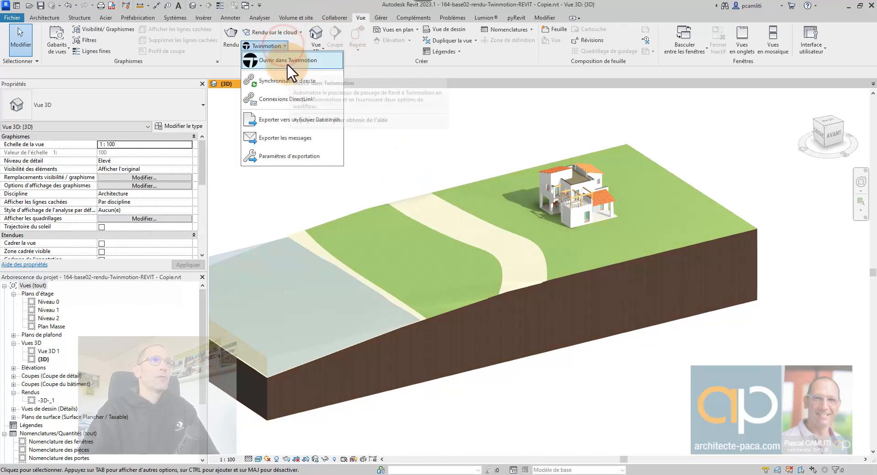
left_click(287, 63)
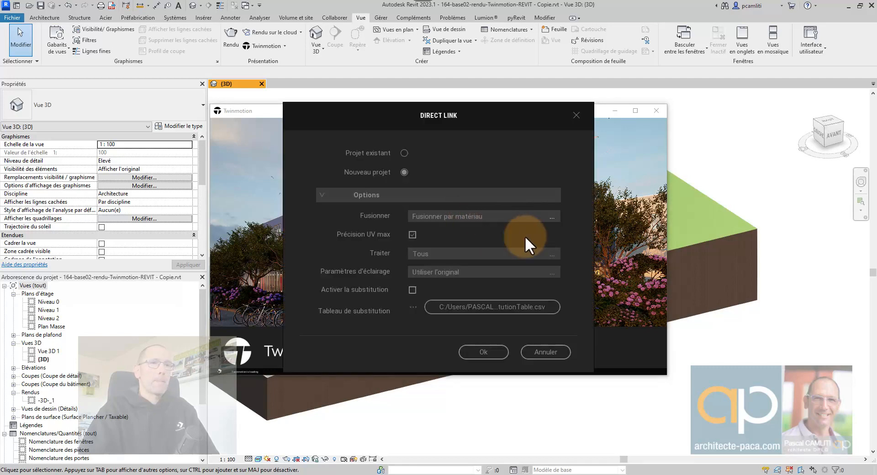
left_click(484, 351)
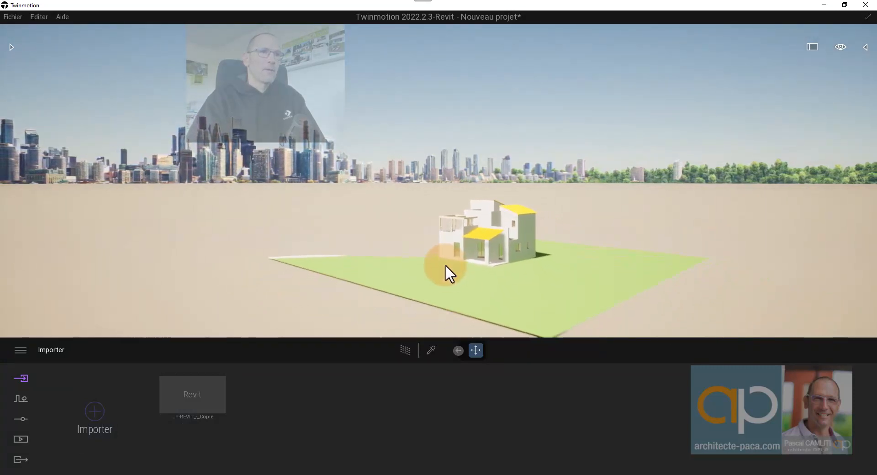
Select the default flat ground that covers the imported site and delete it from the Twinmotion scene
left_click(470, 270)
left_click(475, 350)
left_click(490, 298)
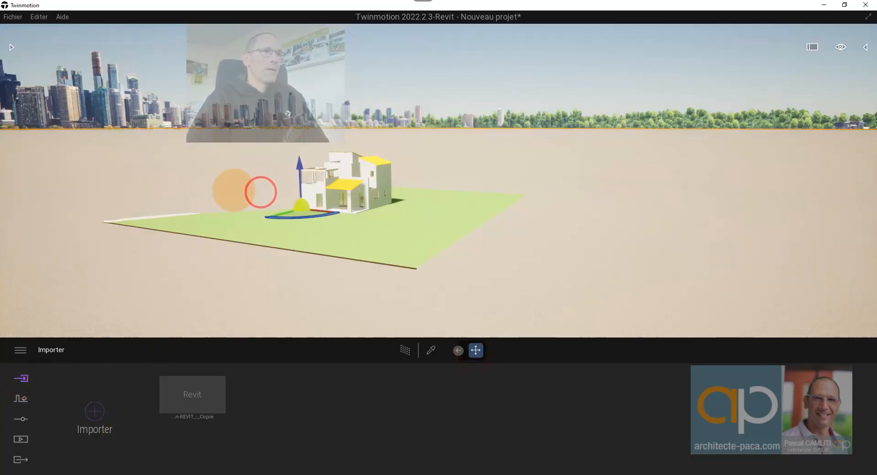
mouse_move(291, 211)
middle_mouse_down()
mouse_move(387, 211)
mouse_move(296, 213)
middle_mouse_up()
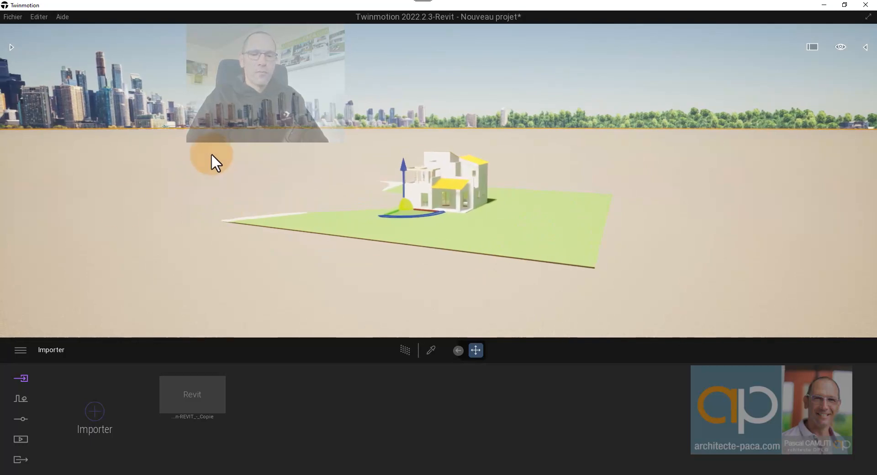
key("Right")
key("Left")
key("Left")
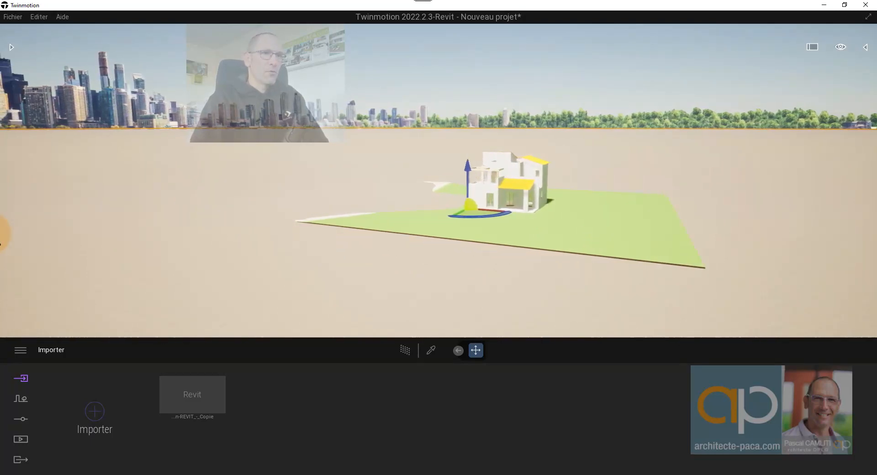
key("Left")
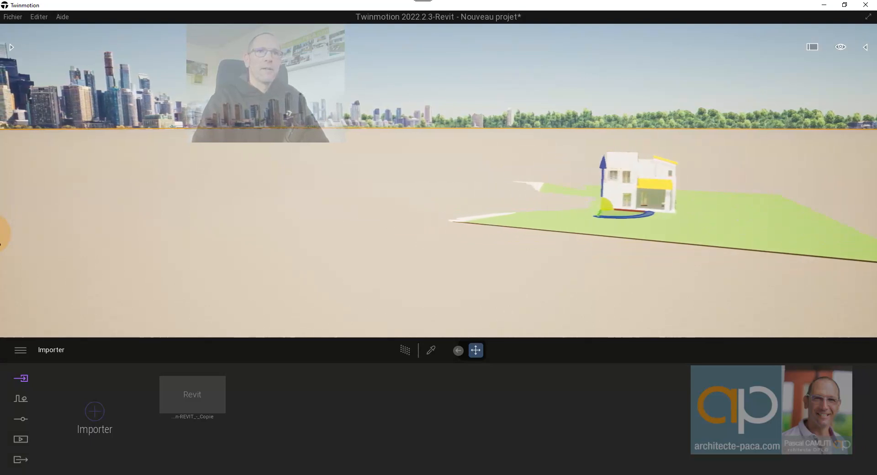
key("Left")
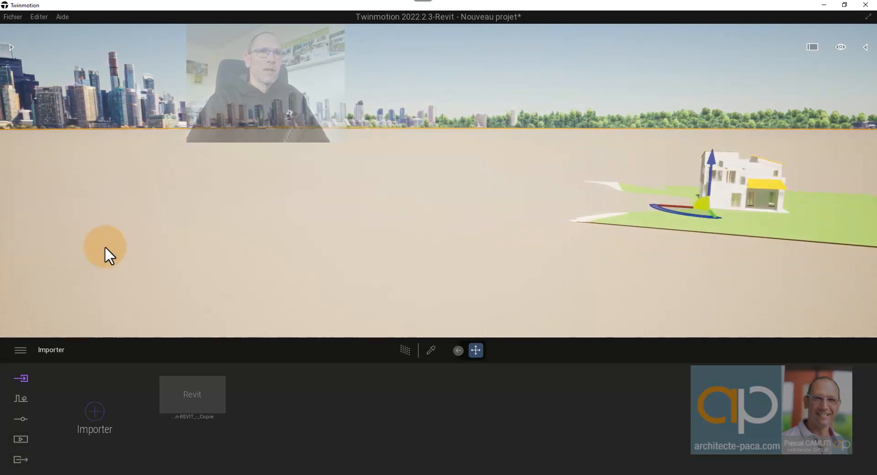
middle_click_drag(531, 248, 411, 210)
right_click_drag(415, 210, 415, 210)
right_click_drag(340, 215, 340, 213)
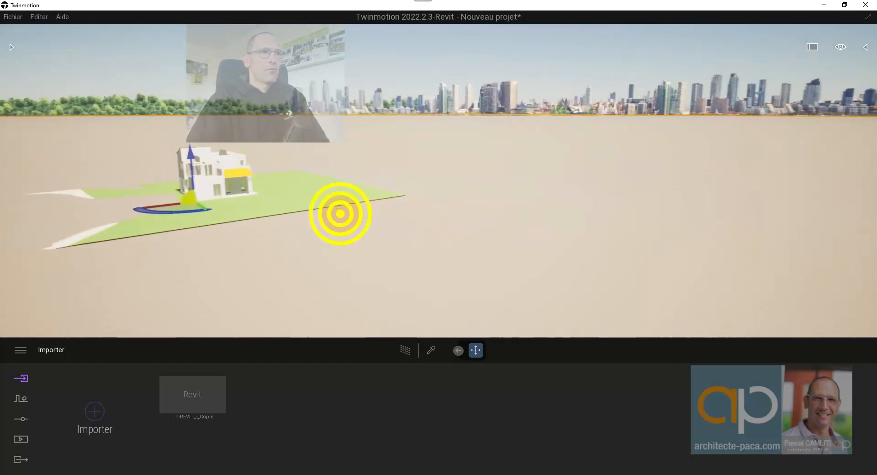
key("Left")
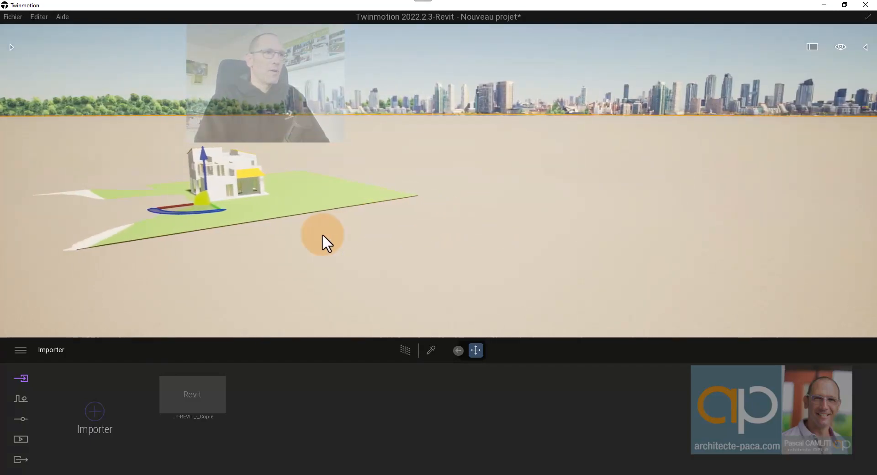
key("Left")
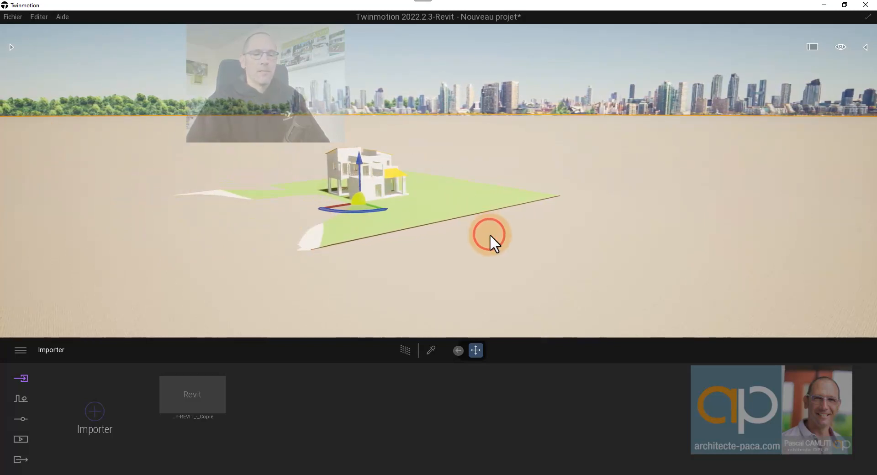
key("Delete")
Examine the imported site from the side and from above, including the water, beach, path, lawn and house
key("Down")
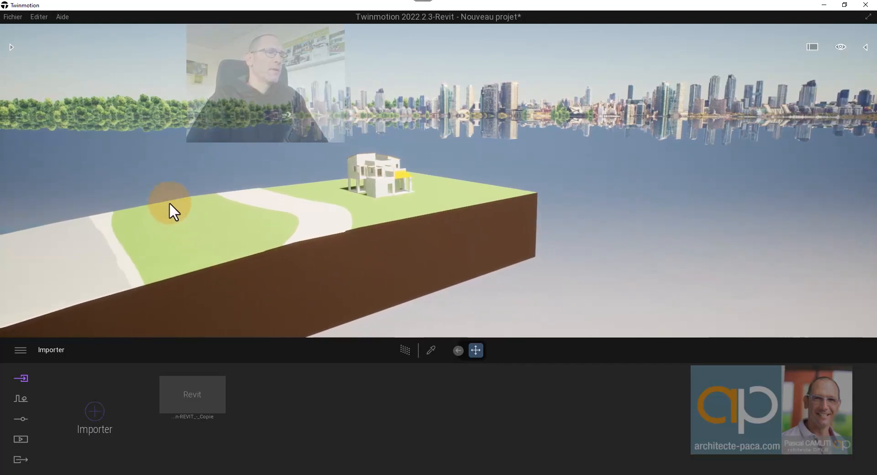
key("Left")
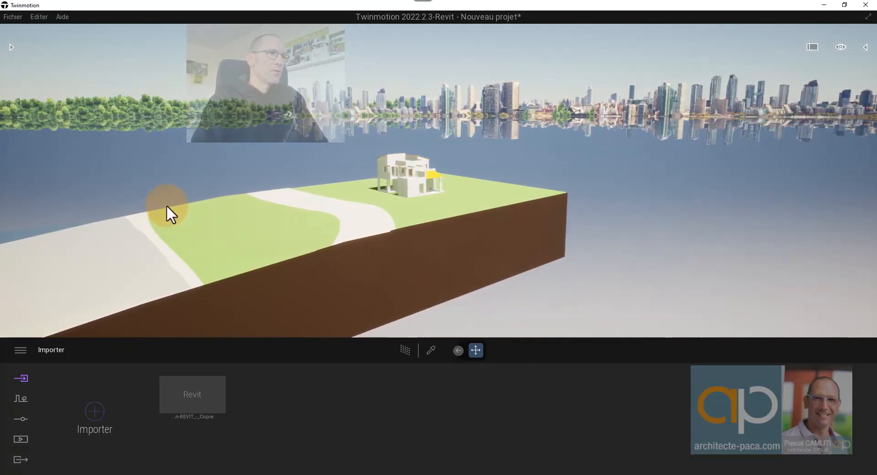
key("Left")
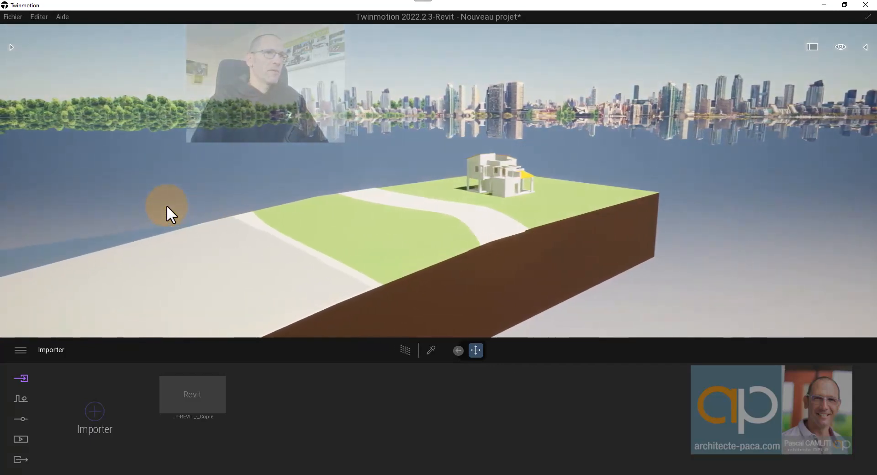
key("Left")
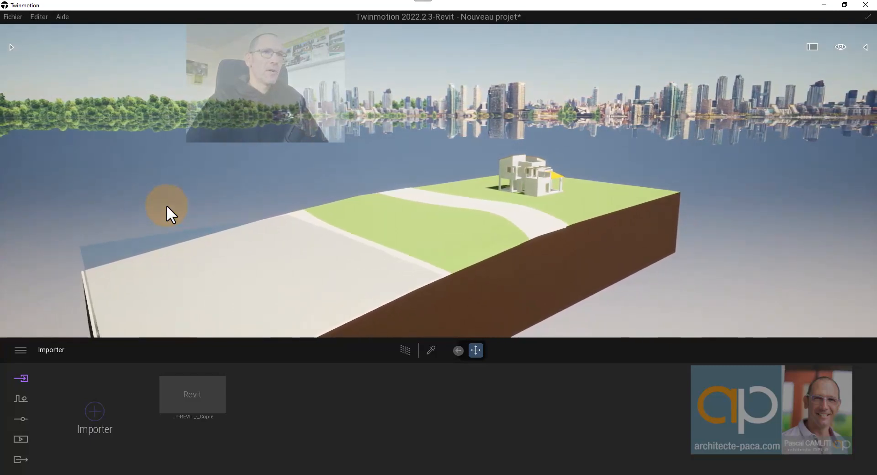
middle_click_drag(406, 243, 407, 254)
right_click_drag(421, 207, 421, 208)
mouse_move(553, 199)
middle_mouse_down()
mouse_move(547, 186)
mouse_move(549, 194)
middle_mouse_up()
right_click_drag(559, 94, 559, 93)
middle_click_drag(658, 62, 657, 68)
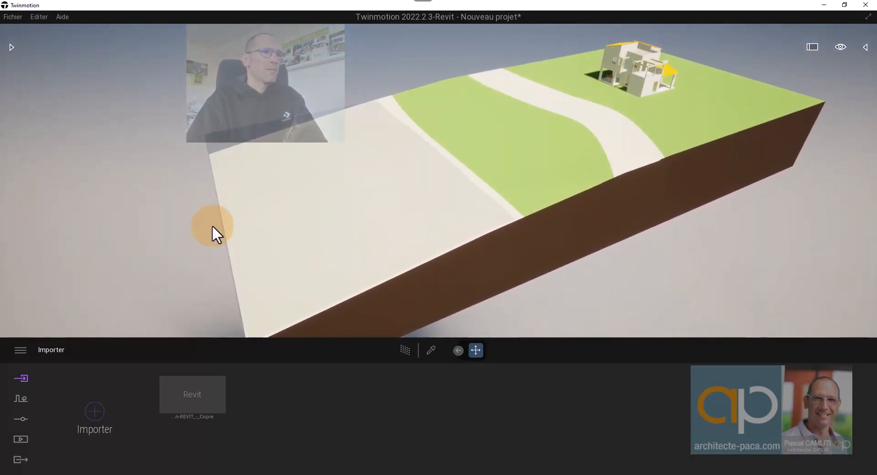
Review the tools available in the Contexte, Paramètres, Média and Importer categories
left_click(22, 398)
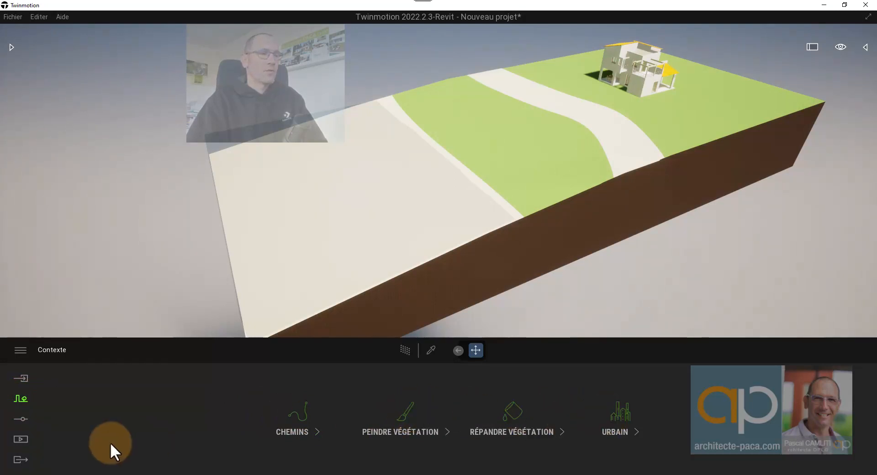
left_click(21, 419)
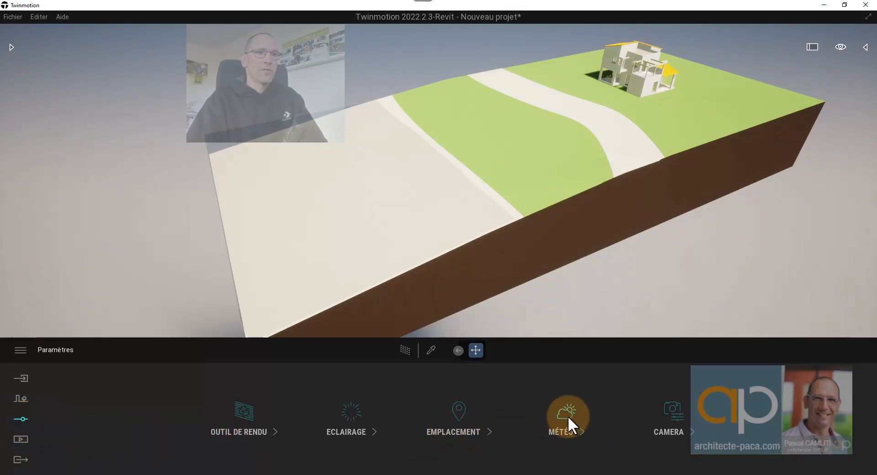
left_click(20, 438)
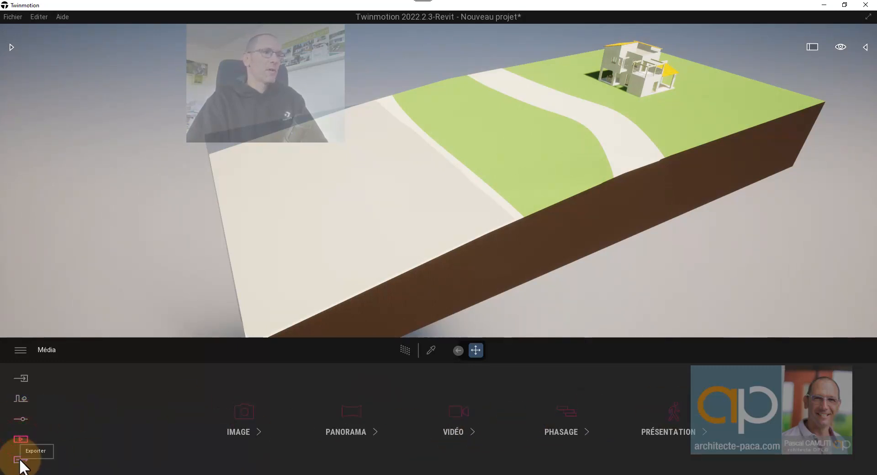
left_click(19, 378)
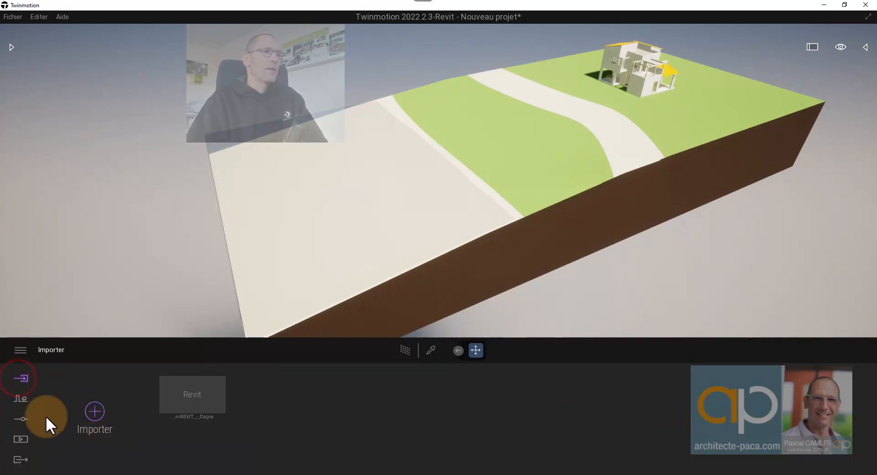
Open vegetation painting and place an Indian Sandalwood and a Banyan on the lawn between the beach and the path
left_click(20, 399)
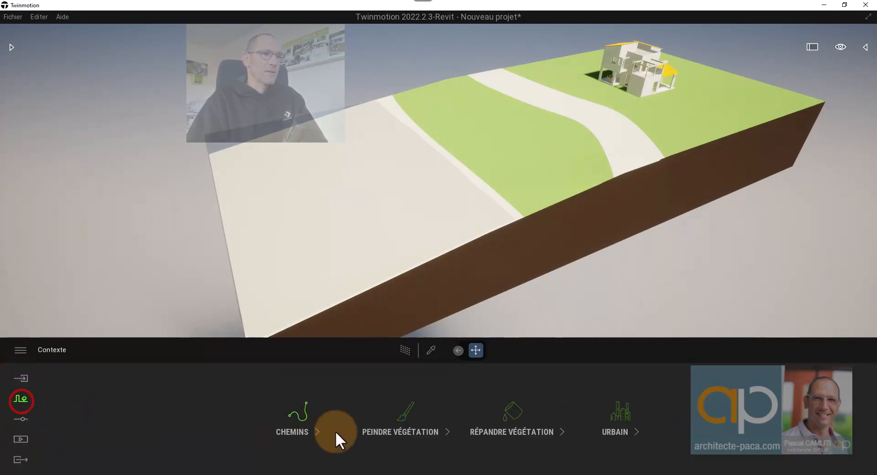
left_click(402, 415)
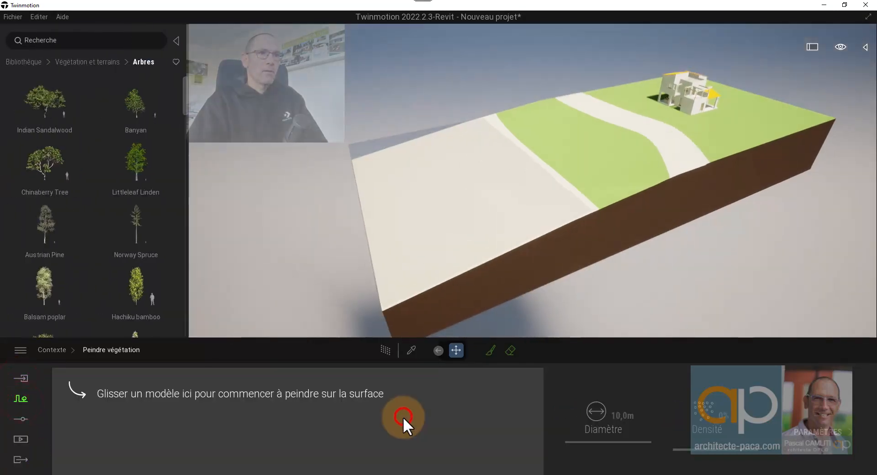
left_click(61, 116)
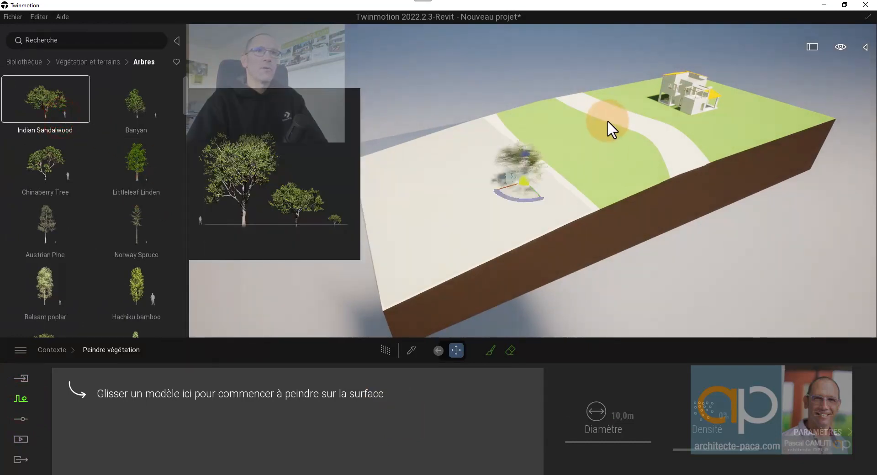
left_click(550, 111)
left_click(147, 116)
left_click(590, 133)
Place several Hachiku bamboo trees on the lawn in front of and beside the house
left_click(140, 287)
left_click(711, 133)
left_click(767, 112)
left_click(739, 119)
left_click(753, 123)
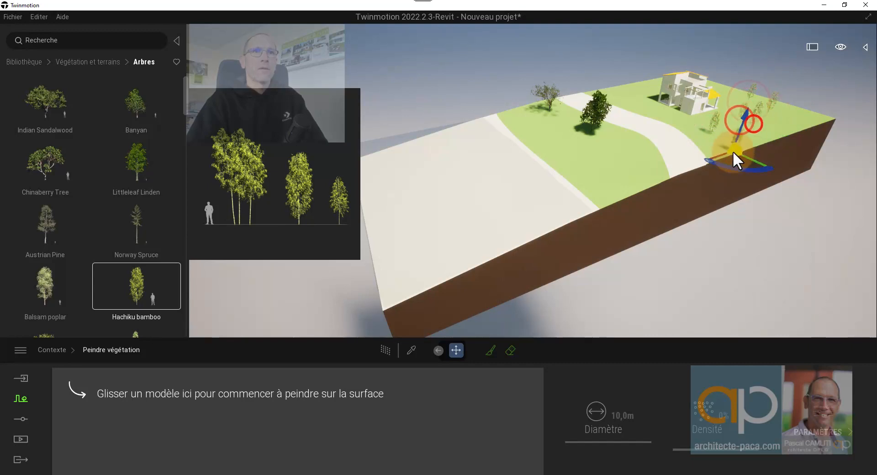
Place Long grass borders 01 from the Détail d'herbe collection on the lawn between the beach and the path
left_click(89, 61)
left_click(54, 112)
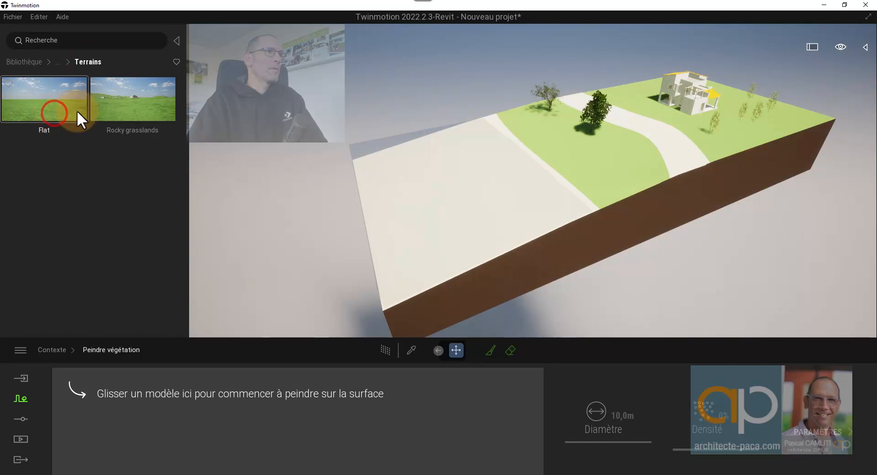
left_click(58, 63)
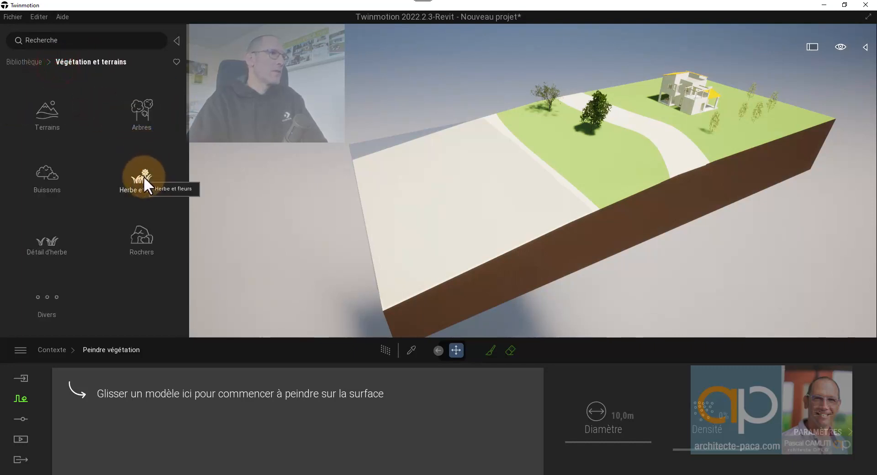
left_click(60, 239)
left_click_drag(127, 116, 595, 168)
left_click(605, 164)
left_click(587, 153)
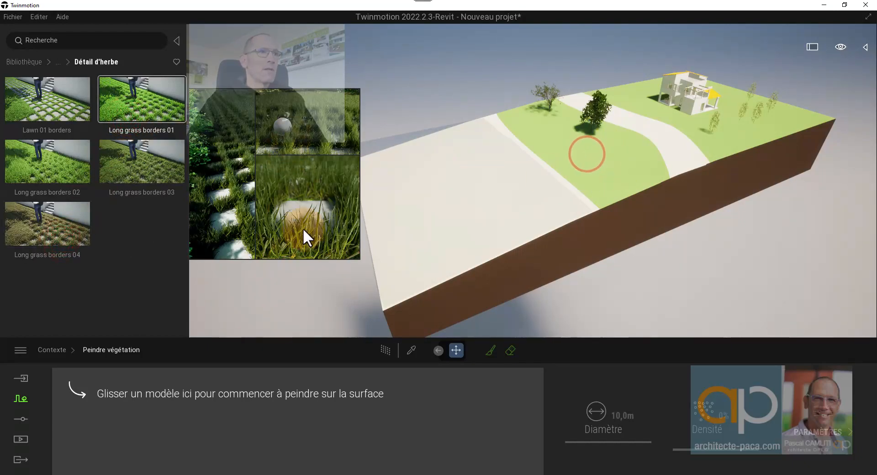
Try to add Long grass borders 01 and Lawn 01 borders to the vegetation painting list
left_click_drag(139, 108, 176, 413)
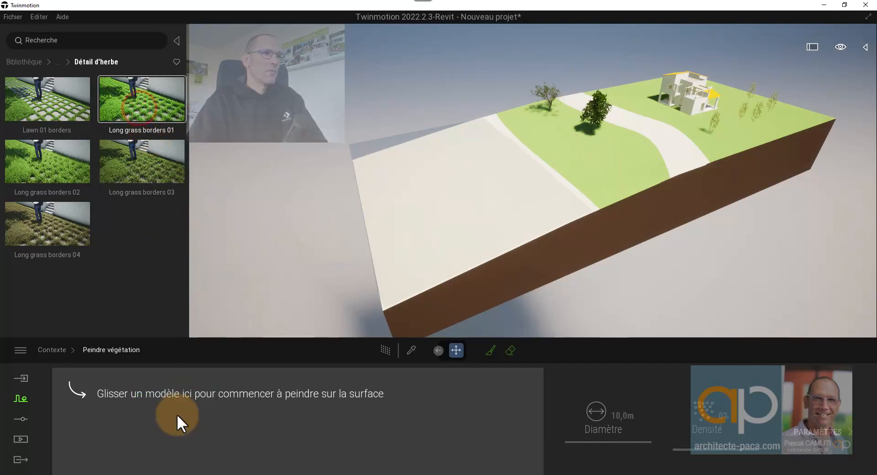
left_click_drag(110, 123, 412, 430)
left_click_drag(58, 110, 171, 401)
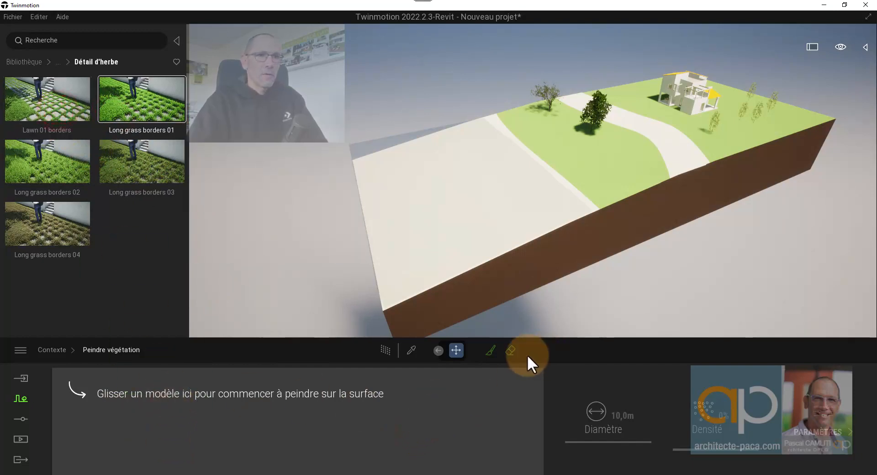
Try again to add Long grass borders 01 from the Détail d'herbe collection to the vegetation painting list
left_click(489, 349)
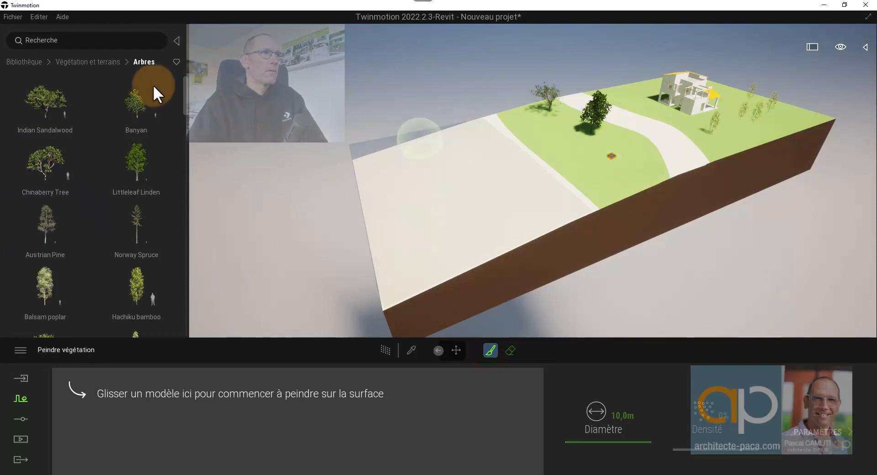
left_click(77, 63)
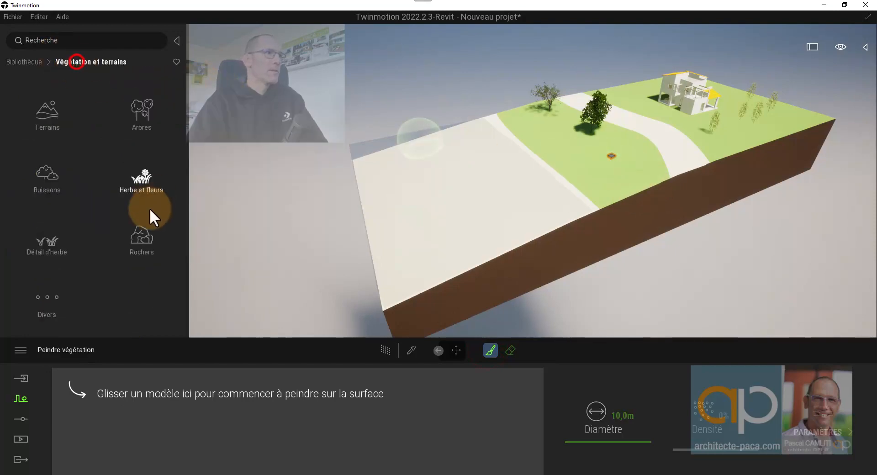
left_click(45, 240)
left_click_drag(152, 99, 213, 338)
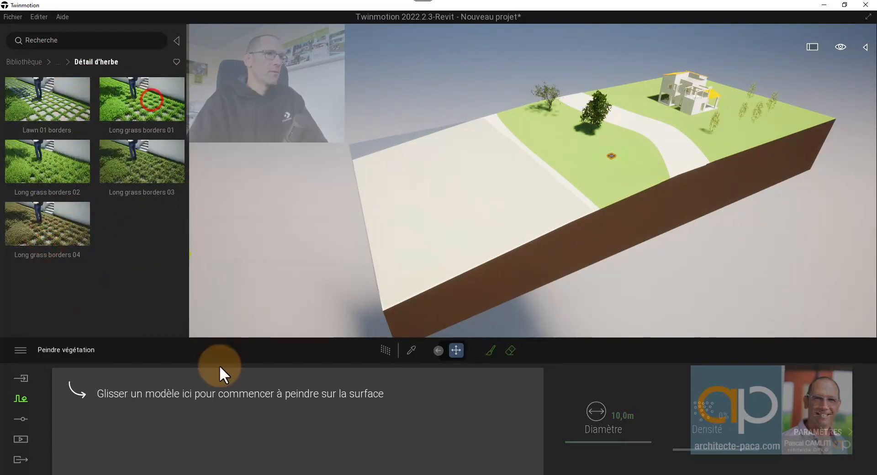
left_click(605, 197)
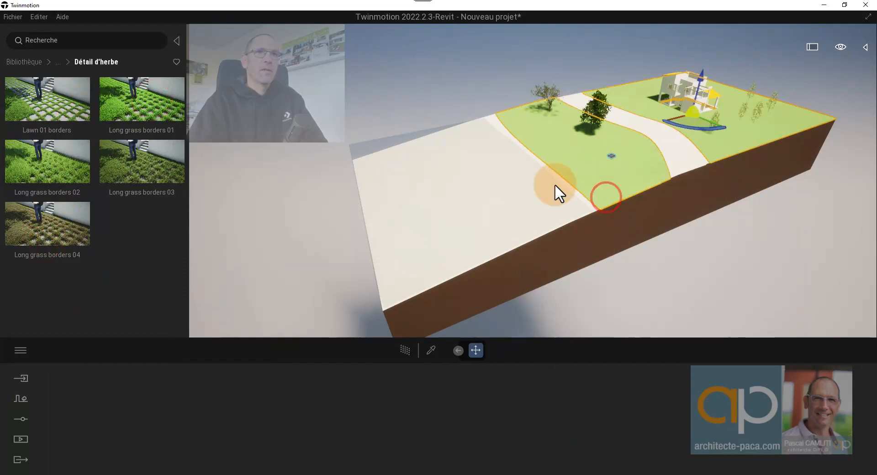
left_click_drag(136, 104, 181, 436)
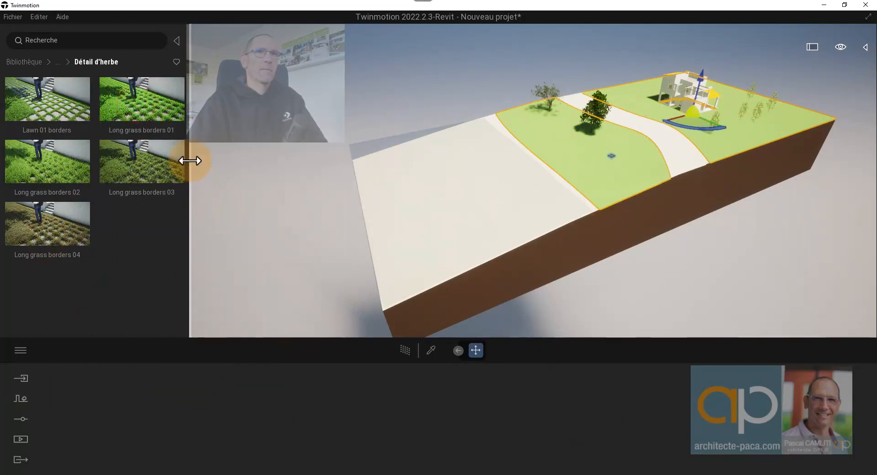
Place two more Long grass borders 01 patches on the lawn between the beach and the path
left_click_drag(134, 100, 635, 150)
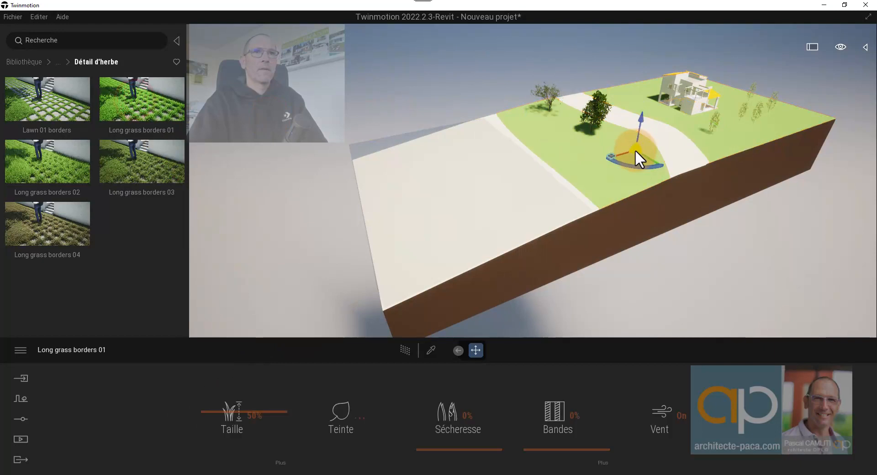
key("Up")
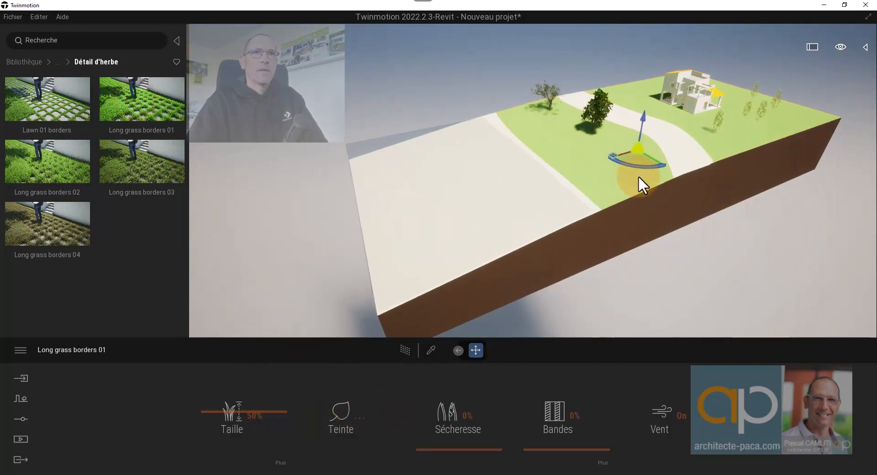
scroll(651, 189, "up", 6)
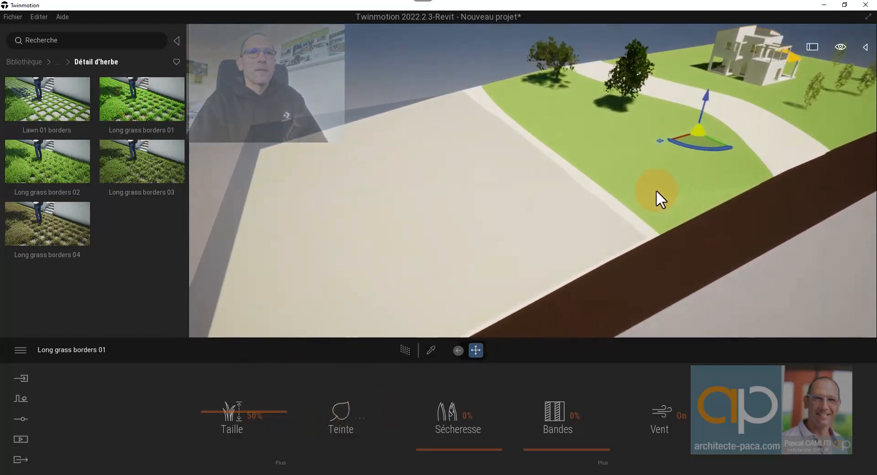
scroll(624, 189, "up", 2)
right_click_drag(625, 190, 624, 187)
scroll(624, 188, "up", 2)
scroll(624, 188, "up", 3)
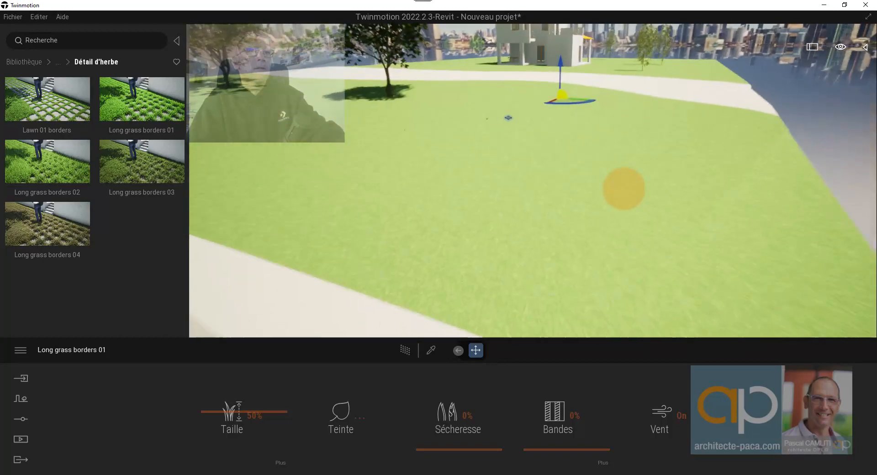
mouse_move(78, 109)
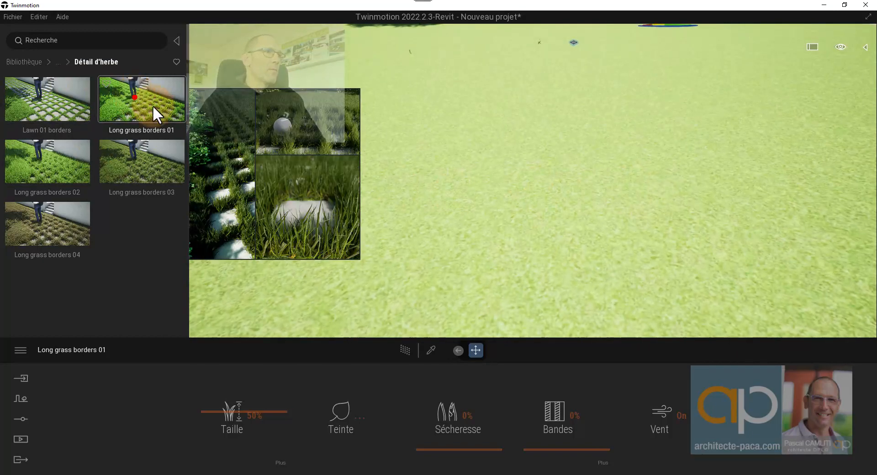
left_click_drag(152, 105, 442, 179)
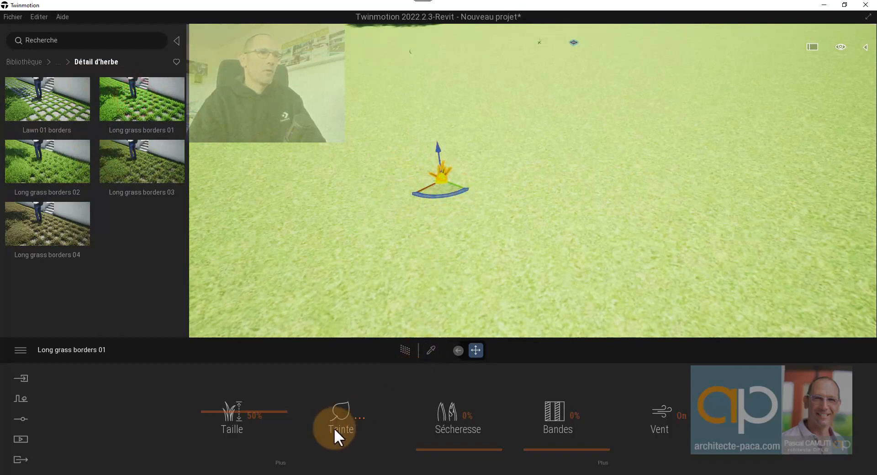
left_click_drag(140, 157, 350, 243)
scroll(350, 243, "down", 5)
Pick the lawn's Object_Gazon material and try to replace it with Long grass borders 01
mouse_move(165, 108)
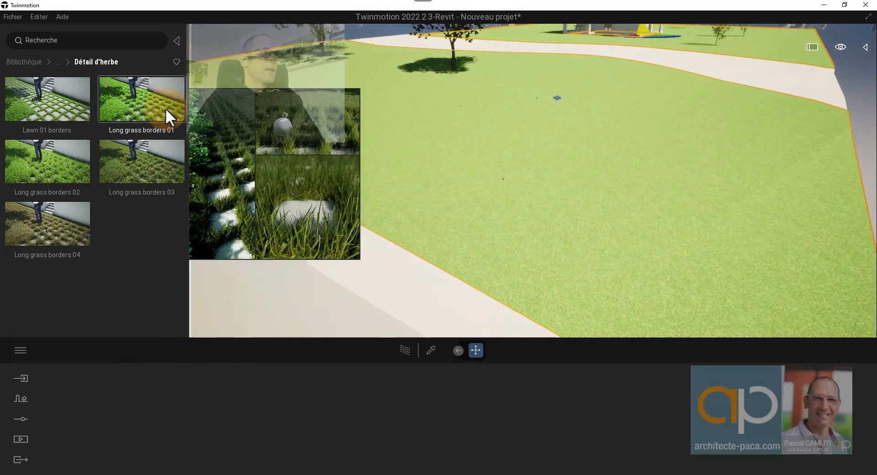
left_click(432, 351)
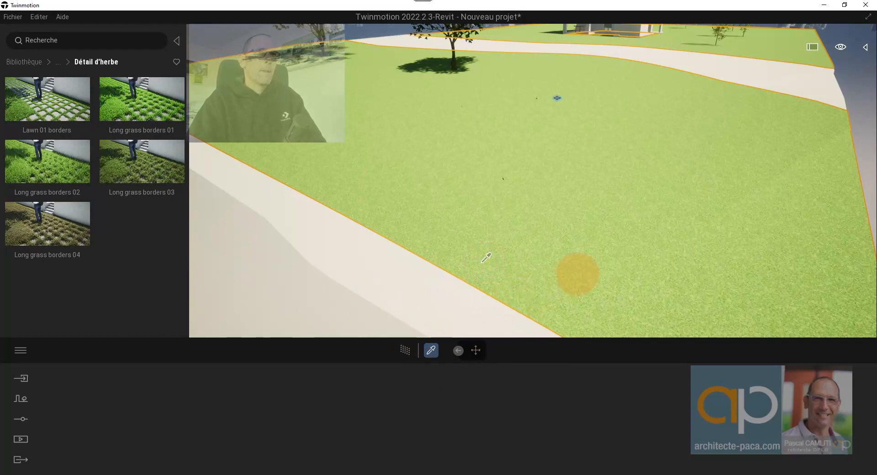
left_click(578, 271)
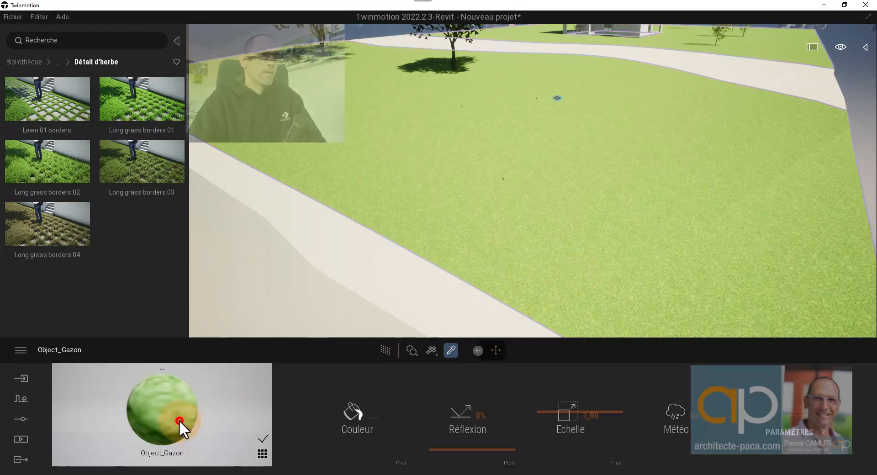
left_click_drag(129, 107, 179, 413)
left_click(353, 423)
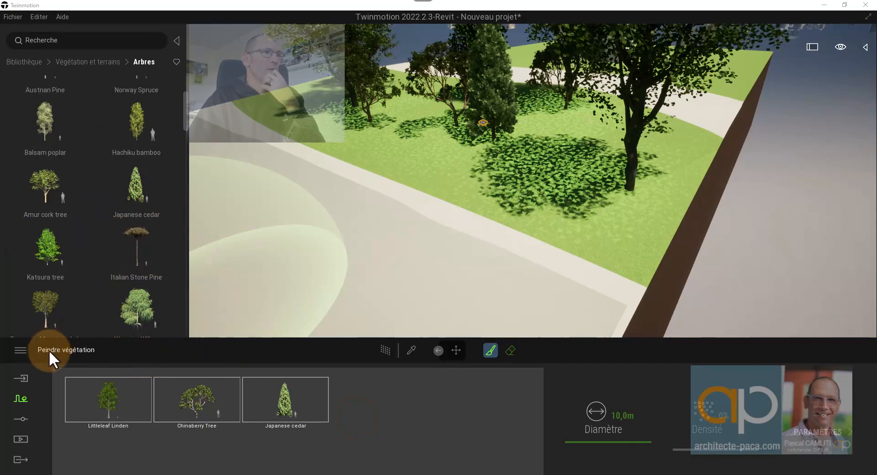
middle_click_drag(633, 162, 629, 161, "shift")
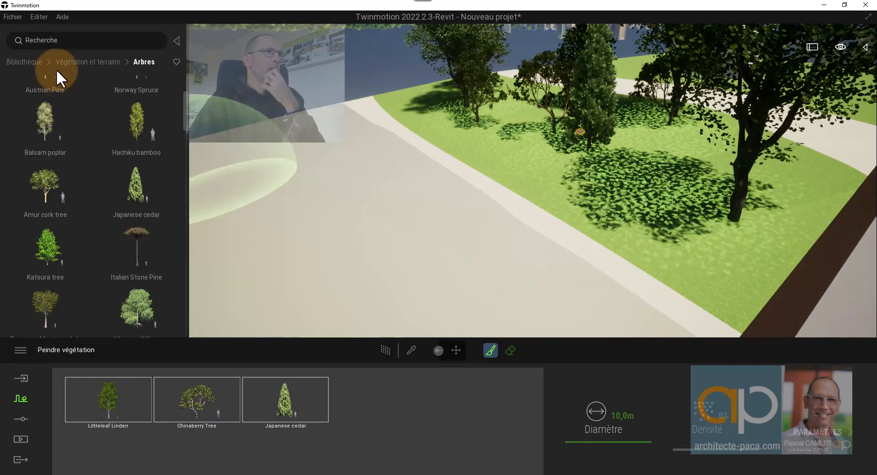
left_click(69, 64)
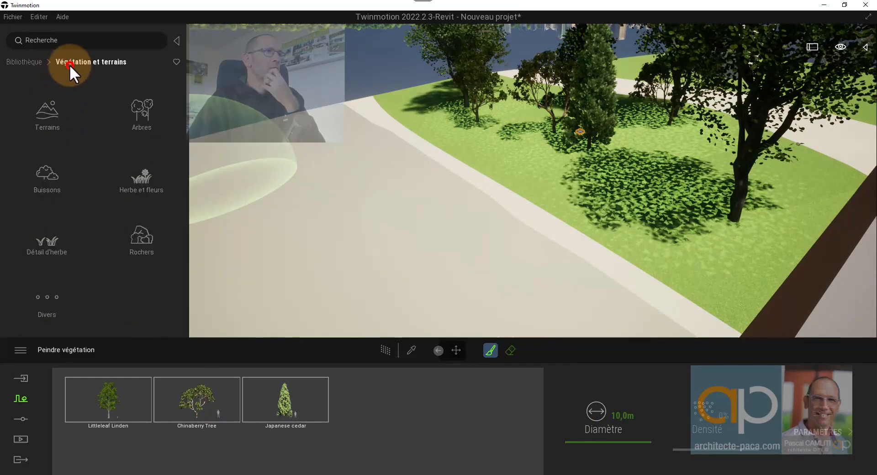
left_click(20, 419)
left_click(90, 439)
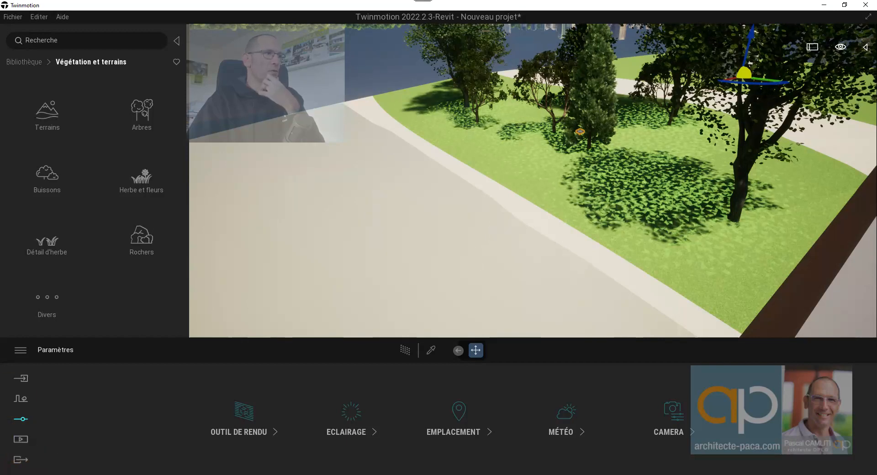
left_click(20, 378)
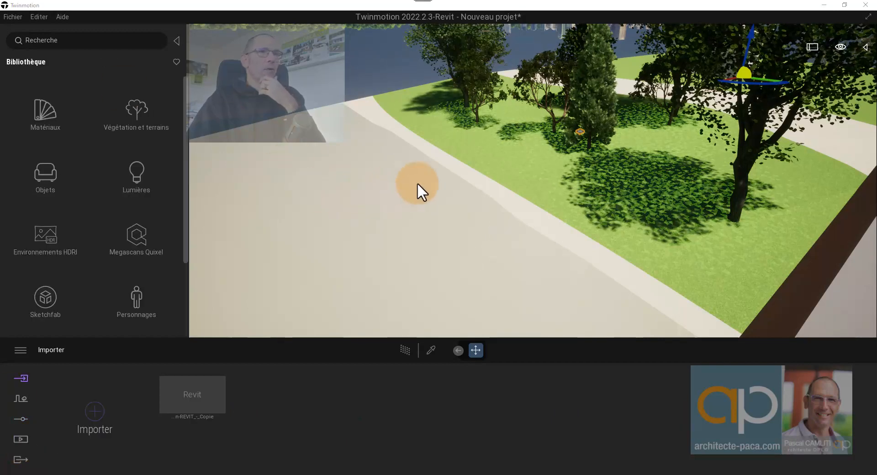
Sample the water surface's material and apply Sea 02 from the Eau material collection to that surface
left_click(561, 155)
scroll(563, 159, "down", 3)
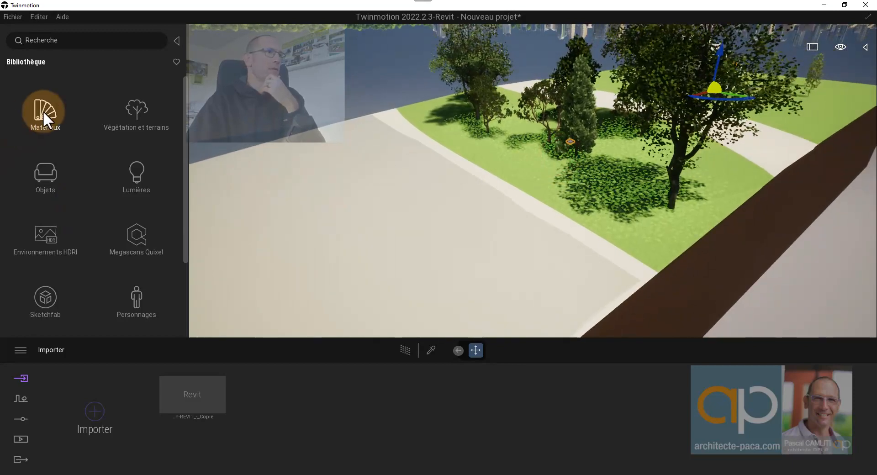
left_click(43, 111)
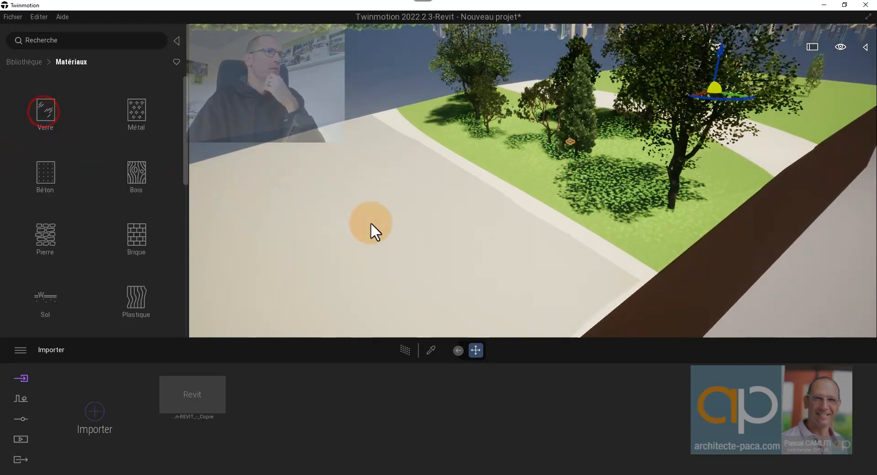
left_click(429, 351)
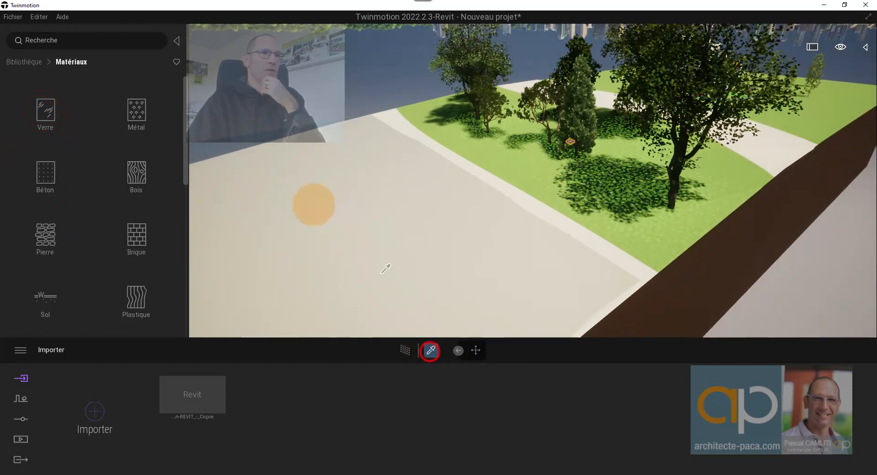
left_click(239, 140)
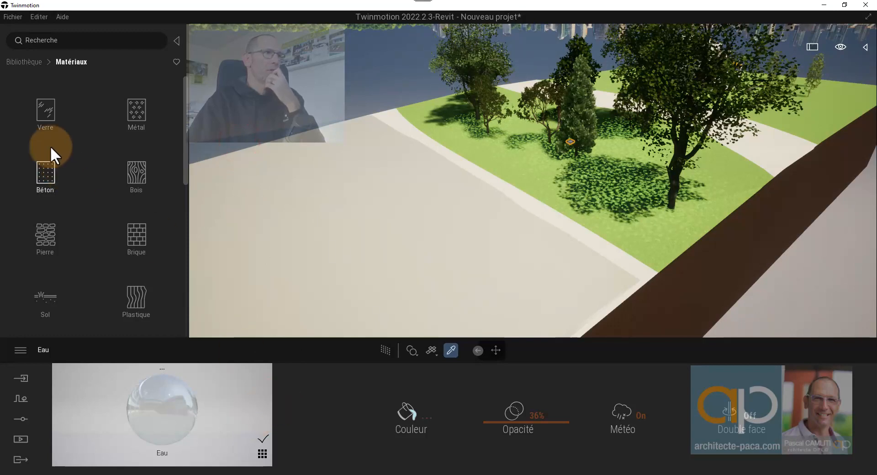
left_click_drag(184, 157, 188, 305)
left_click(42, 271)
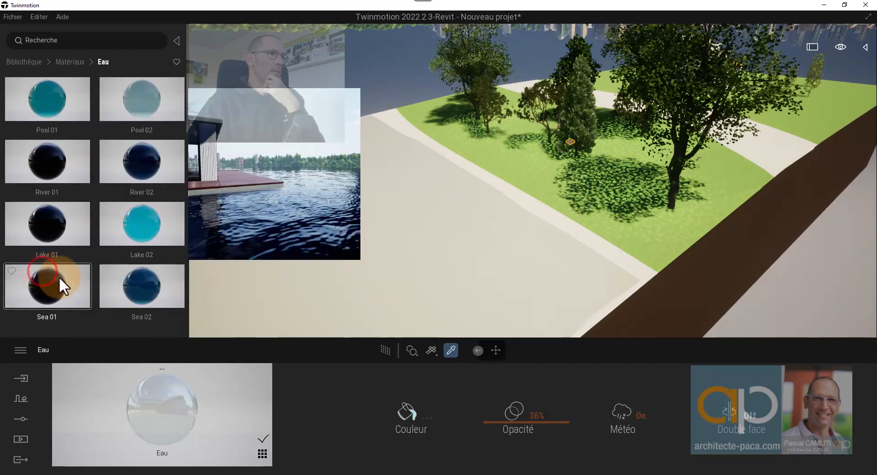
left_click(150, 282)
left_click_drag(150, 281, 262, 210)
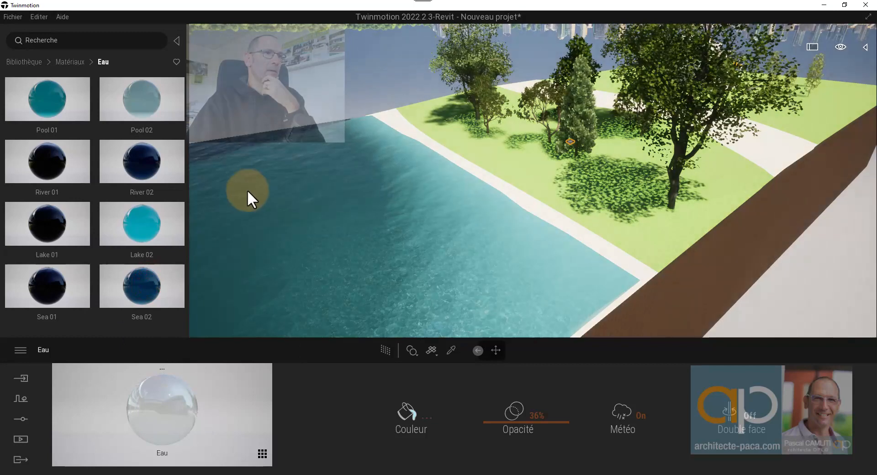
scroll(541, 237, "down", 3)
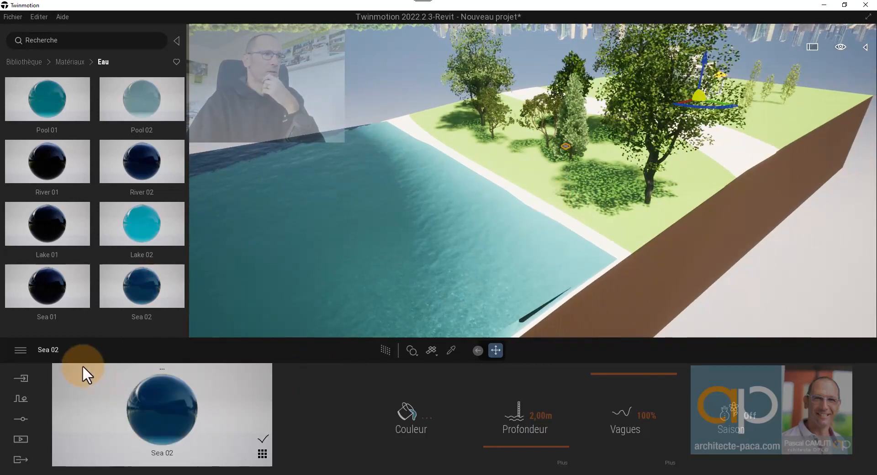
Look through the Construit ground materials in the Sol collection for a beach surface
left_click(70, 58)
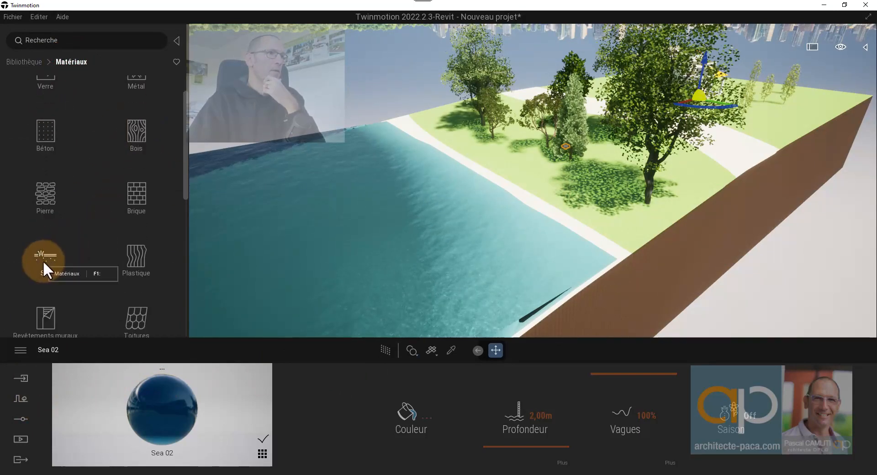
left_click(43, 261)
left_click(47, 119)
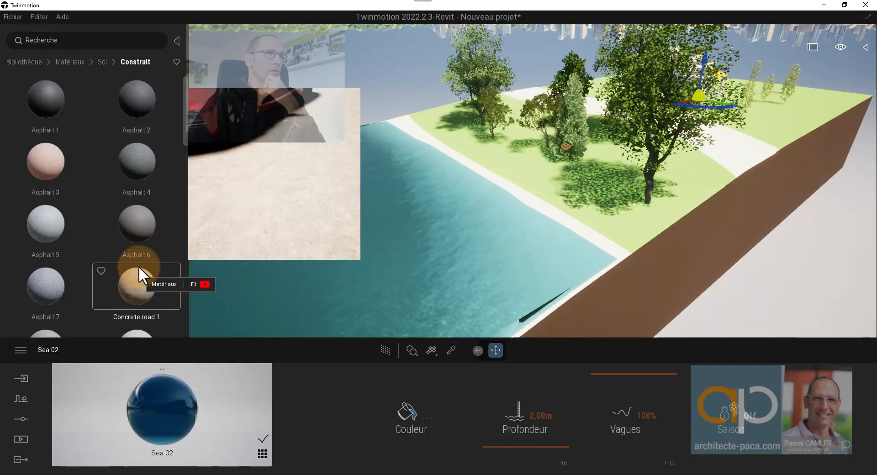
scroll(133, 247, "down", 2)
scroll(132, 243, "down", 4)
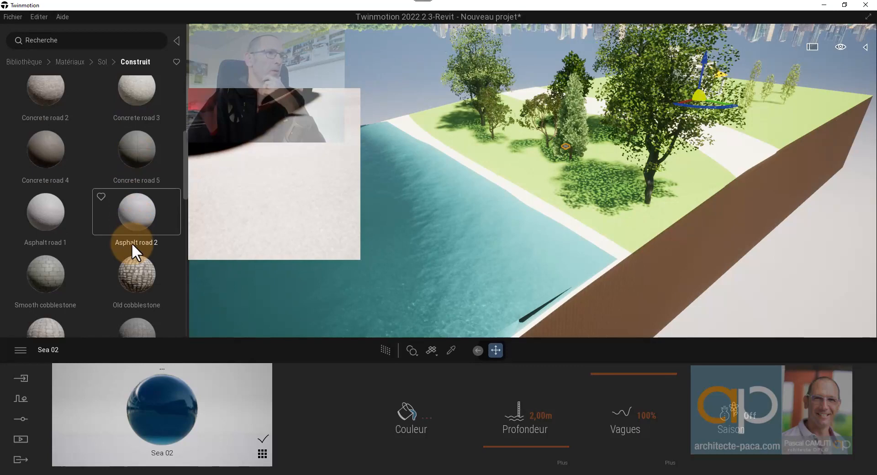
scroll(132, 247, "down", 4)
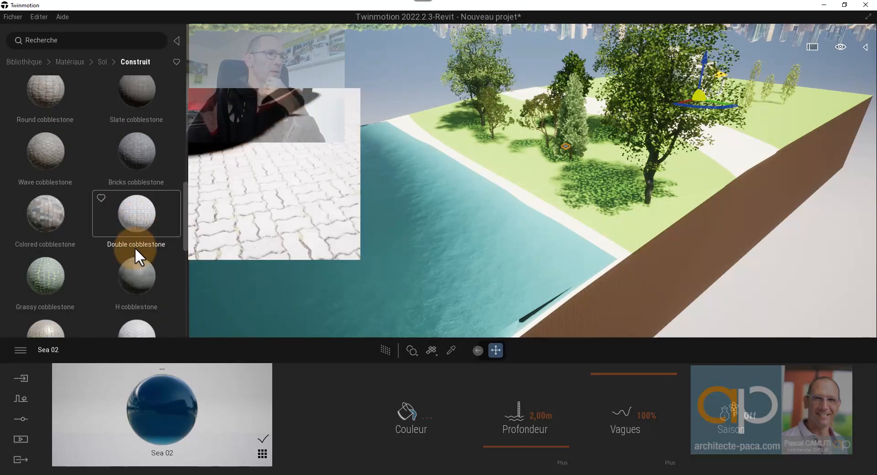
Apply the Wet sand material from the Nature ground collection to the beach strip along the water
left_click(102, 62)
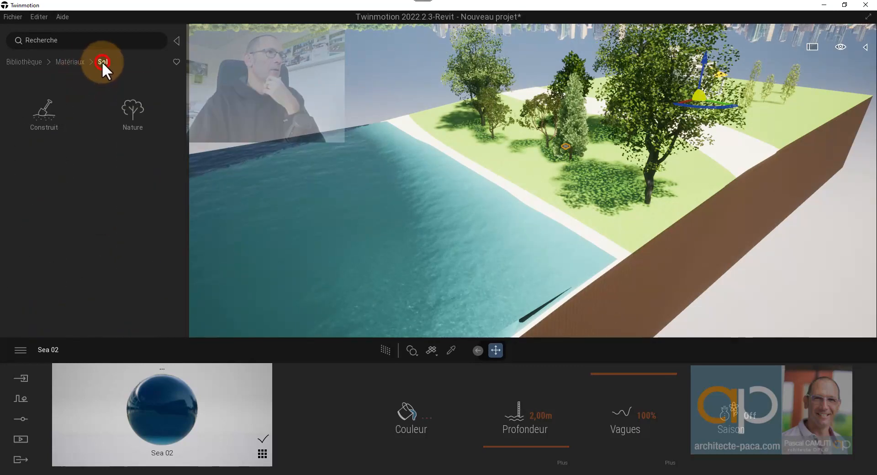
left_click(137, 106)
scroll(133, 225, "down", 3)
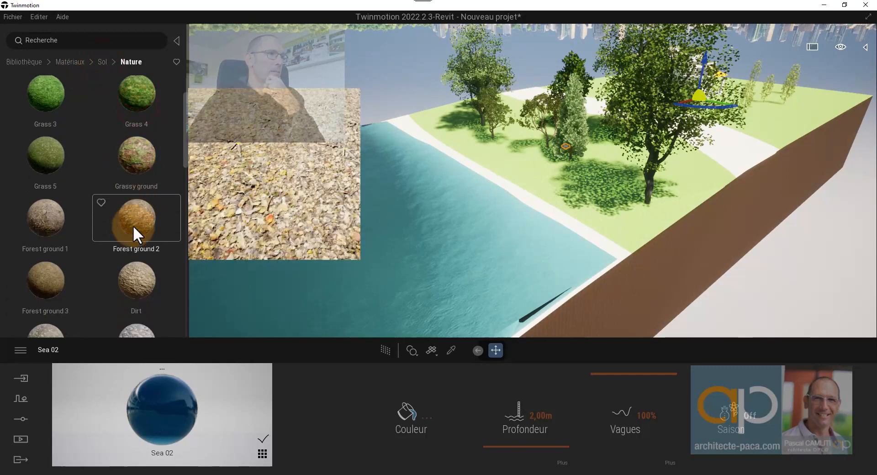
scroll(142, 237, "down", 1)
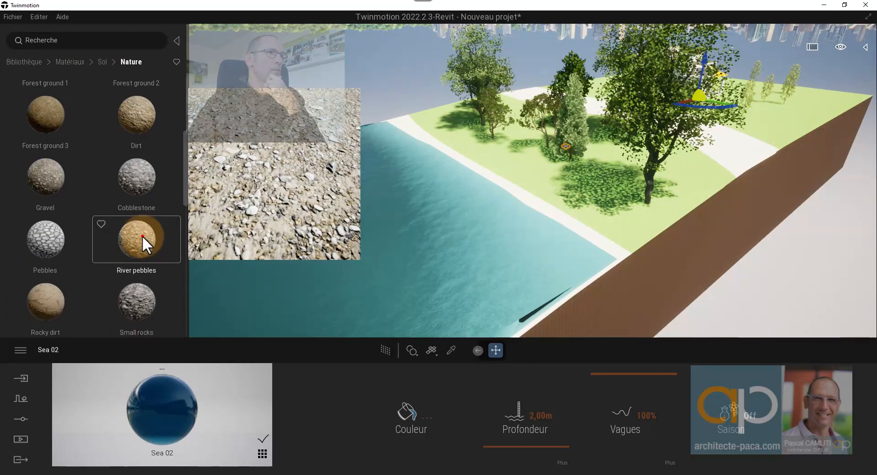
scroll(138, 238, "down", 2)
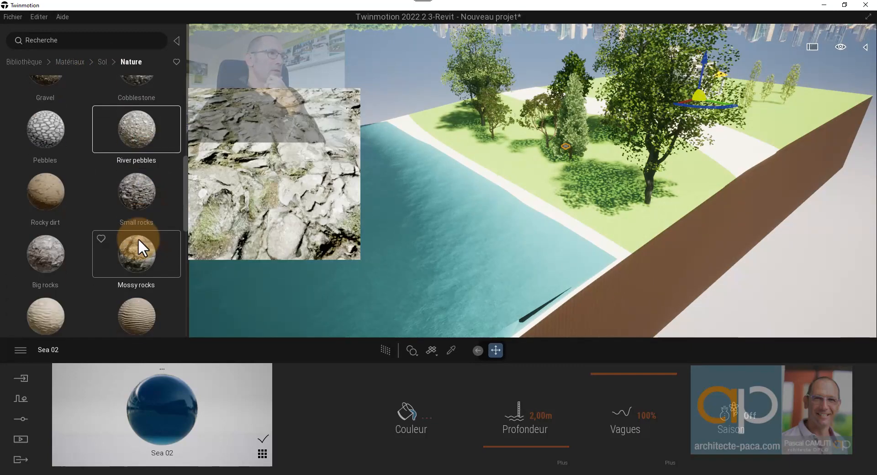
scroll(142, 310, "down", 1)
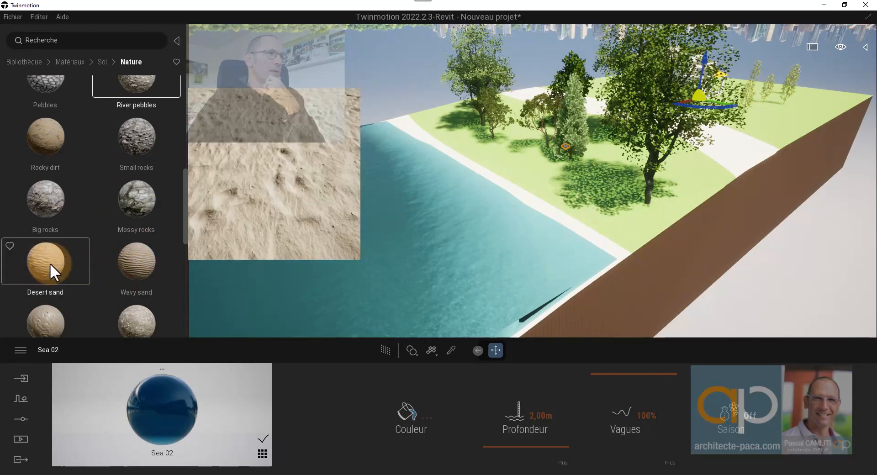
scroll(50, 262, "down", 1)
left_click_drag(48, 272, 546, 212)
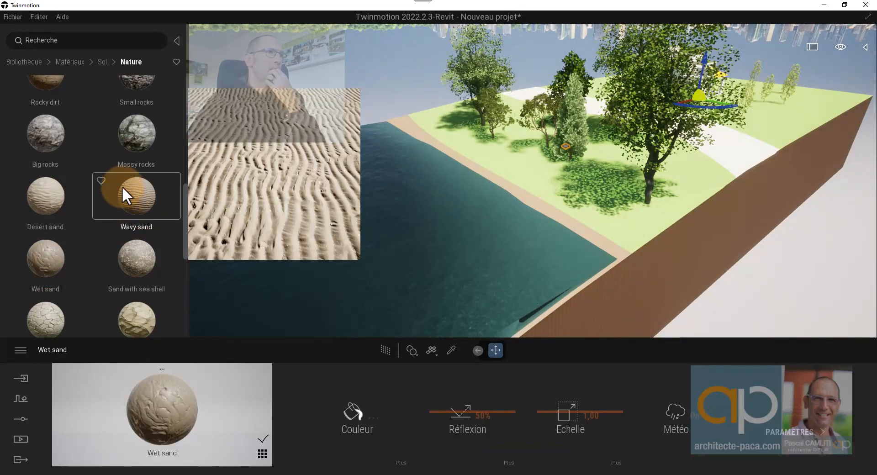
Apply the Grass 5 material from the Nature ground collection to the lawn
left_click(103, 61)
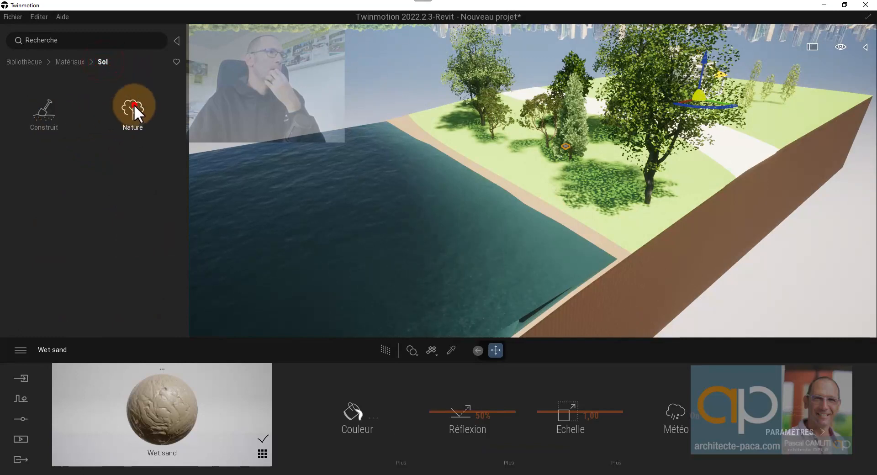
left_click(134, 104)
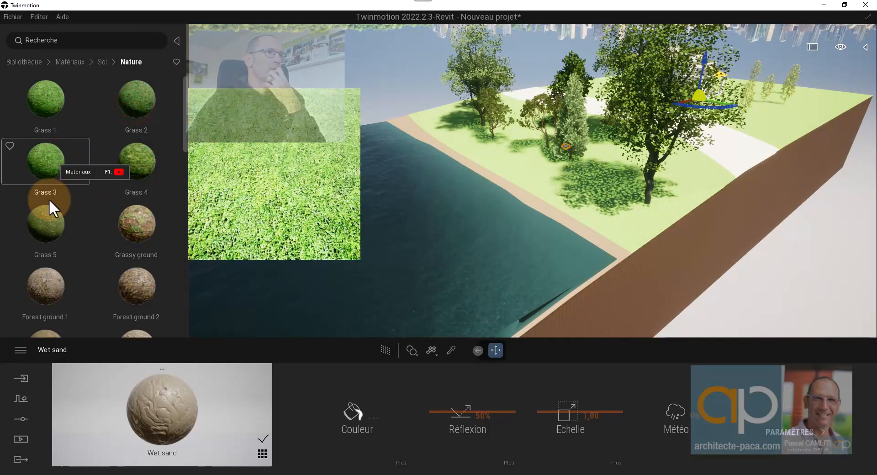
left_click(45, 221)
left_click_drag(45, 221, 540, 185)
Sample the water surface's Sea 02 material and change its colour to a lighter, brighter blue
scroll(666, 216, "down", 5)
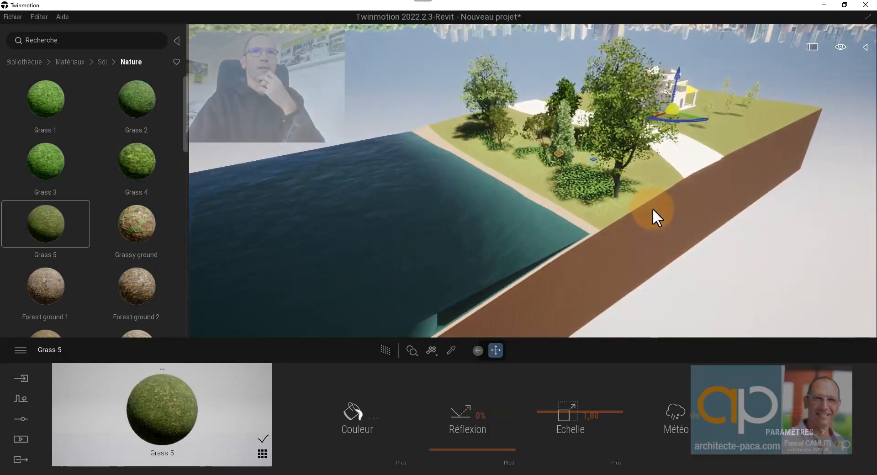
scroll(660, 195, "down", 3)
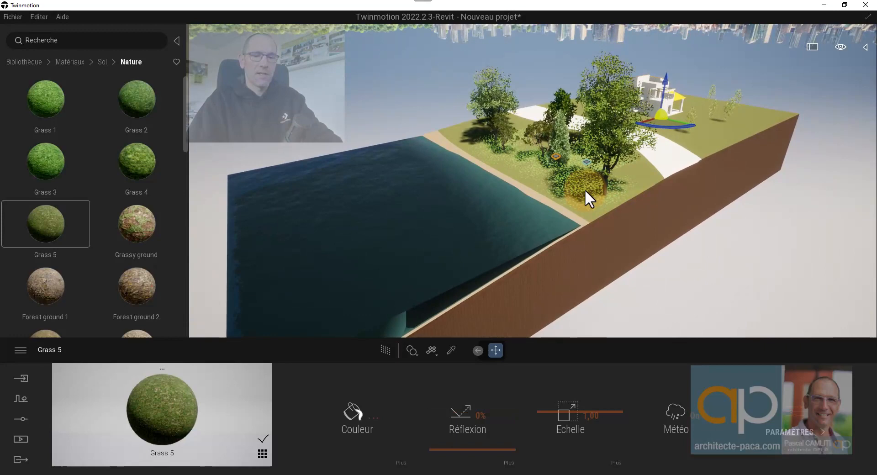
key("d")
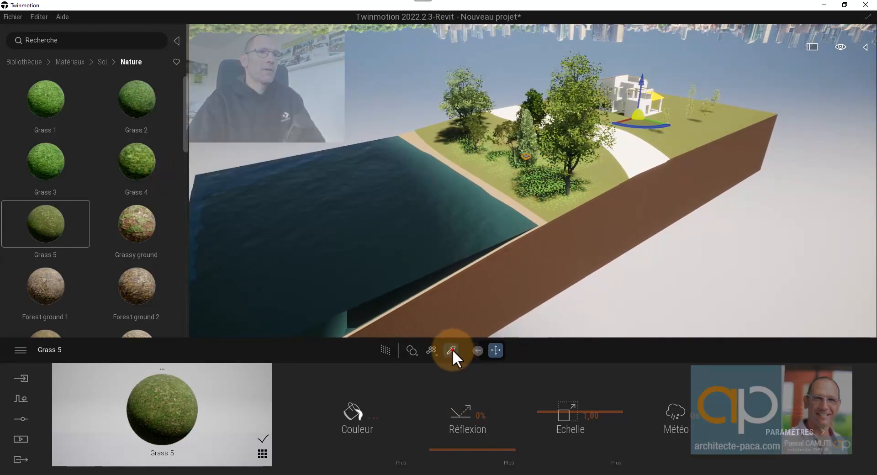
left_click(452, 348)
left_click(387, 263)
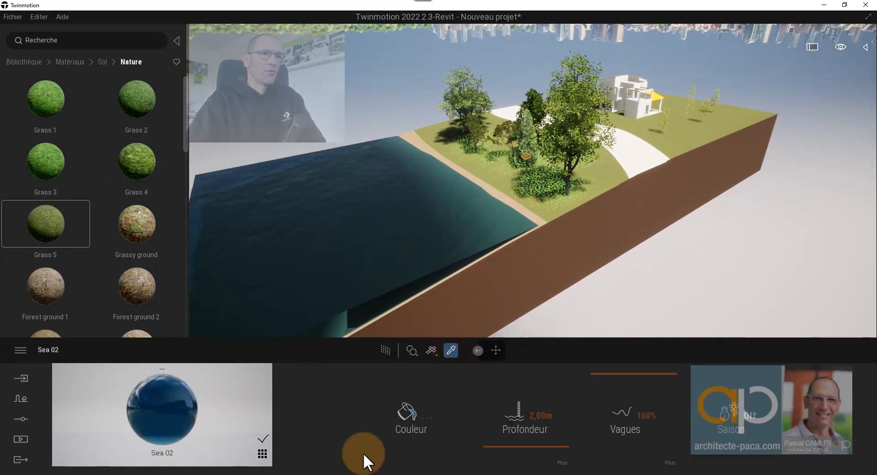
left_click(403, 414)
left_click_drag(430, 225, 428, 191)
left_click(480, 326)
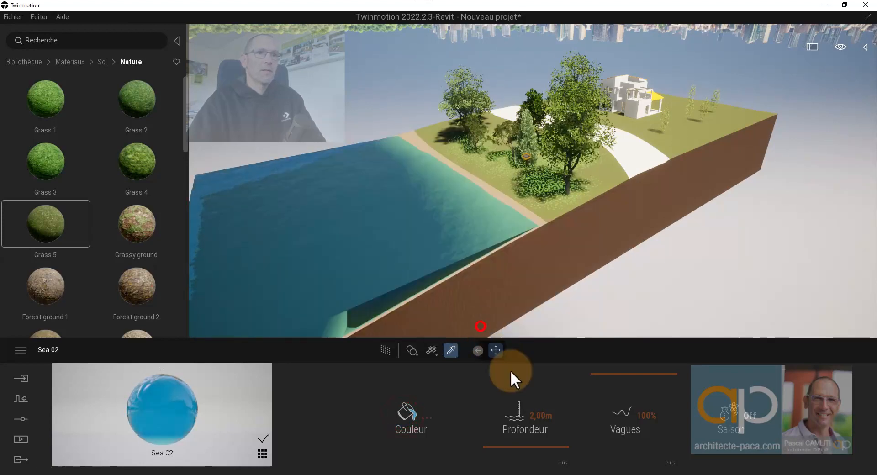
Set the Sea 02 water depth to 0,23 m and its wave size to 25%
mouse_move(536, 446)
left_mouse_down()
mouse_move(538, 436)
mouse_move(539, 450)
left_mouse_up()
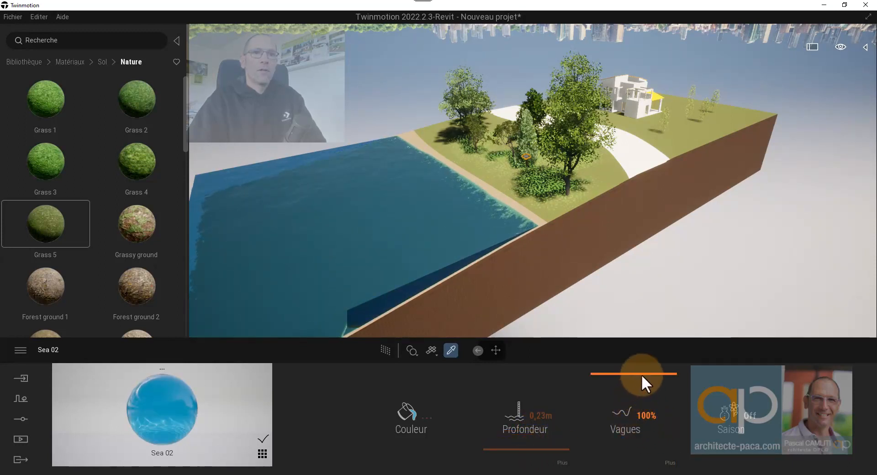
left_click(670, 463)
left_click_drag(599, 429, 535, 435)
scroll(429, 276, "up", 3)
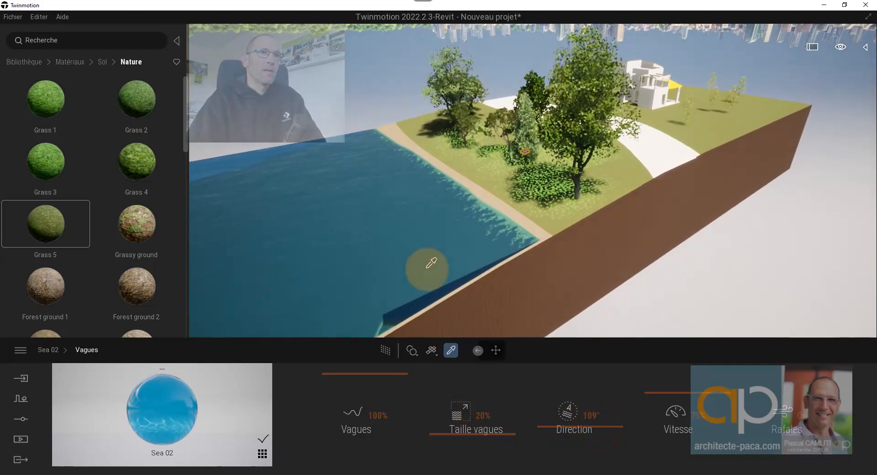
left_click_drag(481, 432, 482, 432)
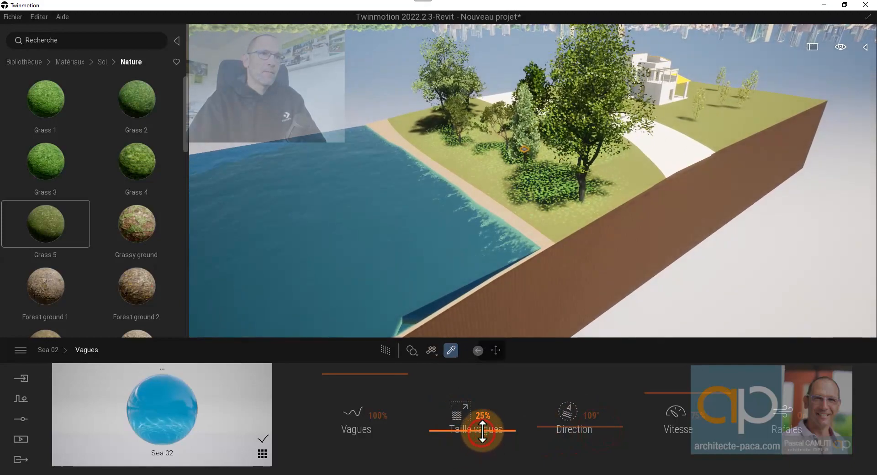
Examine the waves along the shoreline up close and the whole site from farther away
scroll(462, 292, "up", 5)
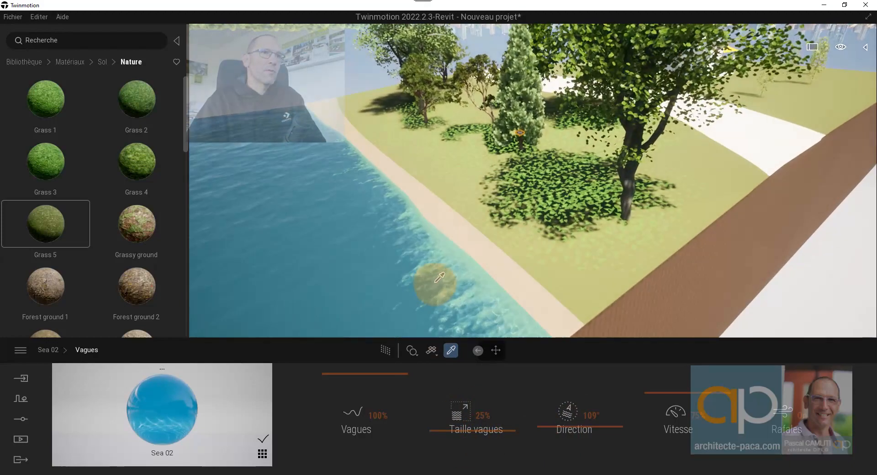
scroll(436, 283, "down", 5)
middle_click_drag(640, 215, 657, 212)
scroll(657, 213, "down", 6)
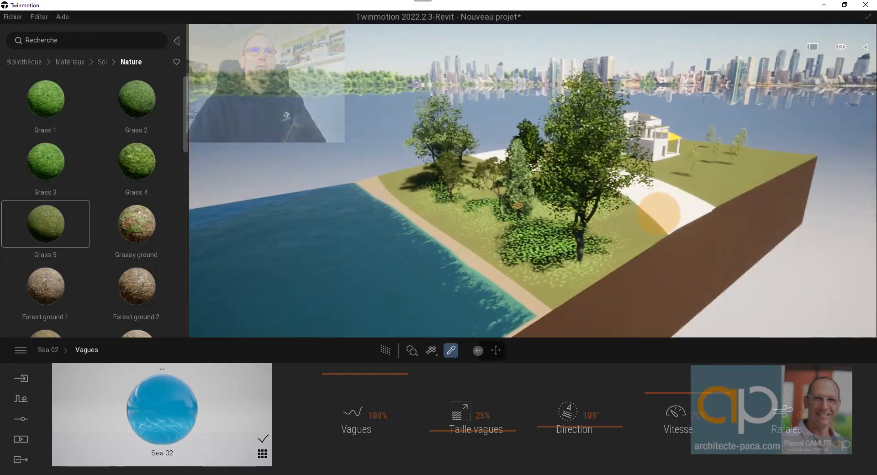
middle_click_drag(651, 236, 514, 277)
scroll(639, 235, "down", 2)
right_click_drag(513, 280, 512, 280)
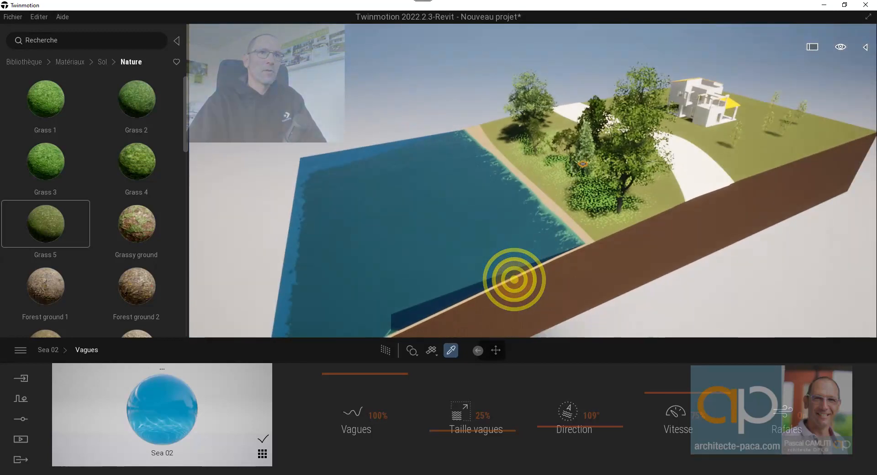
Place the posed child character Anju from the Enfants collection on the white path
left_click(26, 62)
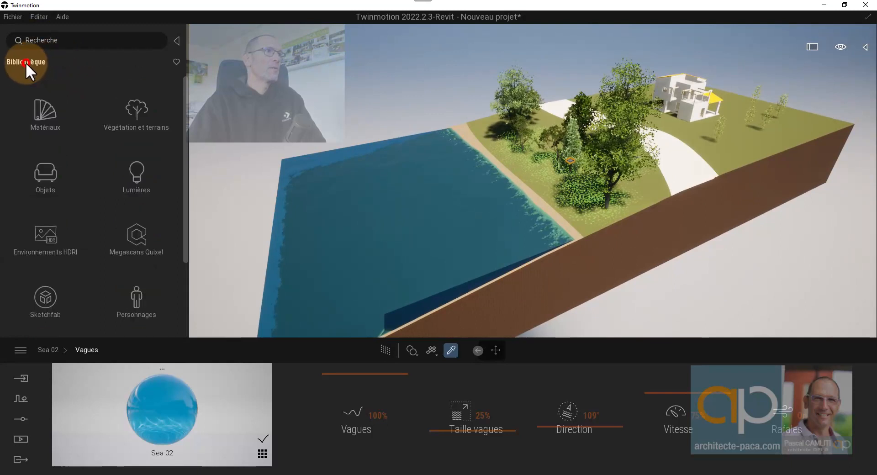
left_click(138, 297)
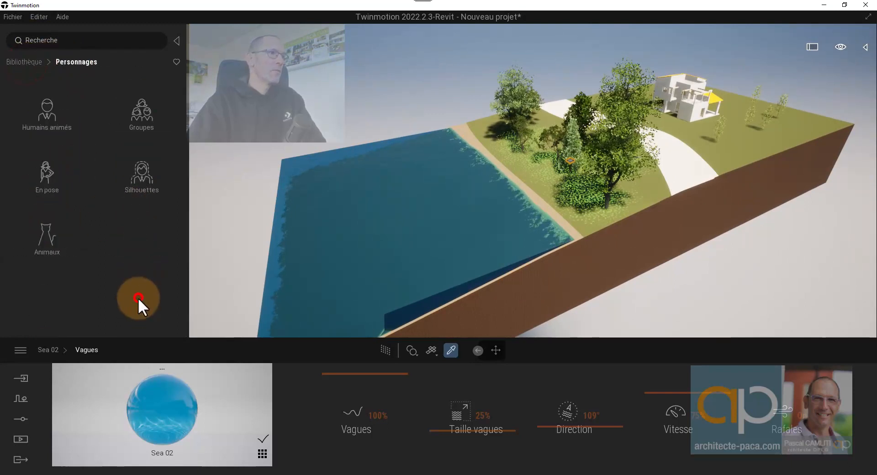
left_click(45, 170)
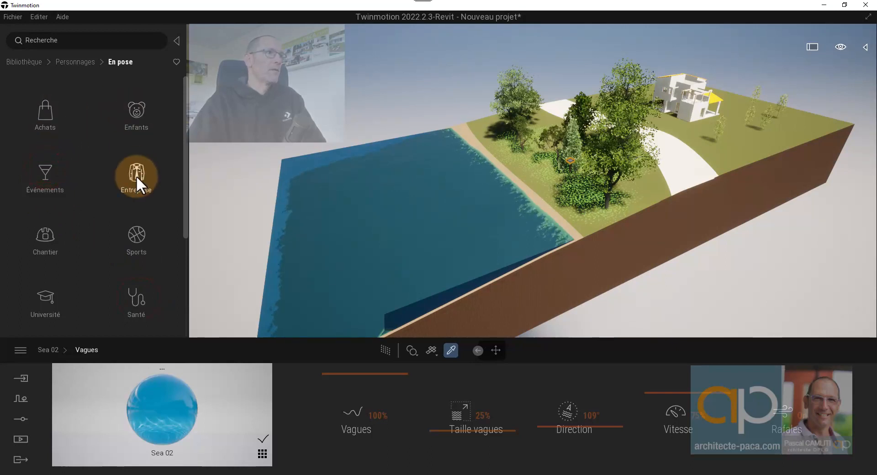
left_click(135, 119)
left_click(45, 172)
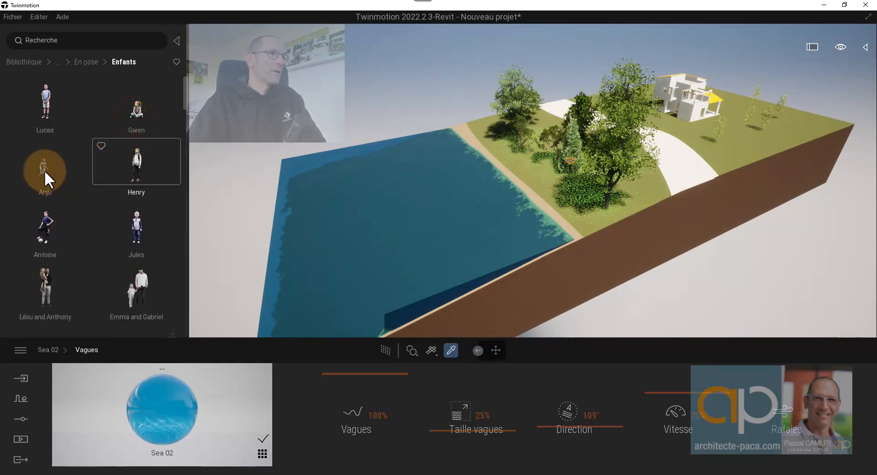
left_click(675, 177)
Place the posed child character Henry beside Anju on the white path and turn him around
scroll(683, 190, "up", 2)
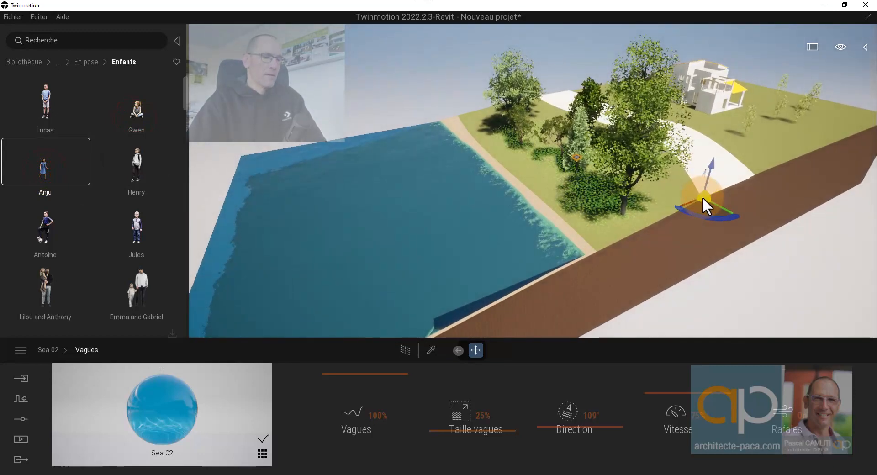
scroll(708, 201, "up", 4)
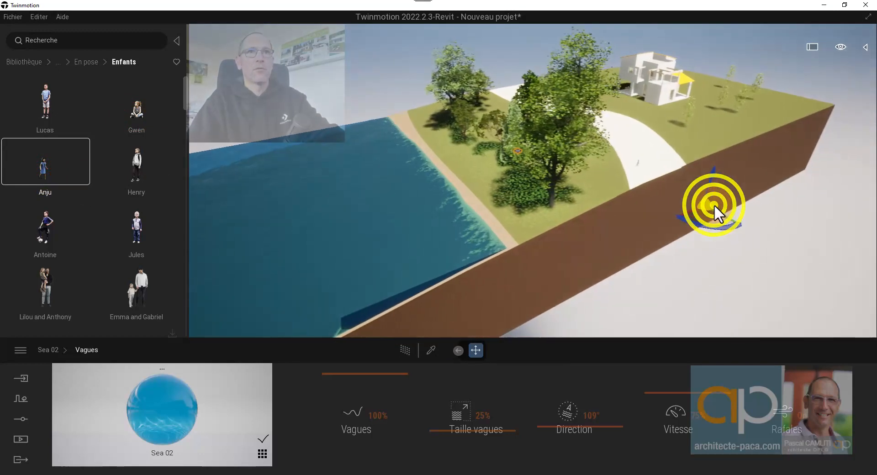
scroll(713, 204, "up", 4)
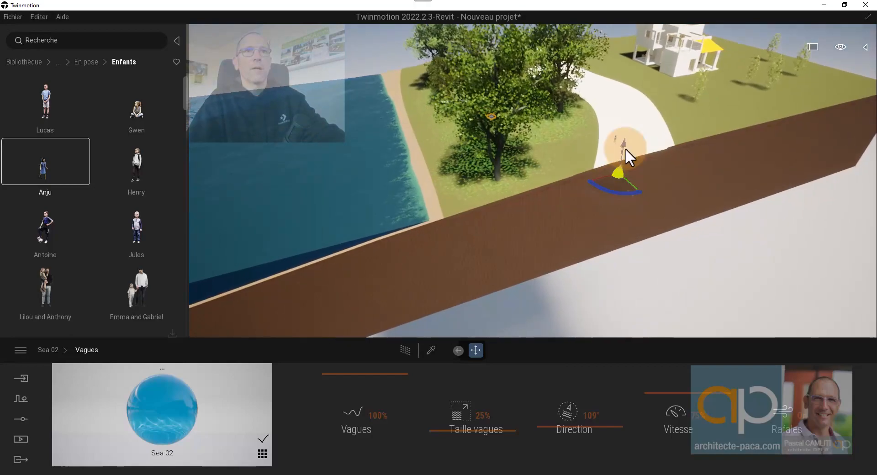
scroll(736, 126, "up", 5)
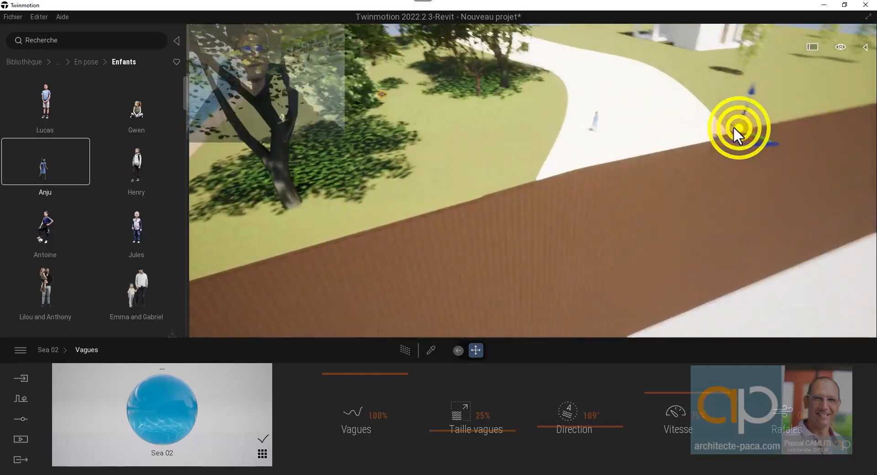
scroll(550, 226, "up", 3)
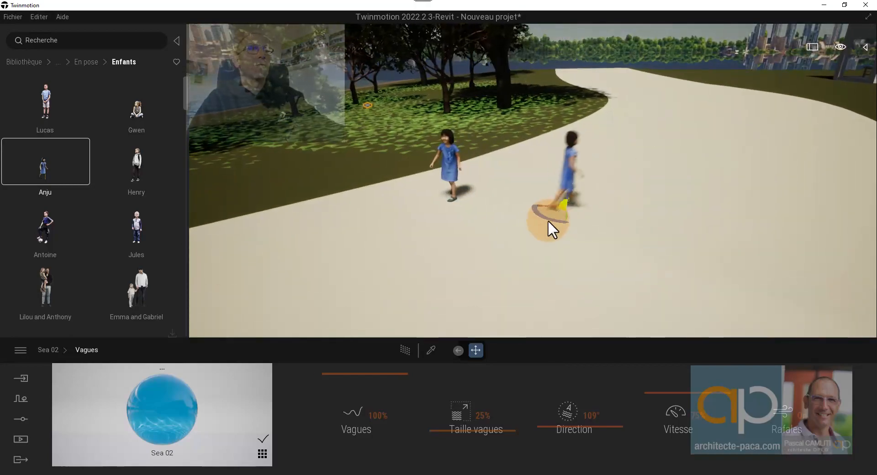
left_click_drag(132, 173, 536, 248)
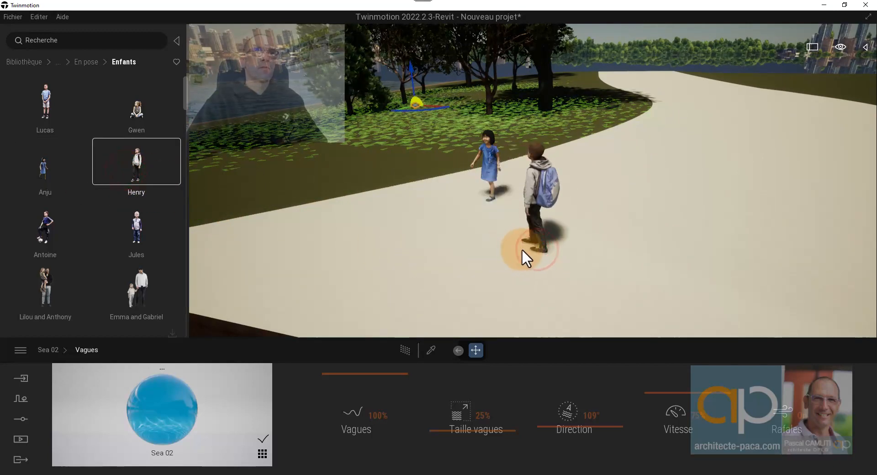
left_click(537, 209)
left_click_drag(565, 261, 607, 225)
key("Escape")
scroll(607, 223, "down", 5)
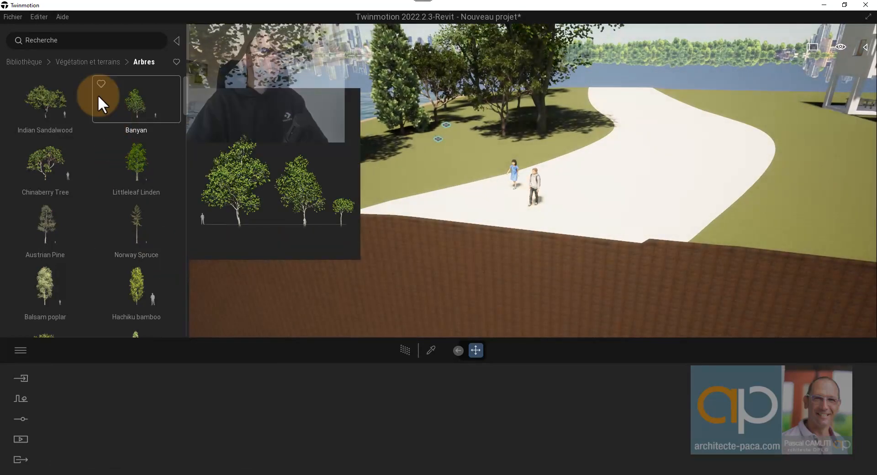
left_click(18, 62)
scroll(477, 214, "down", 5)
left_click_drag(475, 215, 506, 171)
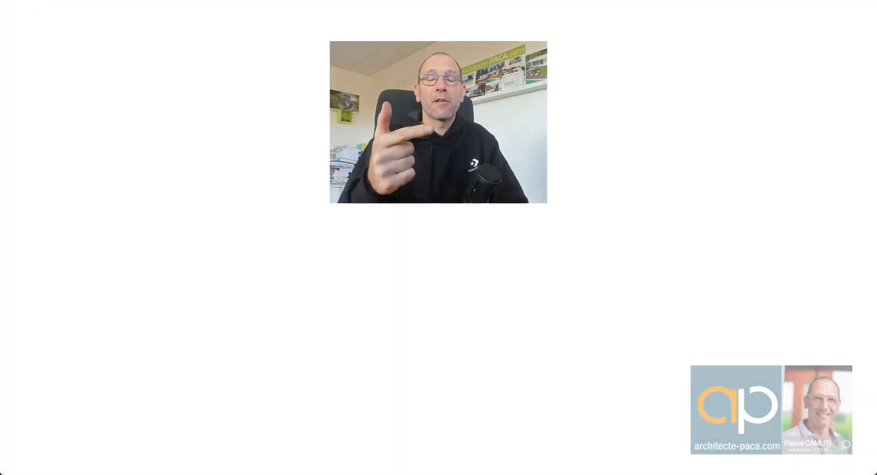